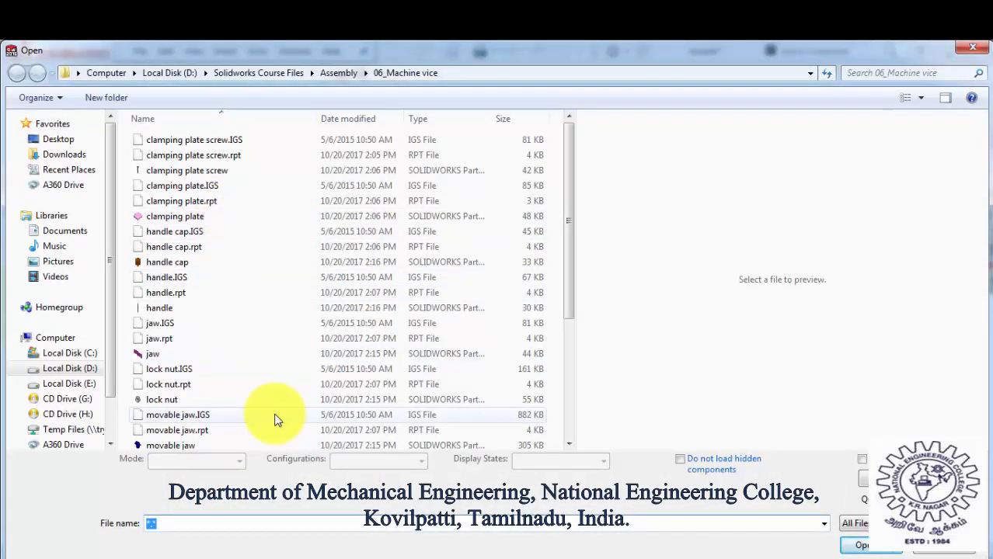
- Insert the vice part from the 06_Machine vice folder at the assembly origin
{"action": "left_click", "coordinate": [275, 418]}
{"action": "scroll", "coordinate": [275, 418], "scroll_direction": "down", "scroll_amount": 4}
{"action": "left_click", "coordinate": [265, 413]}
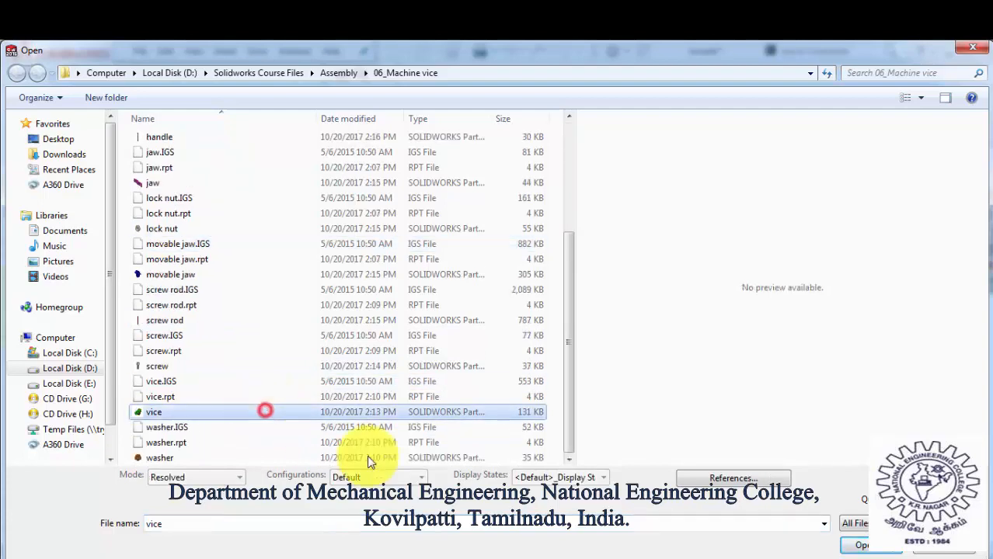
{"action": "left_click", "coordinate": [861, 546]}
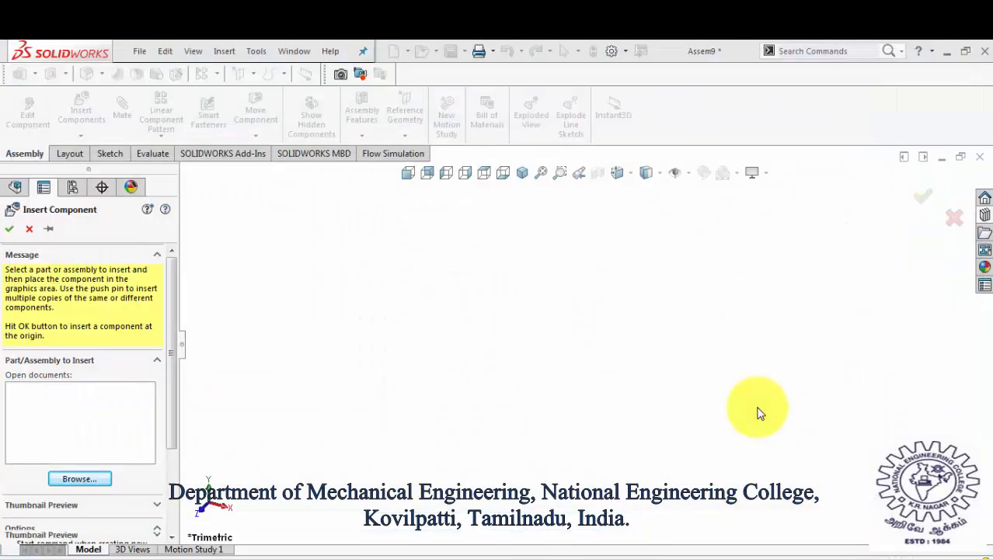
{"action": "left_click", "coordinate": [9, 229]}
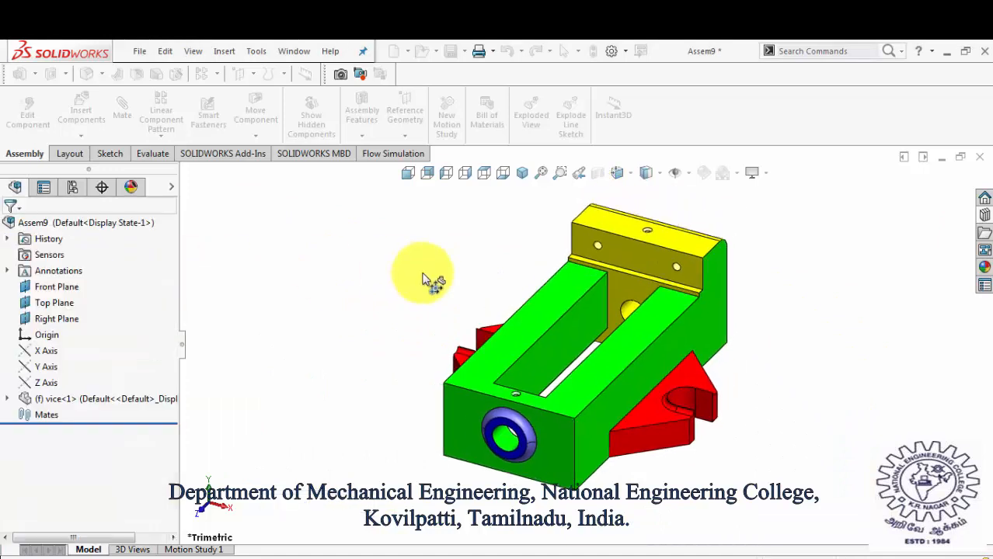
- Insert the movable jaw part and place it just above the slot of the vice body
{"action": "left_click", "coordinate": [103, 133]}
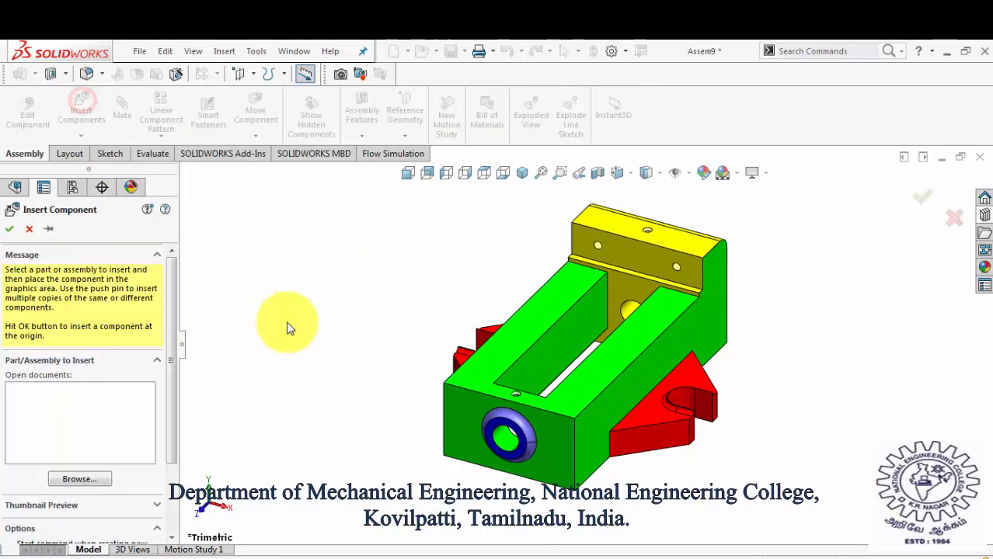
{"action": "left_click", "coordinate": [104, 480]}
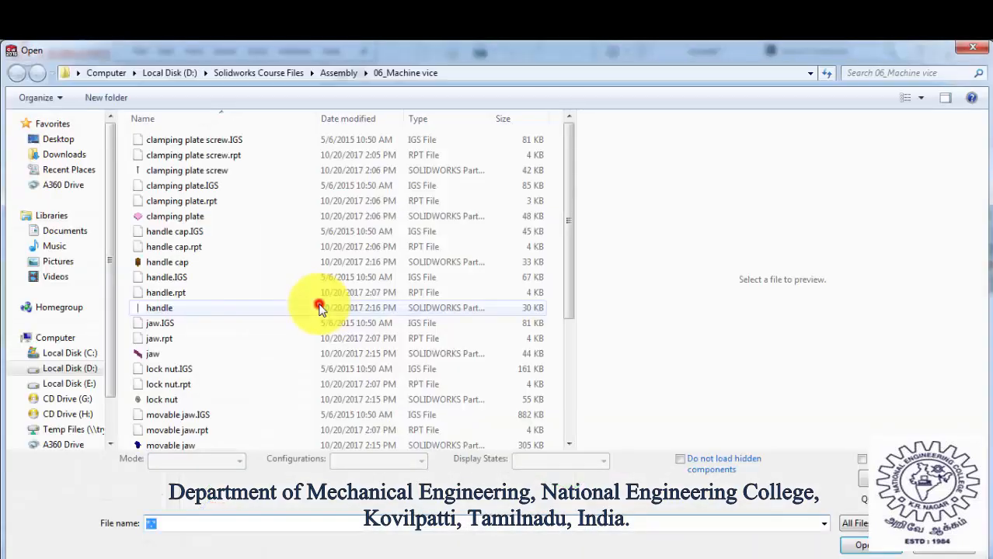
{"action": "left_click", "coordinate": [318, 307]}
{"action": "scroll", "coordinate": [226, 355], "scroll_direction": "down", "scroll_amount": 2}
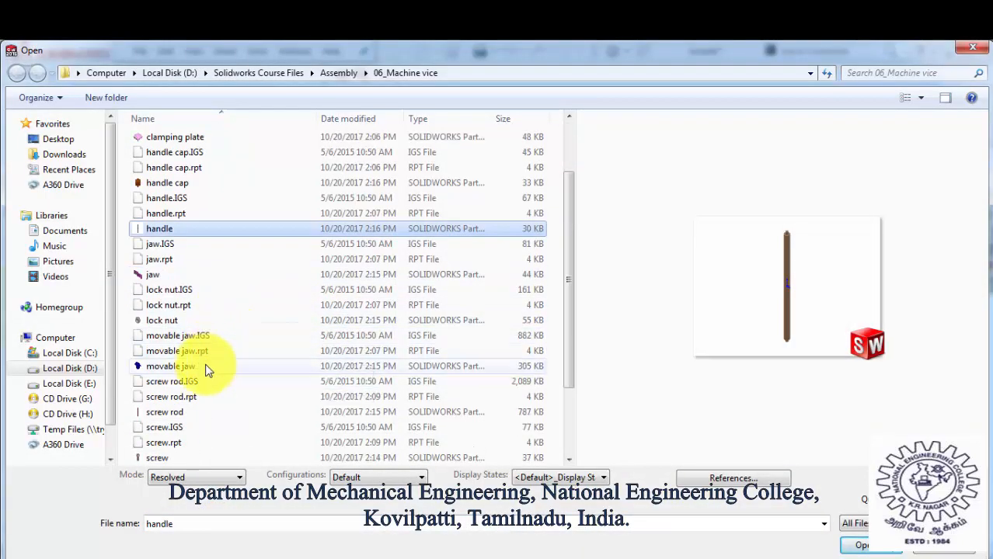
{"action": "left_click", "coordinate": [205, 366]}
{"action": "left_click", "coordinate": [863, 544]}
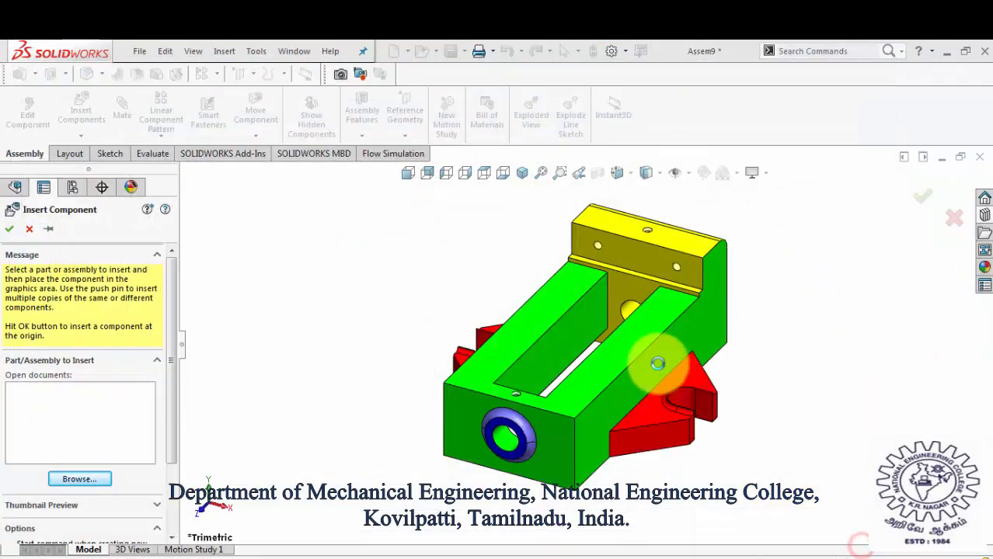
{"action": "left_click", "coordinate": [588, 351]}
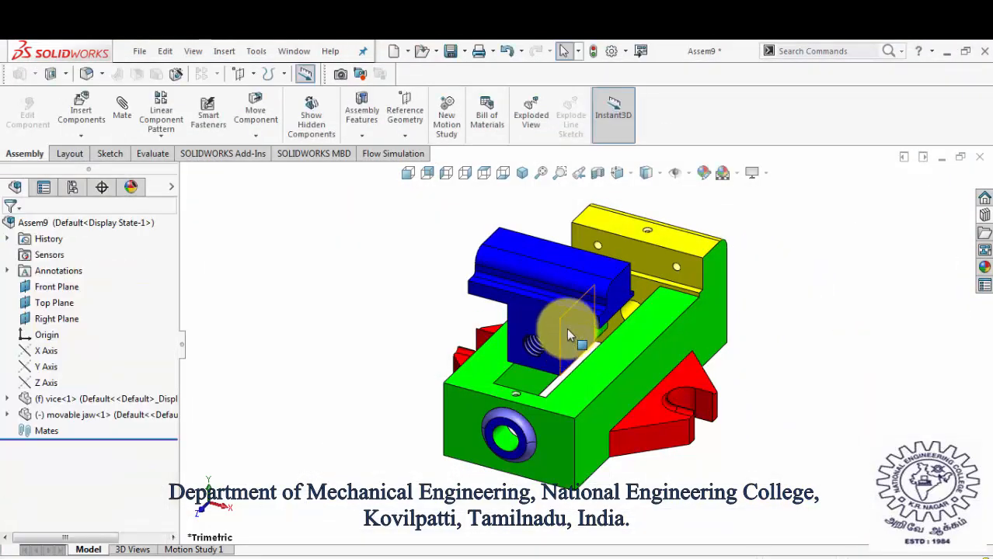
- Add a coincident mate between the side face of the movable jaw's lower block and the inner side face of the vice slot
{"action": "scroll", "coordinate": [571, 328], "scroll_direction": "down", "scroll_amount": 5}
{"action": "left_click", "coordinate": [580, 356]}
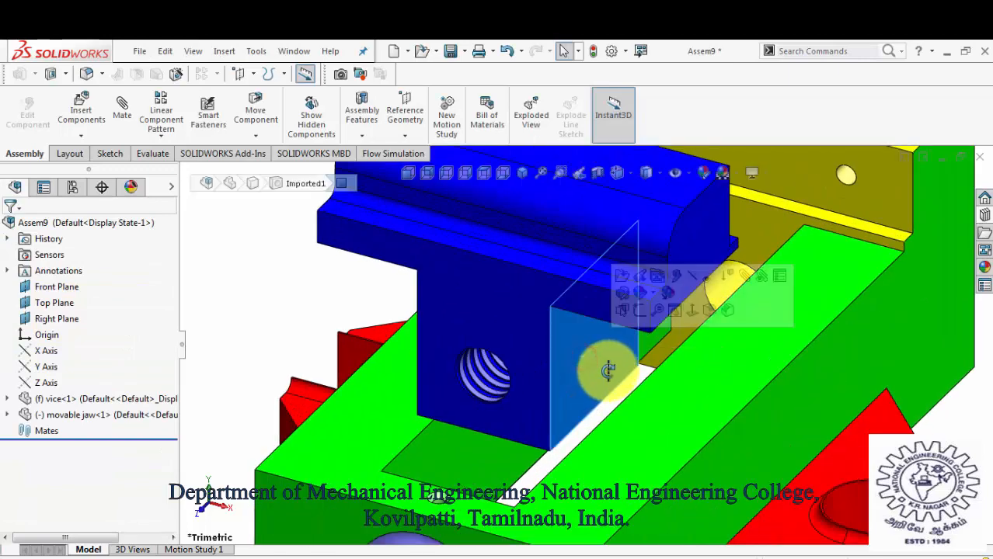
{"action": "middle_click_drag", "start_coordinate": [604, 365], "coordinate": [576, 429]}
{"action": "left_click", "coordinate": [420, 457]}
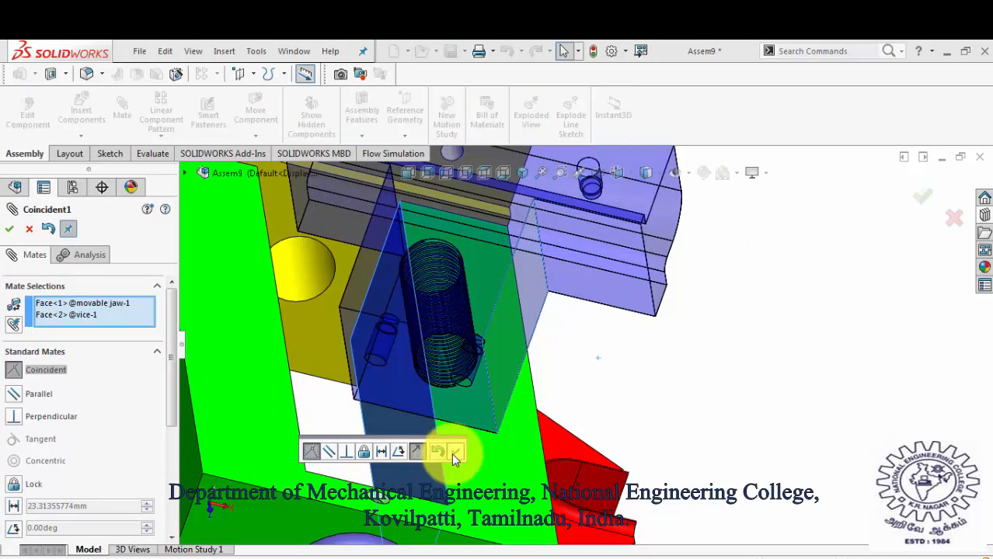
{"action": "left_click", "coordinate": [456, 451]}
- Add a coincident mate between the underside of the movable jaw's ledge and the top face of the vice, and finish mating
{"action": "middle_click_drag", "start_coordinate": [455, 453], "coordinate": [508, 270]}
{"action": "scroll", "coordinate": [571, 308], "scroll_direction": "down", "scroll_amount": 4}
{"action": "left_click", "coordinate": [571, 309]}
{"action": "scroll", "coordinate": [582, 360], "scroll_direction": "up", "scroll_amount": 6}
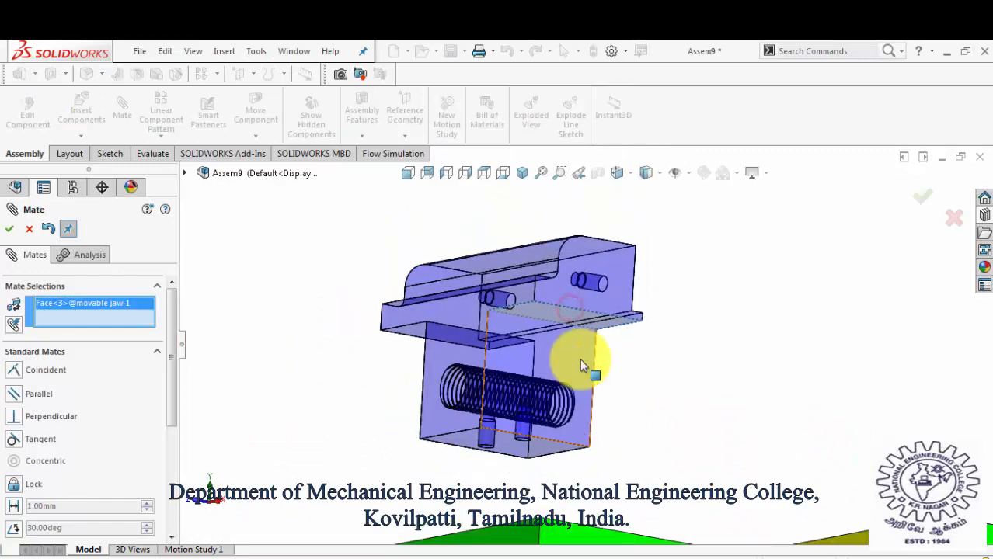
{"action": "middle_click_drag", "start_coordinate": [605, 398], "coordinate": [599, 495]}
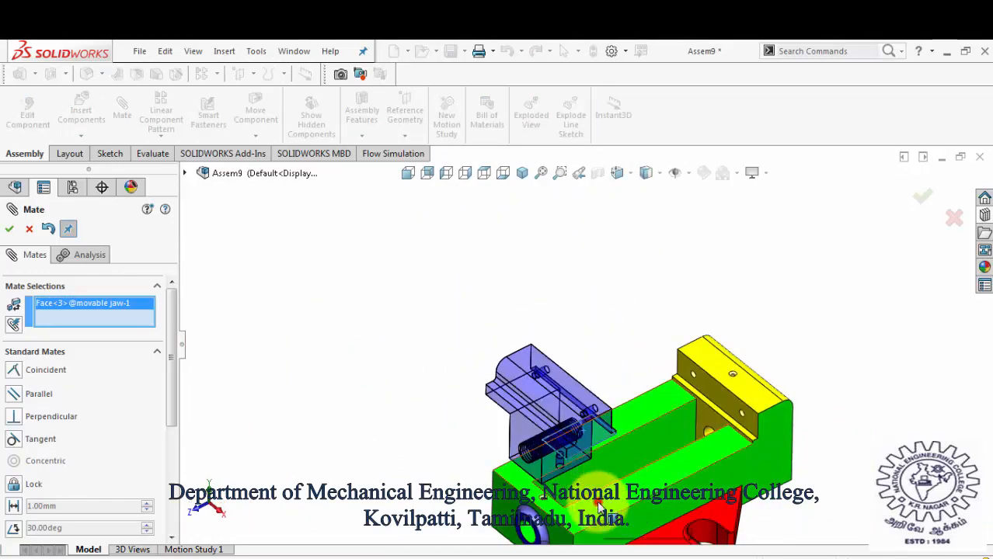
{"action": "left_click", "coordinate": [599, 504]}
{"action": "left_click", "coordinate": [763, 525]}
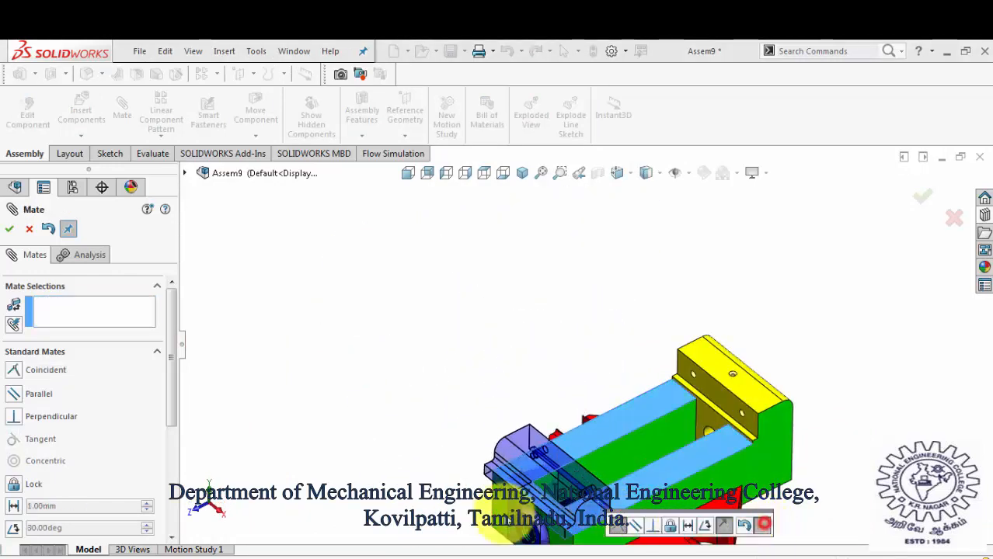
{"action": "scroll", "coordinate": [605, 473], "scroll_direction": "down", "scroll_amount": 4}
{"action": "scroll", "coordinate": [720, 426], "scroll_direction": "up", "scroll_amount": 6}
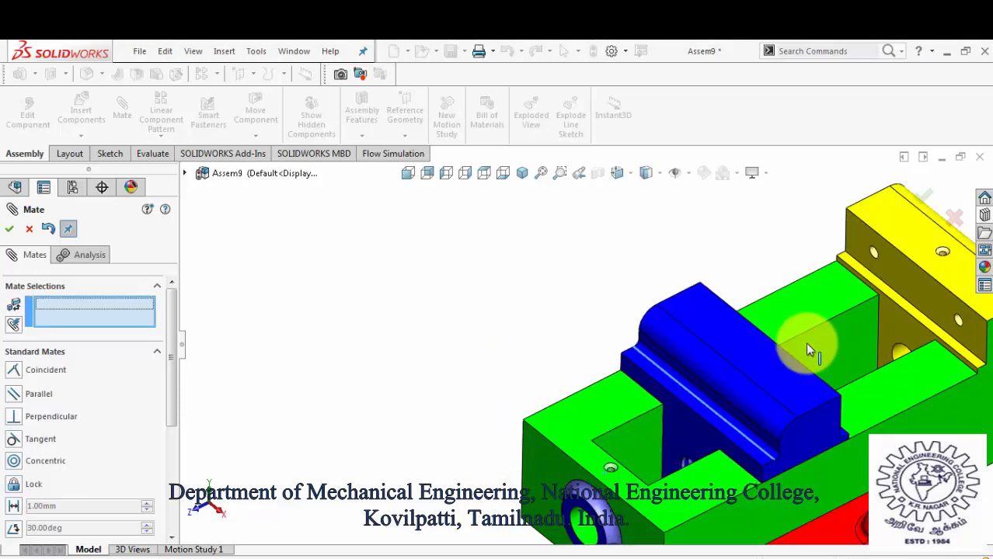
{"action": "scroll", "coordinate": [777, 443], "scroll_direction": "up", "scroll_amount": 3}
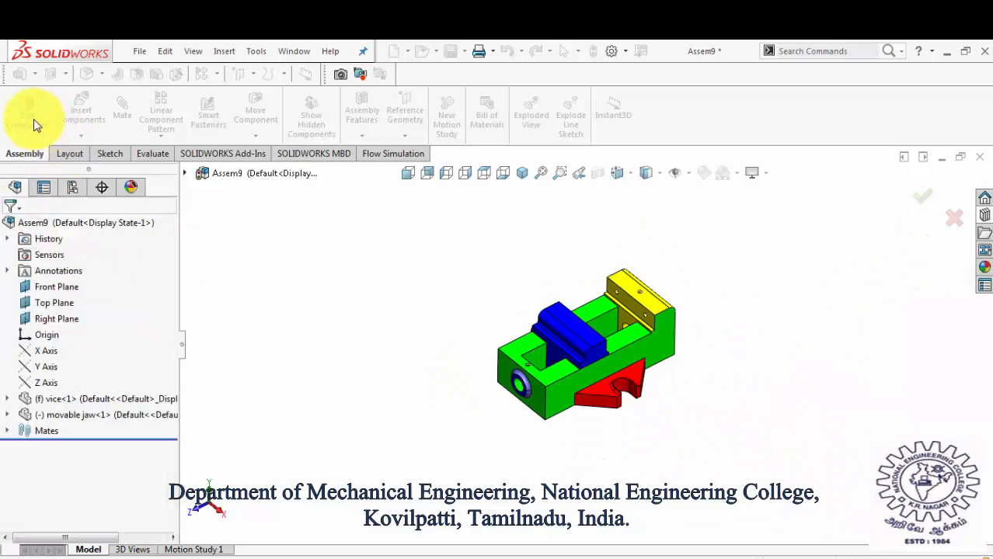
- Insert the clamping plate part and place it in the free space beside the vice
{"action": "left_click", "coordinate": [80, 109]}
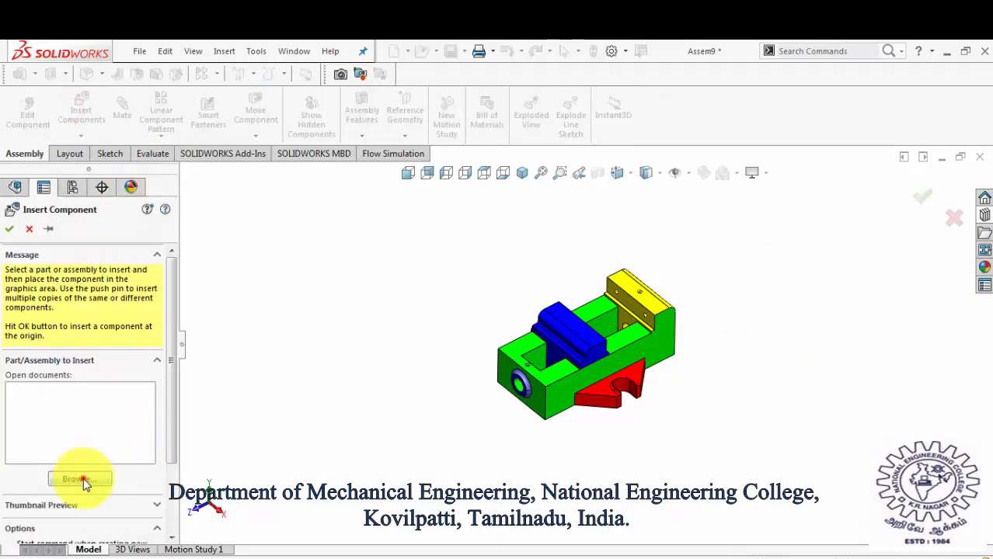
{"action": "left_click", "coordinate": [80, 480]}
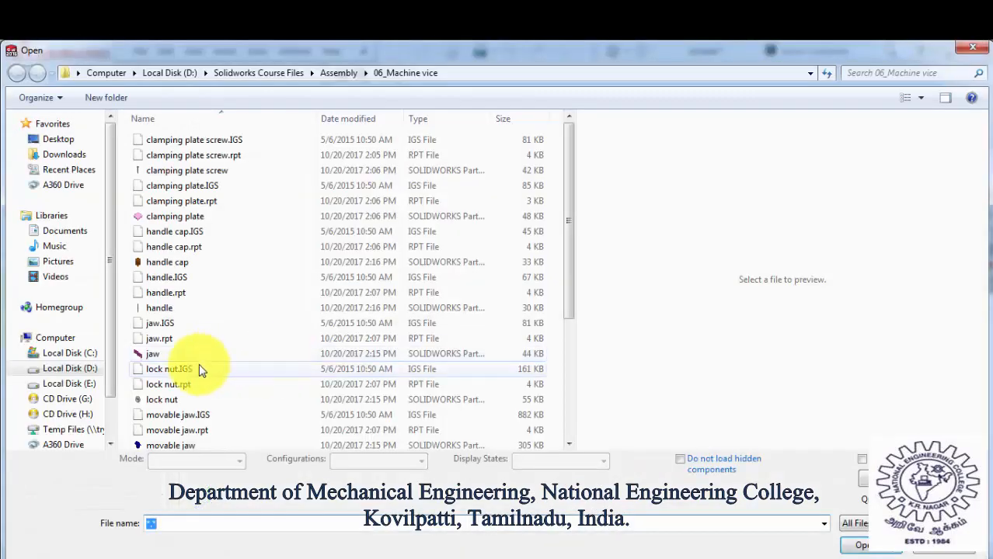
{"action": "left_click", "coordinate": [177, 216]}
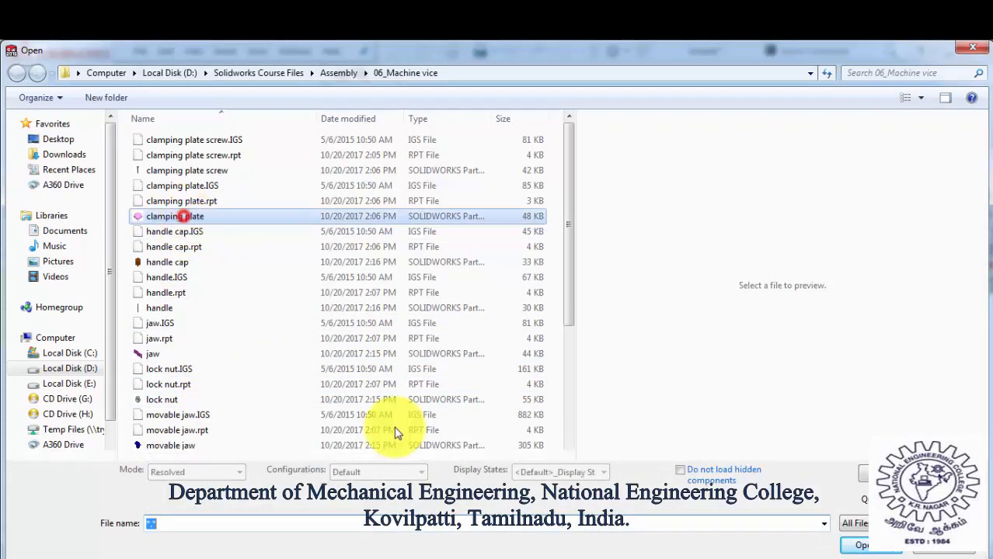
{"action": "left_click", "coordinate": [855, 548]}
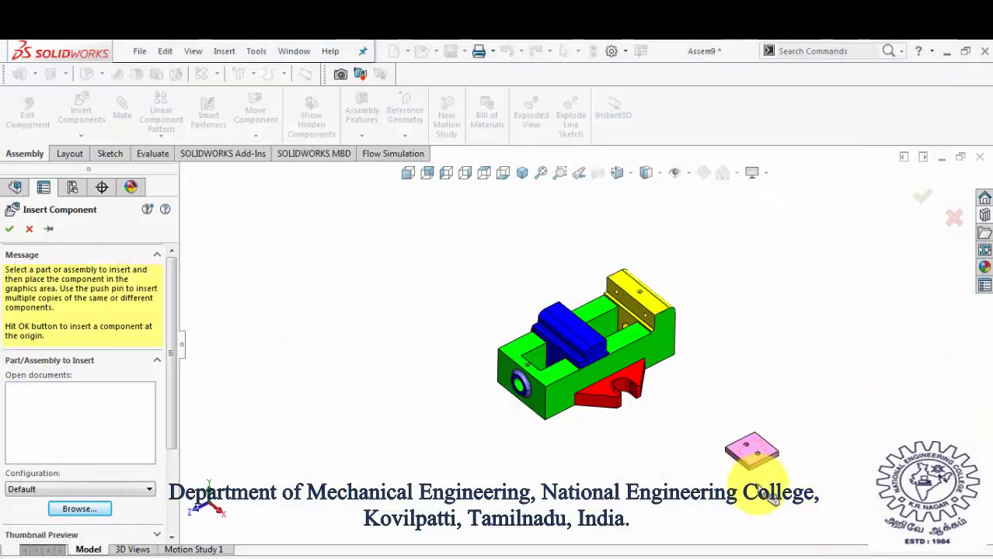
{"action": "left_click", "coordinate": [766, 486]}
- Add a coincident mate between the clamping plate's top face and the bottom face of the movable jaw
{"action": "scroll", "coordinate": [707, 427], "scroll_direction": "down", "scroll_amount": 5}
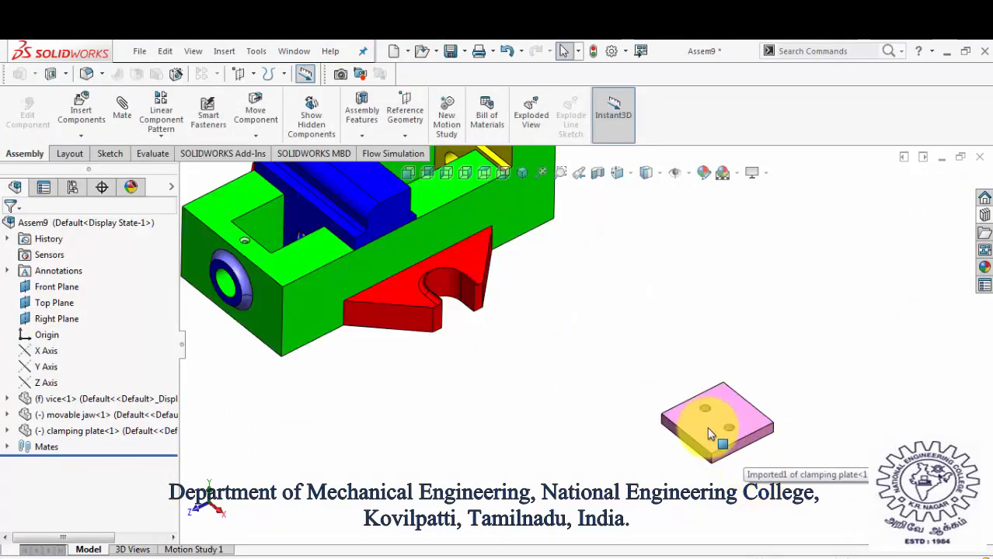
{"action": "left_click", "coordinate": [706, 426]}
{"action": "scroll", "coordinate": [553, 432], "scroll_direction": "up", "scroll_amount": 5}
{"action": "middle_click_drag", "start_coordinate": [554, 432], "coordinate": [495, 334]}
{"action": "scroll", "coordinate": [497, 338], "scroll_direction": "down", "scroll_amount": 5}
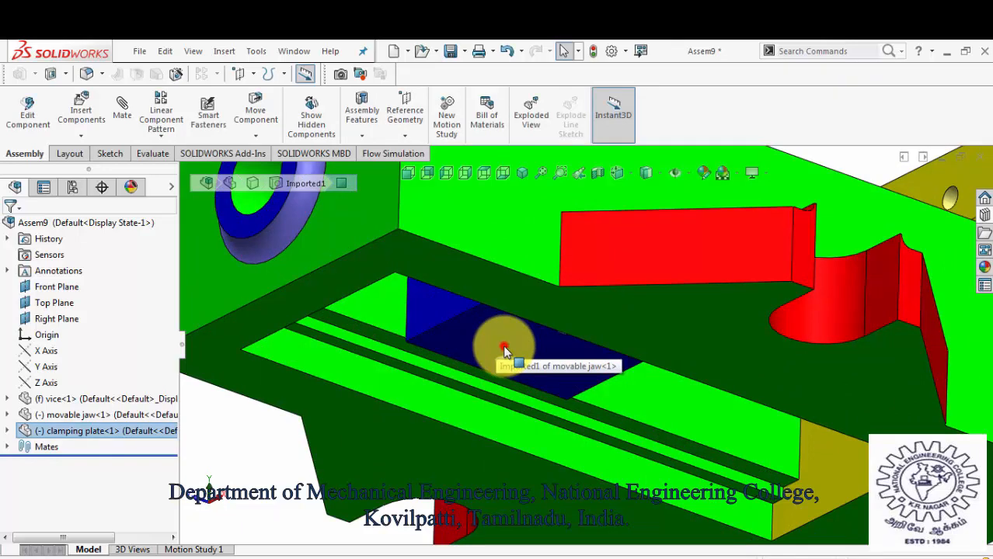
{"action": "left_click", "coordinate": [537, 391], "text": "ctrl"}
{"action": "scroll", "coordinate": [538, 390], "scroll_direction": "up", "scroll_amount": 6}
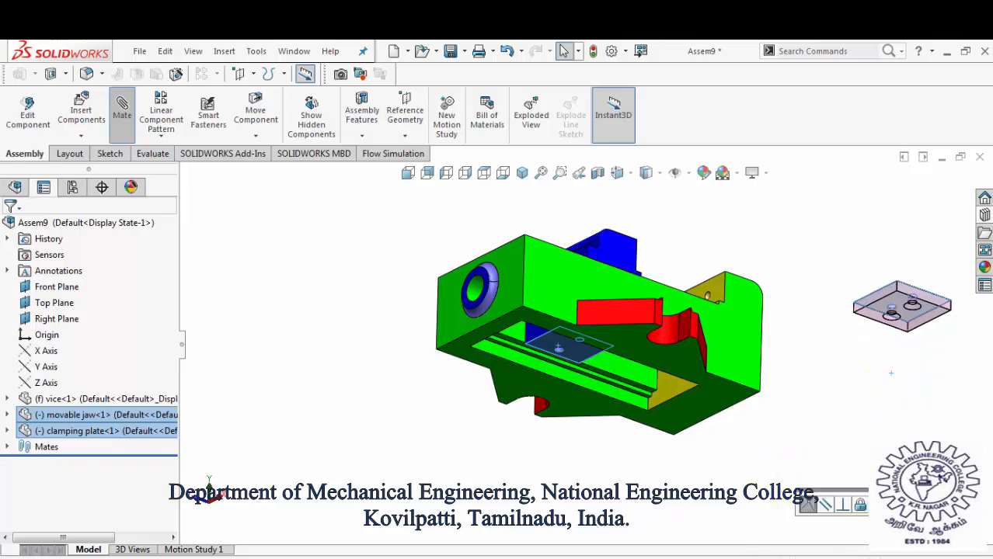
{"action": "left_click", "coordinate": [948, 505]}
- Add a concentric mate with locked rotation between a clamping plate hole and the matching hole under the movable jaw, and finish mating
{"action": "scroll", "coordinate": [857, 317], "scroll_direction": "down", "scroll_amount": 10}
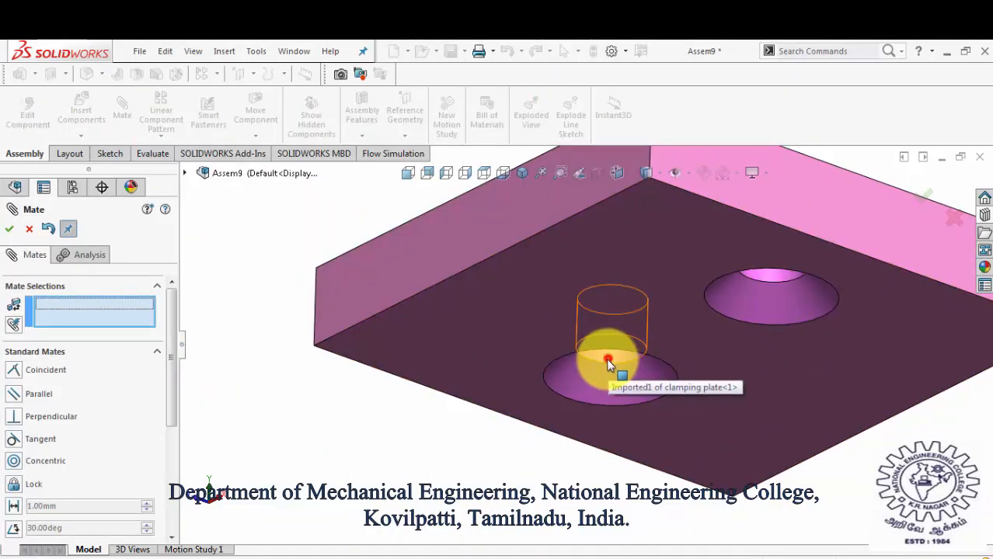
{"action": "left_click", "coordinate": [608, 365]}
{"action": "scroll", "coordinate": [621, 396], "scroll_direction": "up", "scroll_amount": 10}
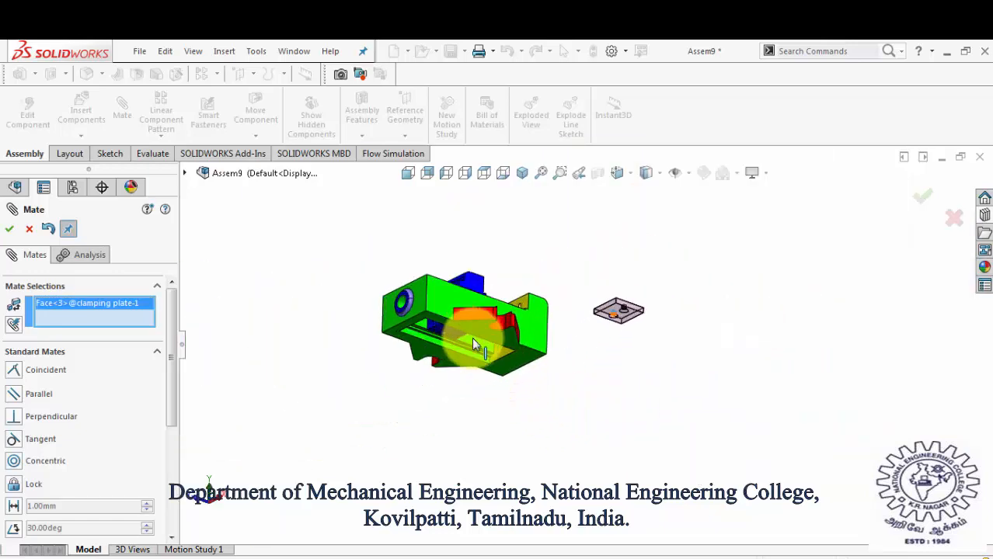
{"action": "scroll", "coordinate": [472, 337], "scroll_direction": "down", "scroll_amount": 10}
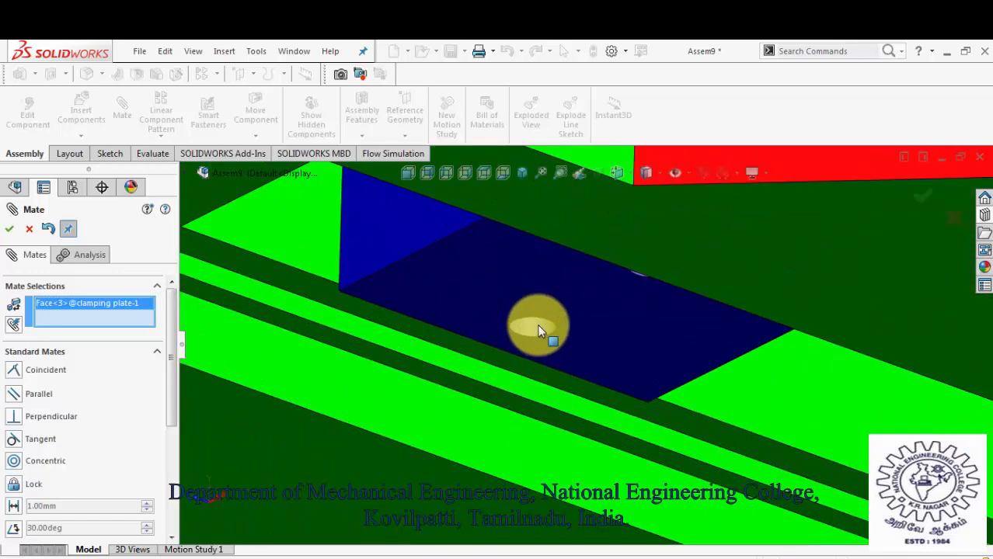
{"action": "left_click", "coordinate": [574, 365]}
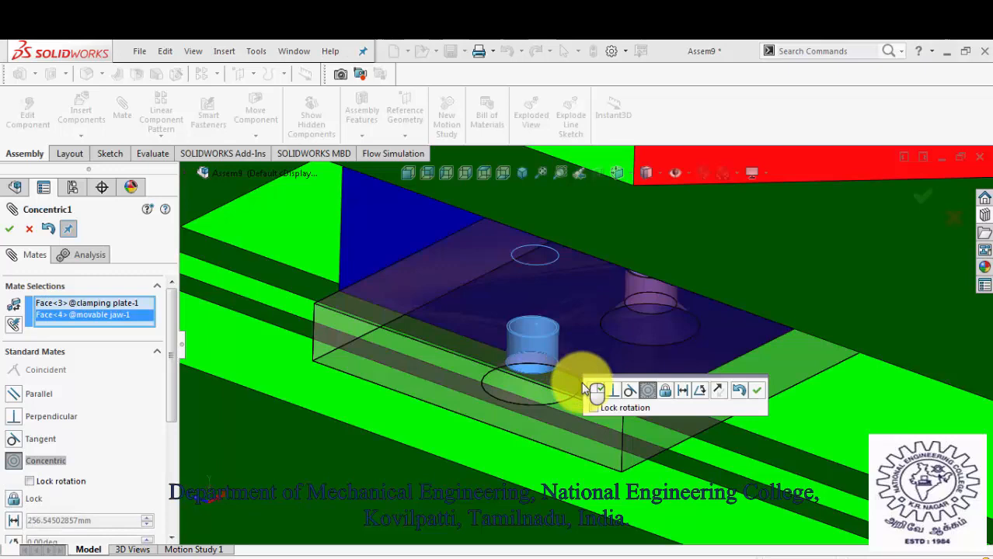
{"action": "left_click", "coordinate": [649, 408]}
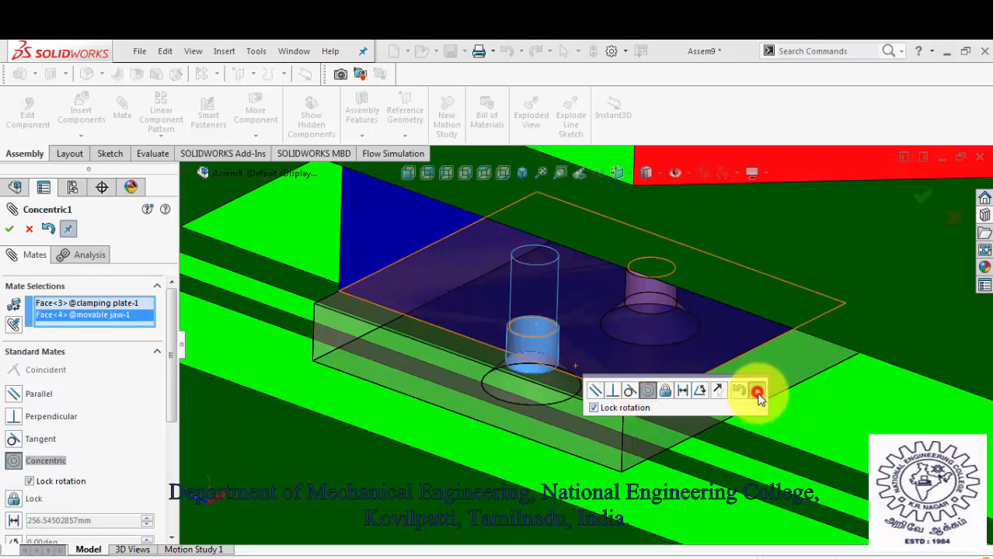
{"action": "left_click", "coordinate": [758, 394]}
{"action": "scroll", "coordinate": [675, 402], "scroll_direction": "up", "scroll_amount": 10}
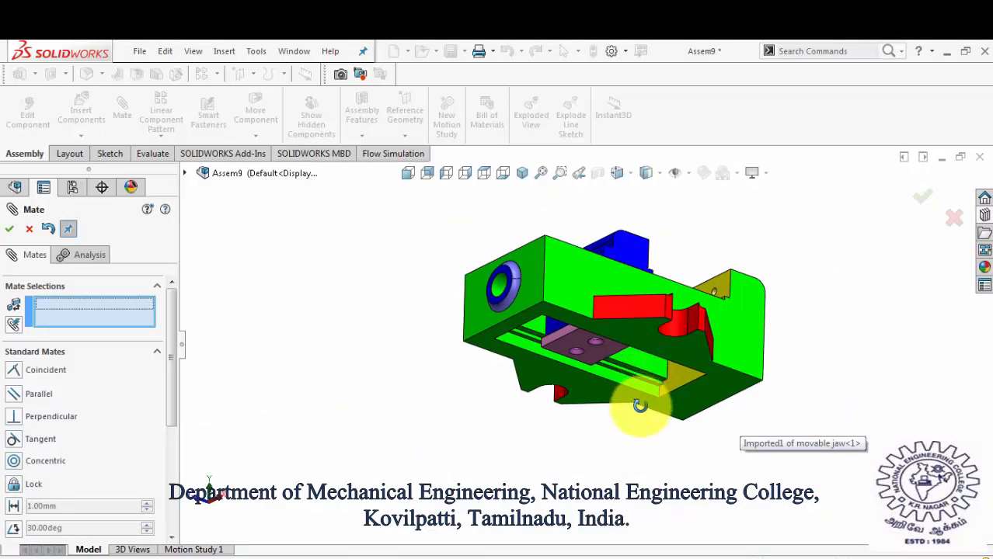
{"action": "middle_click_drag", "start_coordinate": [639, 406], "coordinate": [624, 262]}
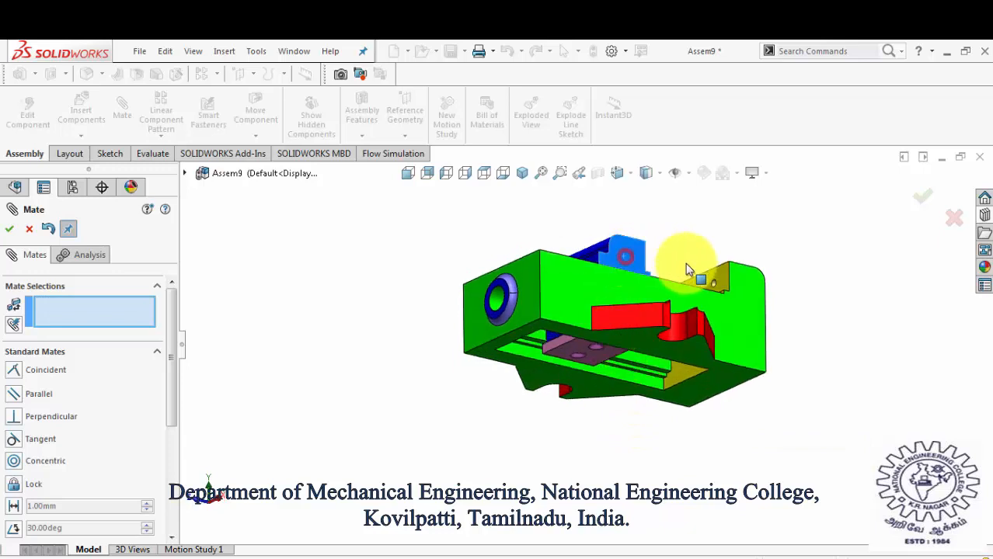
{"action": "middle_click_drag", "start_coordinate": [715, 274], "coordinate": [618, 549]}
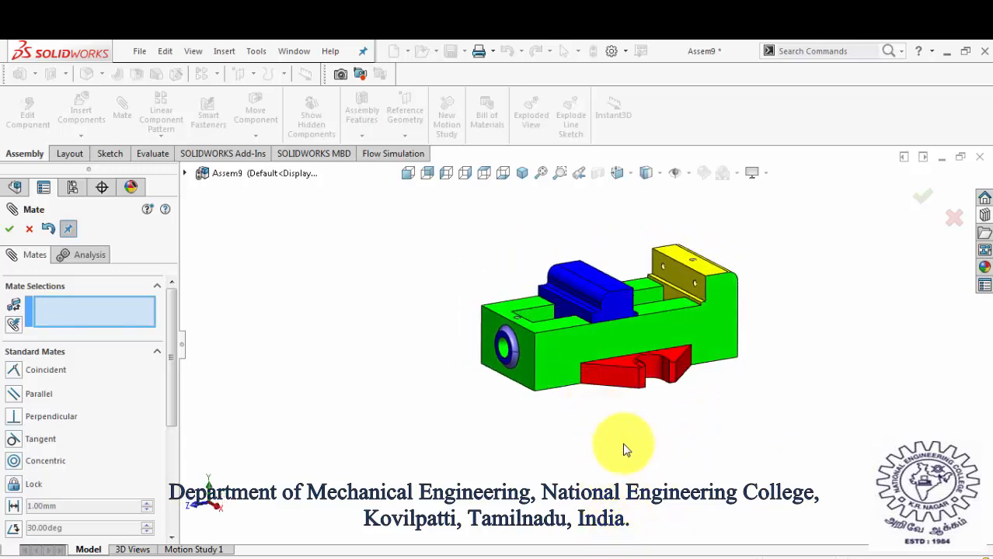
{"action": "middle_click_drag", "start_coordinate": [625, 449], "coordinate": [643, 468]}
{"action": "middle_click_drag", "start_coordinate": [582, 314], "coordinate": [714, 376]}
{"action": "left_click", "coordinate": [8, 230]}
- Insert the jaw part and place it near the fixed jaw of the vice
{"action": "left_click", "coordinate": [82, 110]}
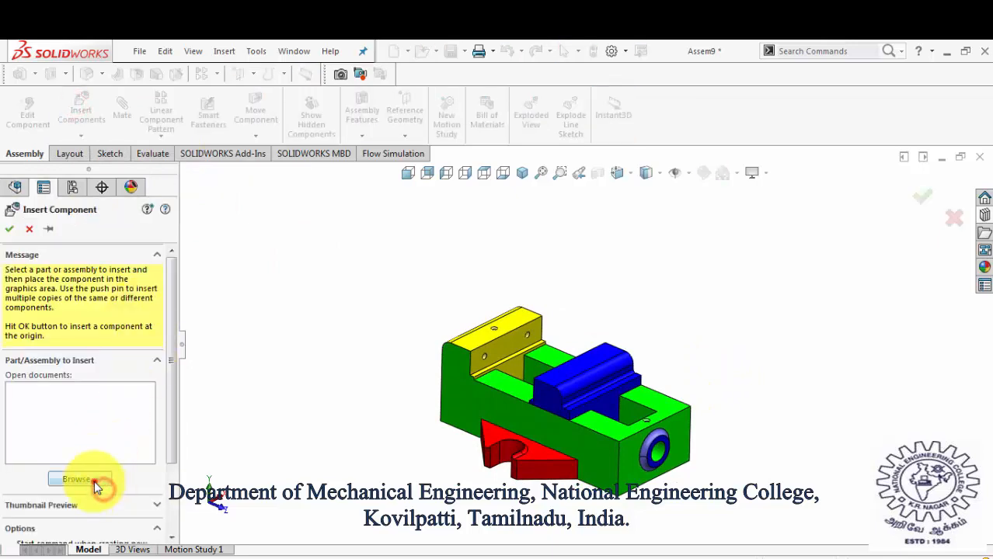
{"action": "left_click", "coordinate": [80, 479]}
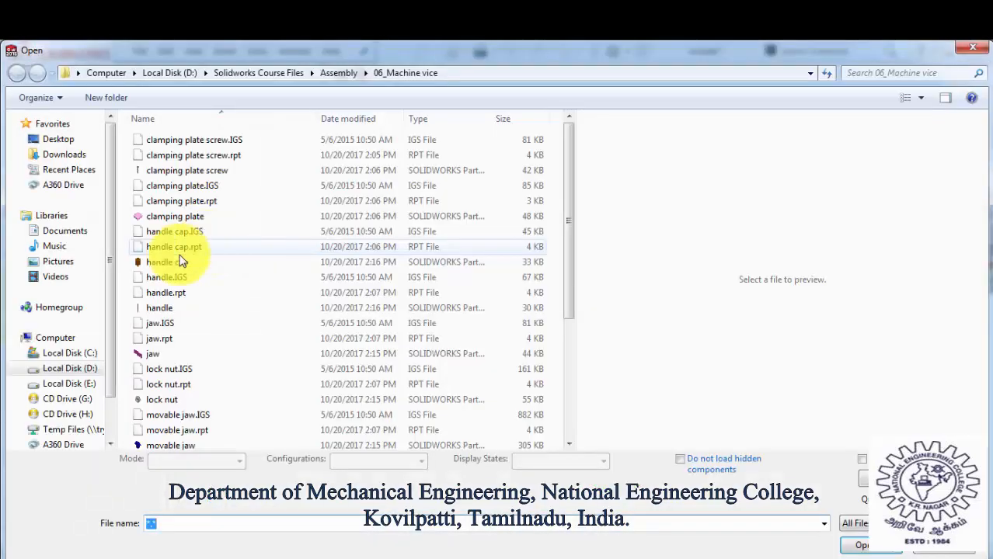
{"action": "left_click", "coordinate": [194, 353]}
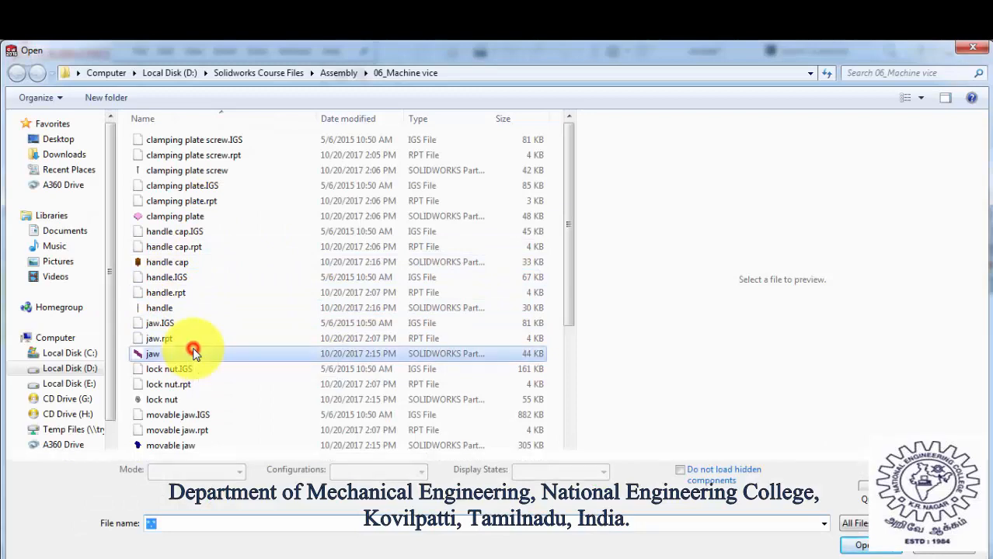
{"action": "left_click", "coordinate": [861, 546]}
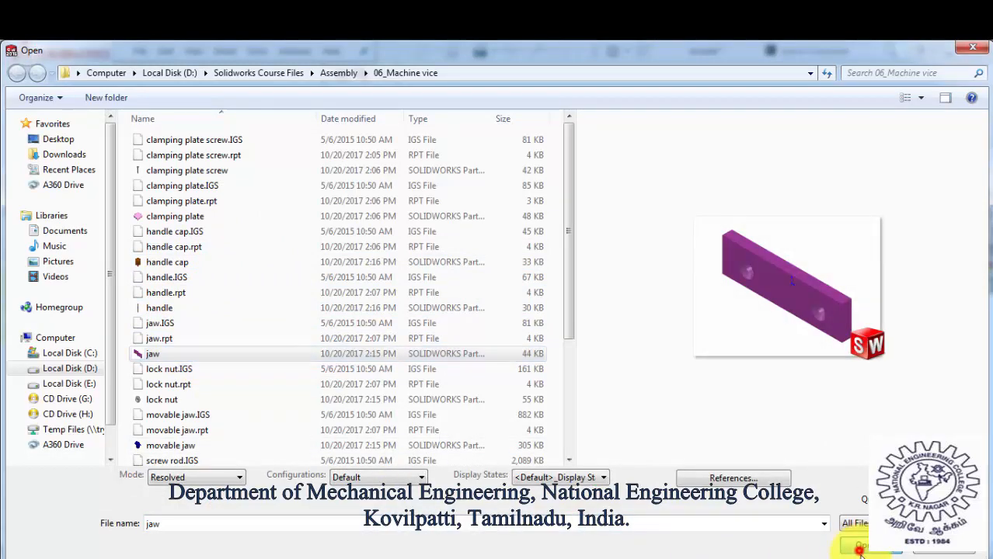
{"action": "left_click", "coordinate": [531, 329]}
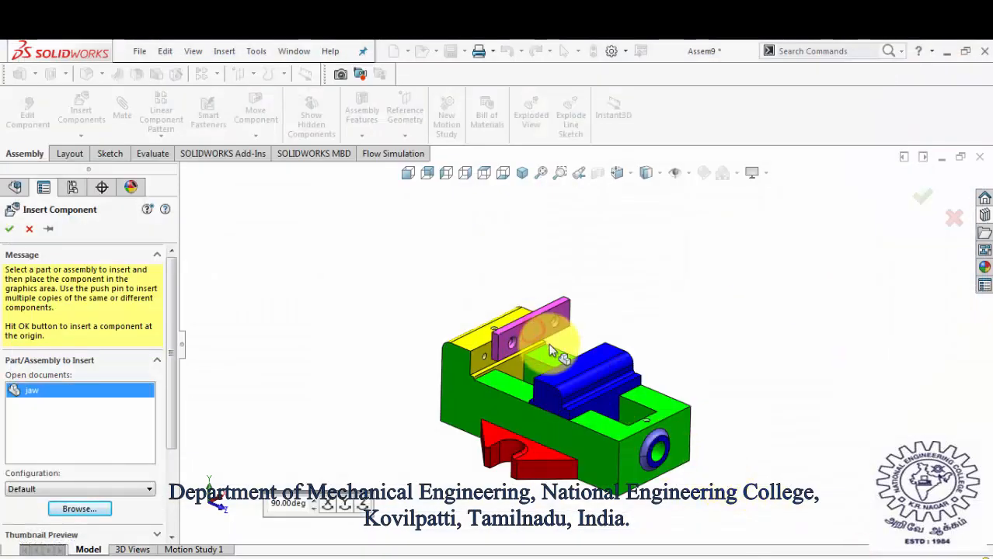
- Add a coincident mate between the jaw's back face and the inner face of the vice's fixed jaw
{"action": "scroll", "coordinate": [539, 353], "scroll_direction": "down", "scroll_amount": 3}
{"action": "scroll", "coordinate": [539, 353], "scroll_direction": "down", "scroll_amount": 1}
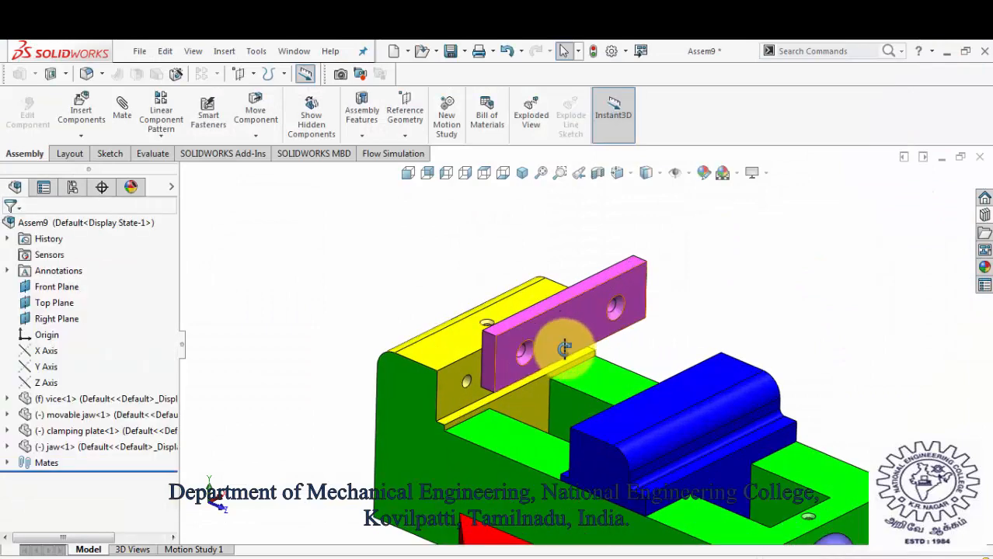
{"action": "middle_click_drag", "start_coordinate": [565, 348], "coordinate": [645, 380]}
{"action": "left_click", "coordinate": [552, 319]}
{"action": "middle_click_drag", "start_coordinate": [574, 371], "coordinate": [497, 340]}
{"action": "left_click", "coordinate": [527, 410]}
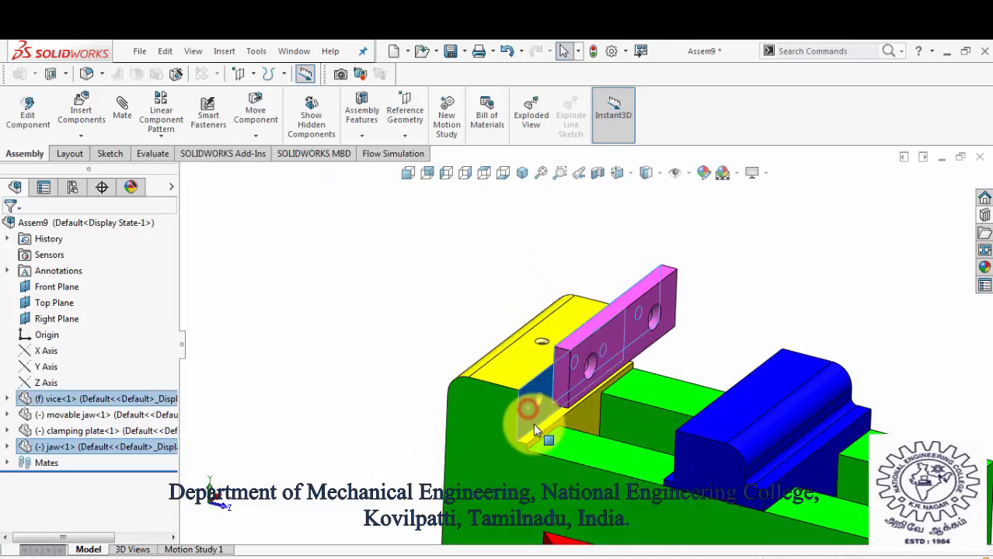
{"action": "left_click", "coordinate": [126, 117]}
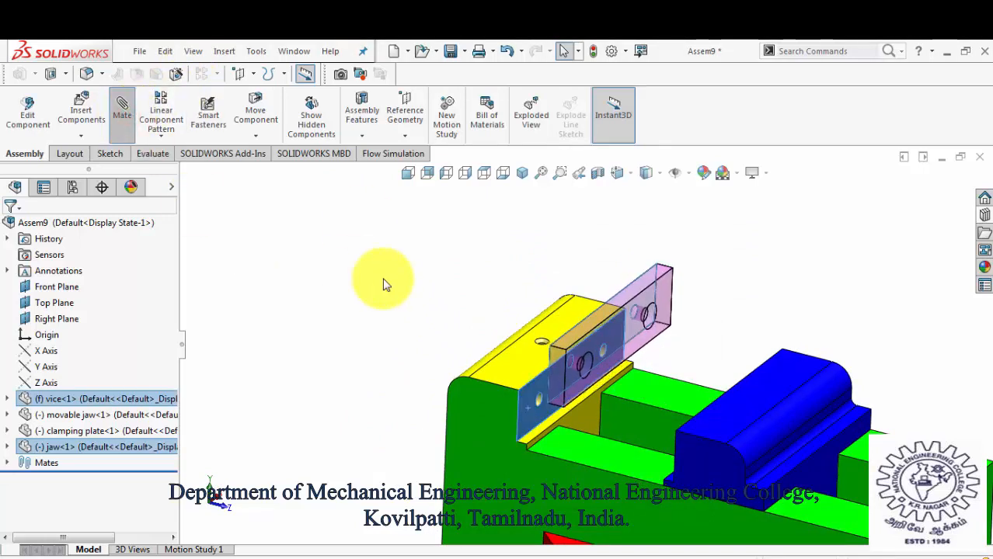
{"action": "left_click", "coordinate": [365, 261]}
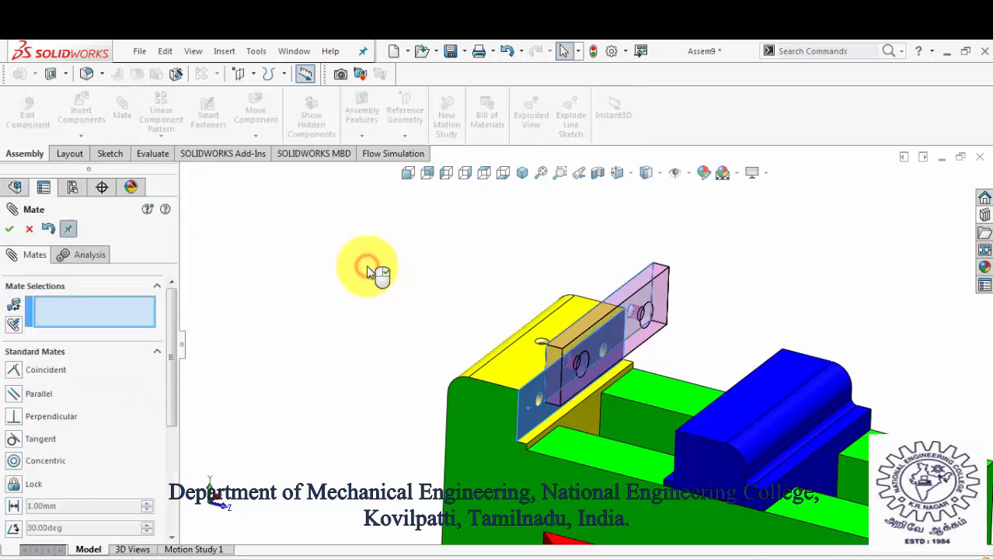
- Add a concentric mate with locked rotation between the fixed jaw's screw hole and the matching jaw hole, and finish mating
{"action": "scroll", "coordinate": [577, 358], "scroll_direction": "down", "scroll_amount": 2}
{"action": "scroll", "coordinate": [577, 358], "scroll_direction": "down", "scroll_amount": 2}
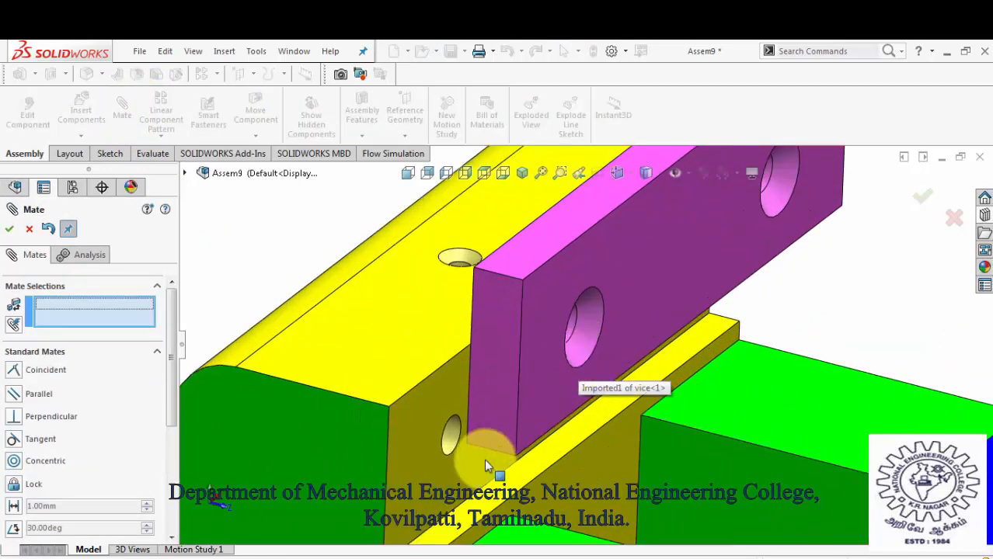
{"action": "left_click", "coordinate": [451, 439]}
{"action": "scroll", "coordinate": [564, 433], "scroll_direction": "down", "scroll_amount": 3}
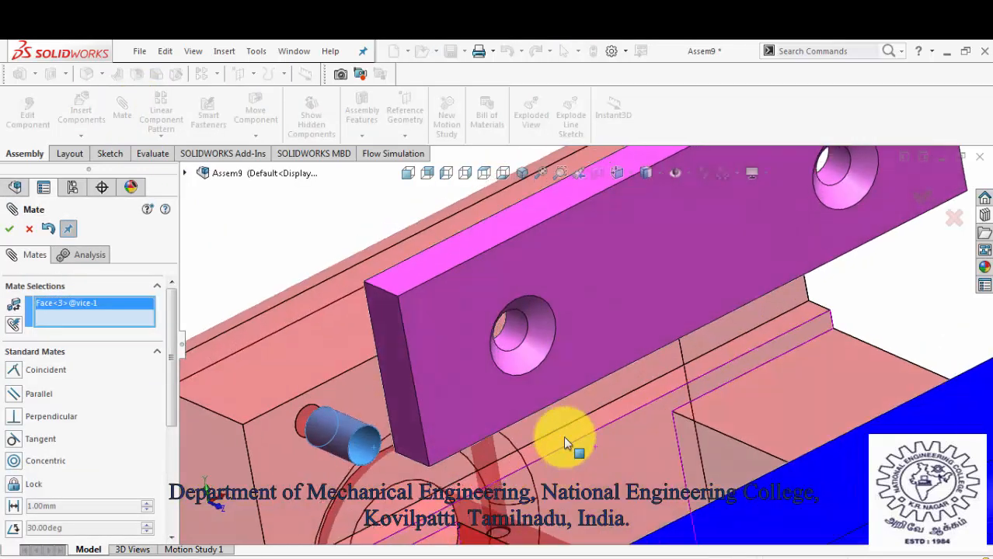
{"action": "left_click", "coordinate": [517, 336]}
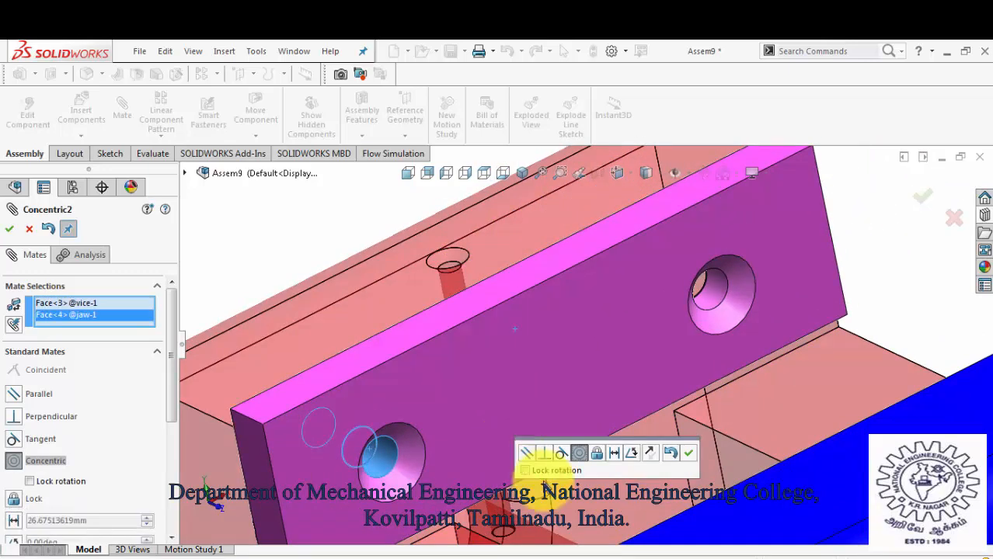
{"action": "left_click", "coordinate": [559, 468]}
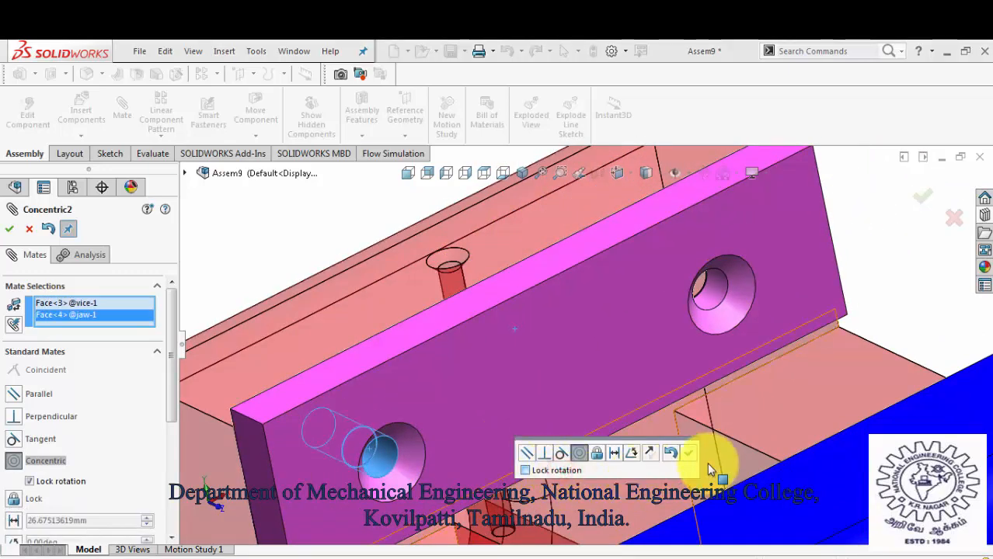
{"action": "left_click", "coordinate": [689, 454]}
{"action": "scroll", "coordinate": [688, 458], "scroll_direction": "up", "scroll_amount": 8}
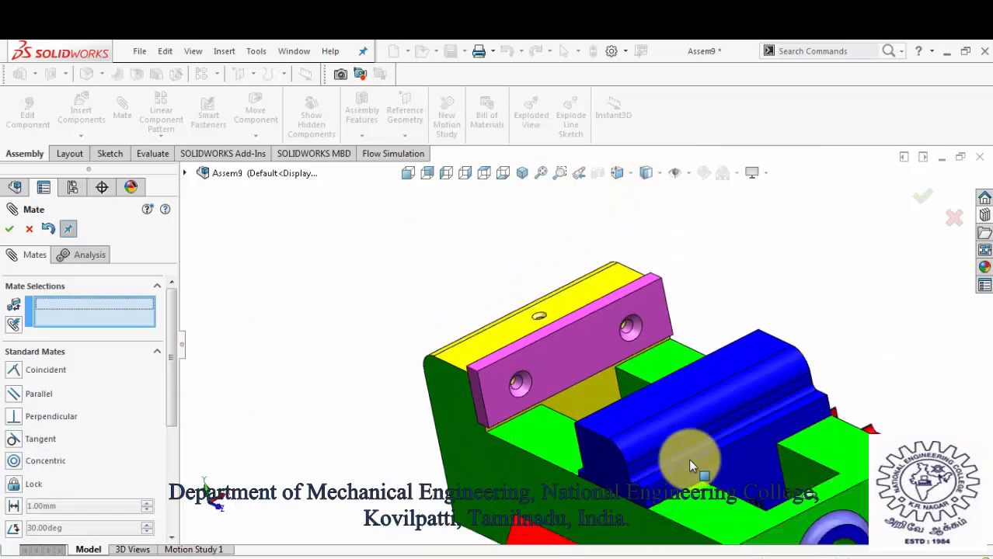
{"action": "middle_click_drag", "start_coordinate": [733, 393], "coordinate": [678, 388]}
{"action": "scroll", "coordinate": [604, 400], "scroll_direction": "down", "scroll_amount": 3}
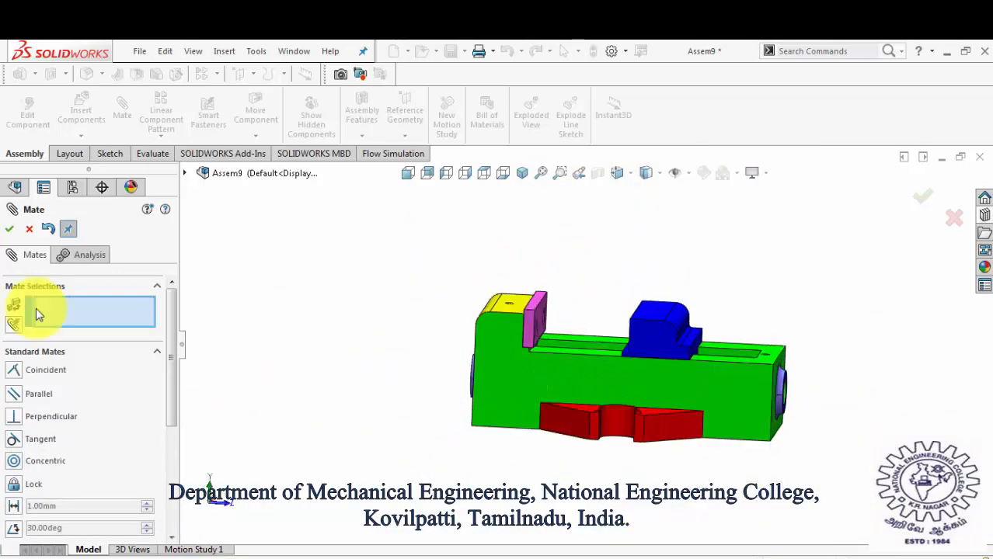
{"action": "key", "text": "Escape"}
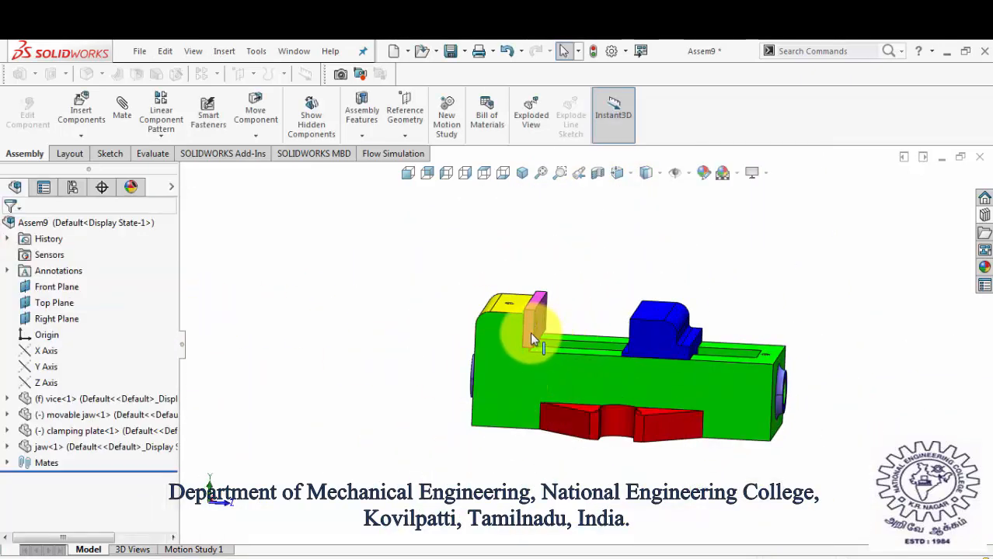
- Copy the mounted jaw and place the copy in the free space beside the vice's fixed end
{"action": "left_click_drag", "start_coordinate": [530, 331], "coordinate": [377, 287]}
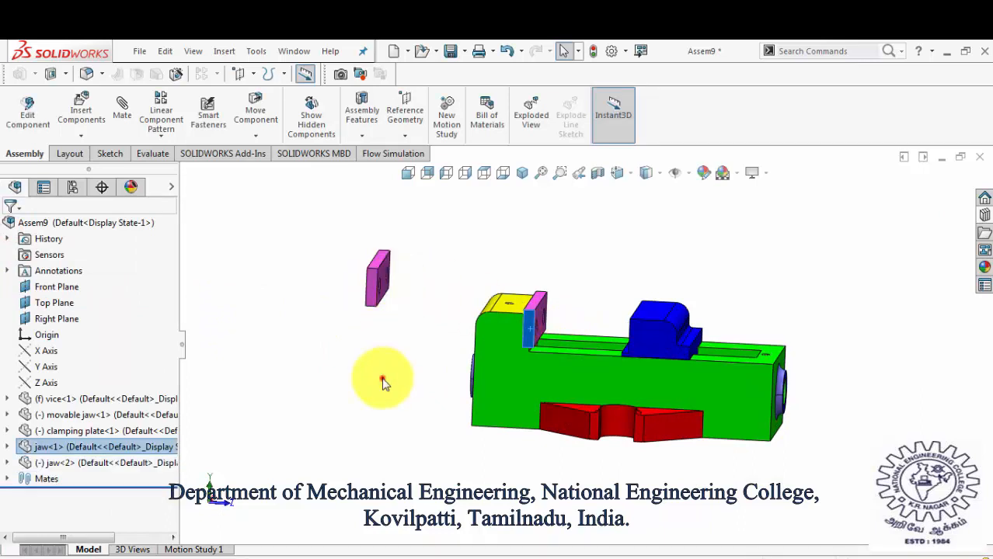
{"action": "left_click", "coordinate": [382, 379]}
{"action": "middle_click_drag", "start_coordinate": [547, 466], "coordinate": [536, 505]}
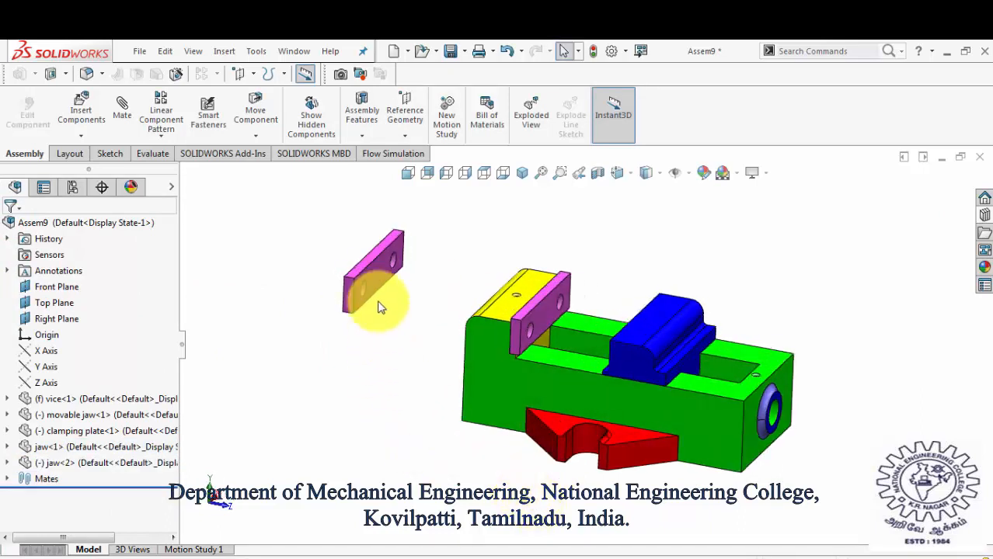
- Rotate the copied jaw 180° about the vertical Y axis with the Move with Triad command
{"action": "right_click", "coordinate": [375, 286]}
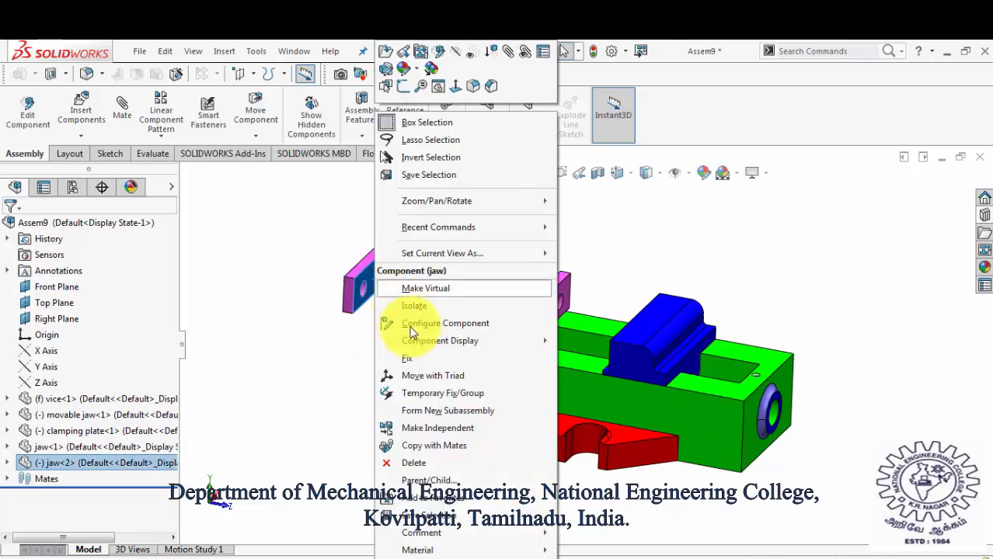
{"action": "left_click", "coordinate": [420, 375]}
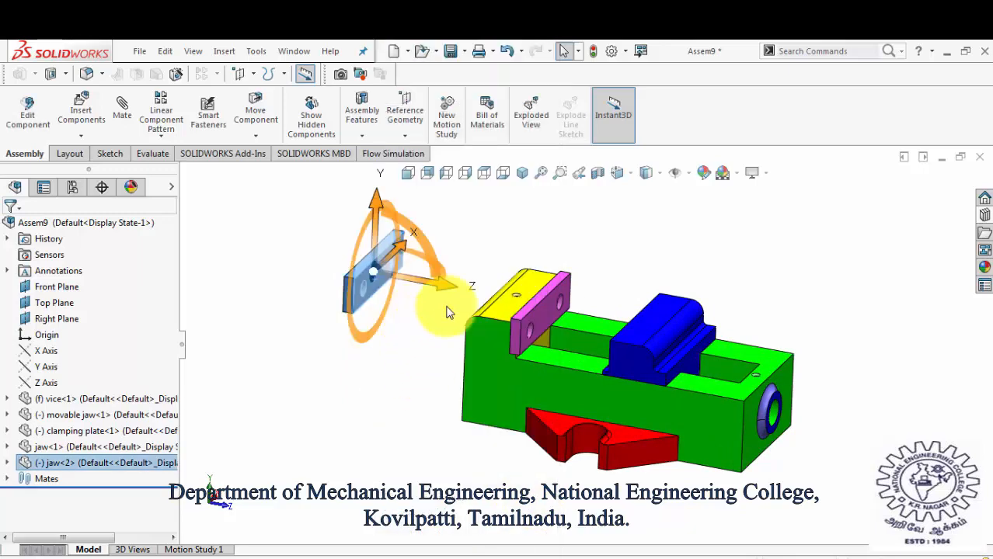
{"action": "middle_click_drag", "start_coordinate": [448, 338], "coordinate": [445, 272]}
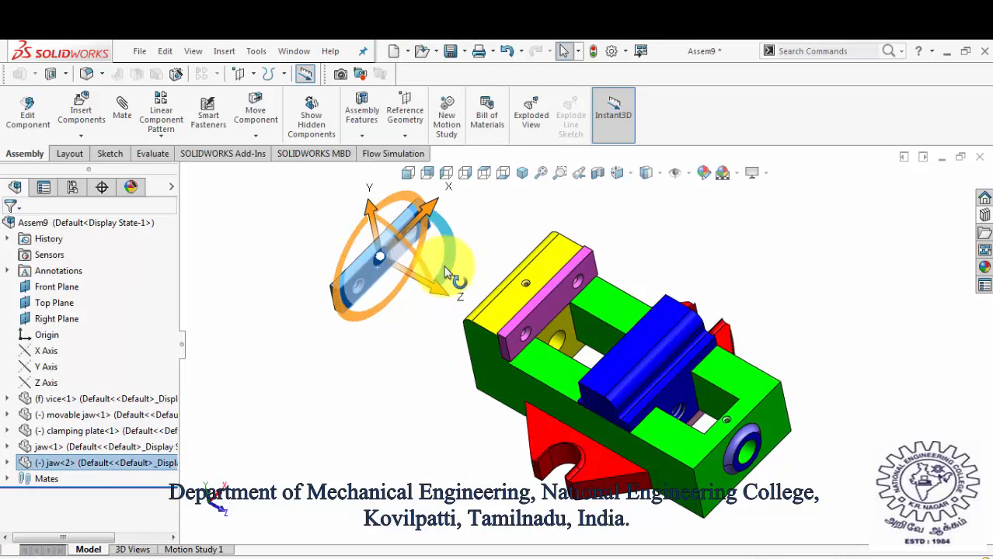
{"action": "right_click", "coordinate": [447, 272]}
{"action": "left_click", "coordinate": [503, 413]}
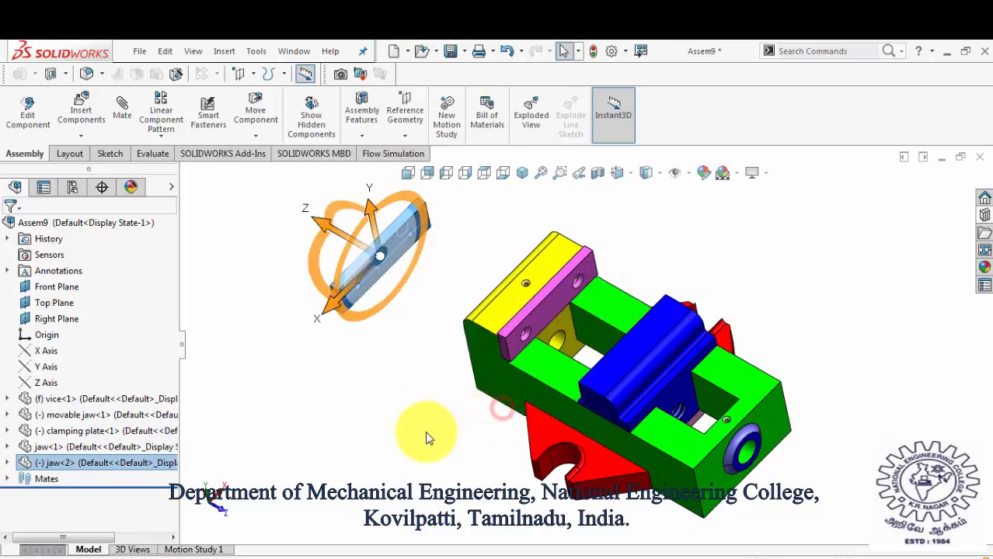
{"action": "left_click", "coordinate": [425, 433]}
- Add a coincident mate between the copied jaw's back face and the movable jaw face opposite the fixed jaw
{"action": "left_click", "coordinate": [384, 268]}
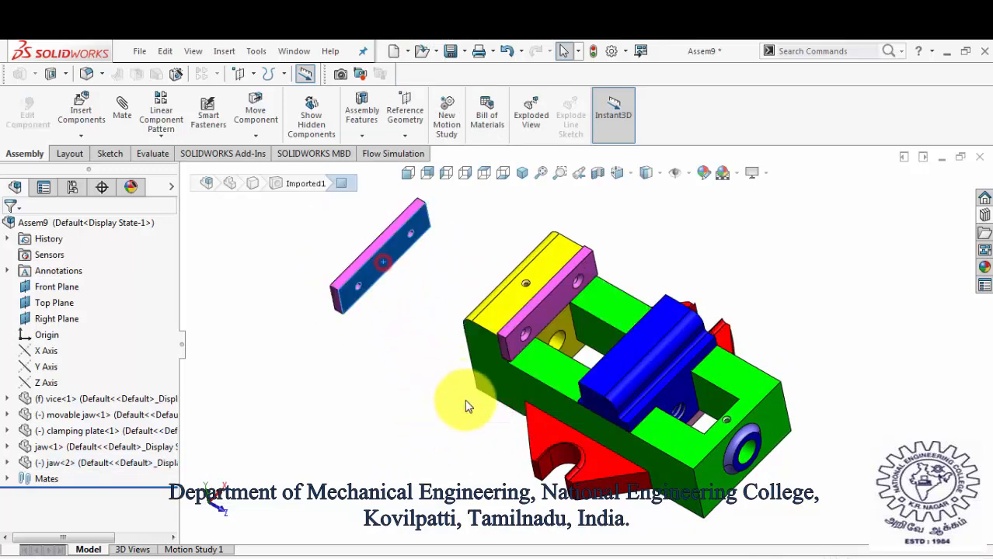
{"action": "middle_click_drag", "start_coordinate": [455, 398], "coordinate": [635, 383]}
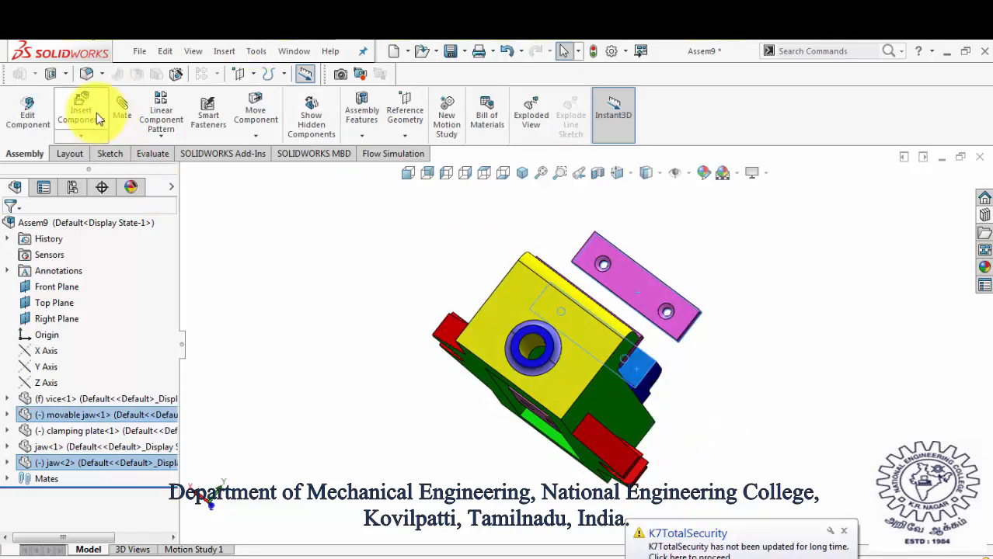
{"action": "left_click", "coordinate": [122, 111]}
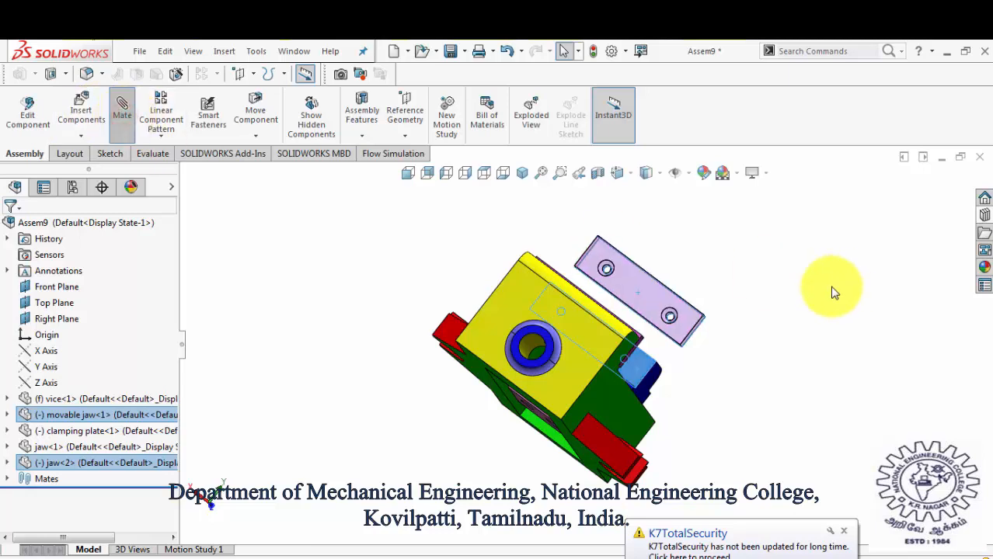
{"action": "left_click", "coordinate": [841, 536]}
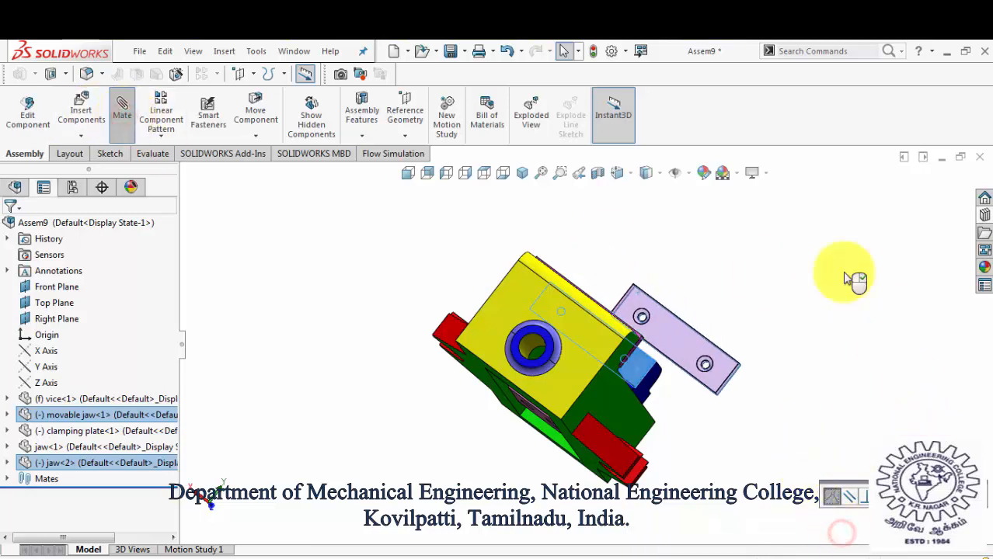
{"action": "left_click", "coordinate": [838, 362]}
{"action": "left_click", "coordinate": [987, 503]}
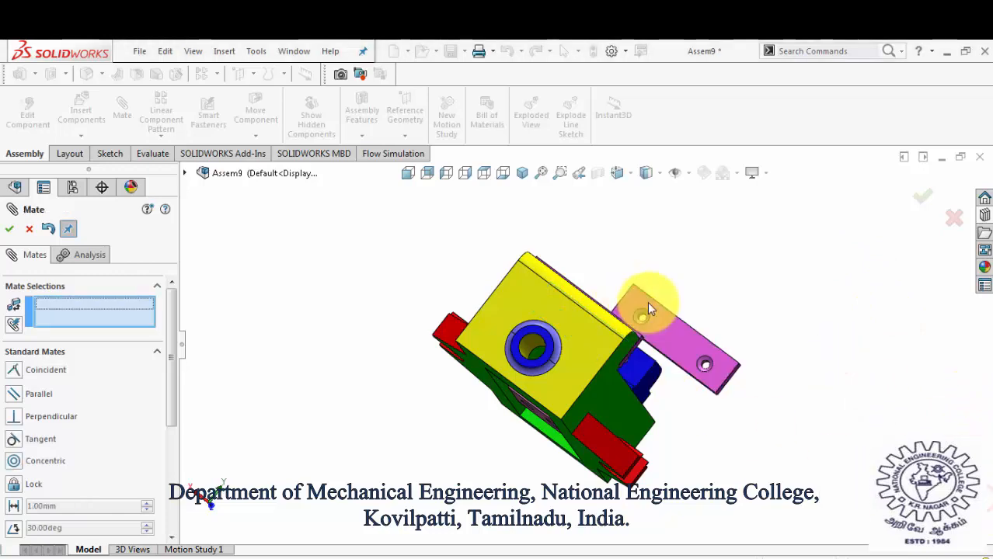
- Add a concentric mate between a hole of the copied jaw and the matching hole in the movable jaw
{"action": "scroll", "coordinate": [647, 303], "scroll_direction": "down", "scroll_amount": 7}
{"action": "mouse_move", "coordinate": [607, 379]}
{"action": "middle_mouse_down"}
{"action": "mouse_move", "coordinate": [594, 389]}
{"action": "mouse_move", "coordinate": [602, 377]}
{"action": "middle_mouse_up"}
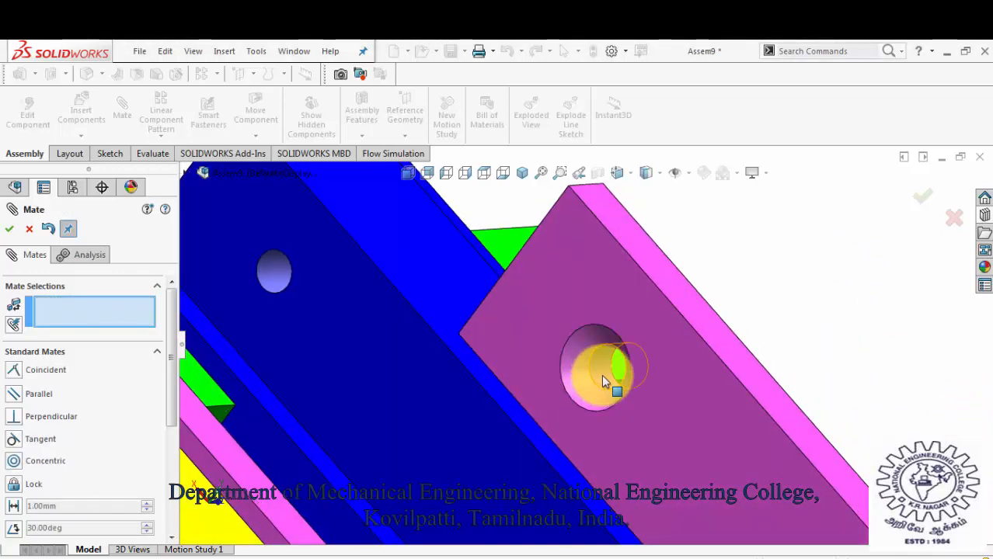
{"action": "left_click", "coordinate": [600, 376]}
{"action": "scroll", "coordinate": [598, 371], "scroll_direction": "up", "scroll_amount": 4}
{"action": "scroll", "coordinate": [497, 326], "scroll_direction": "down", "scroll_amount": 3}
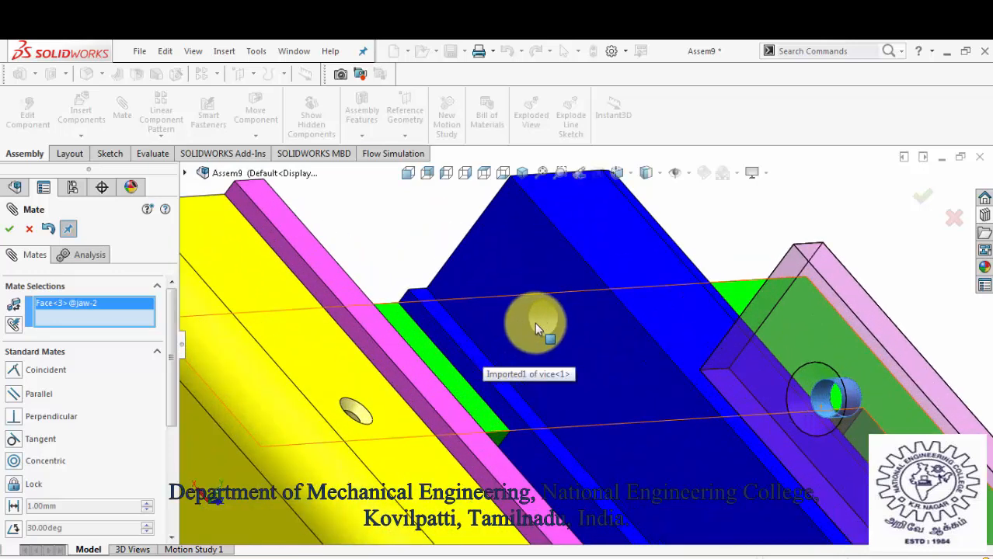
{"action": "left_click", "coordinate": [541, 342]}
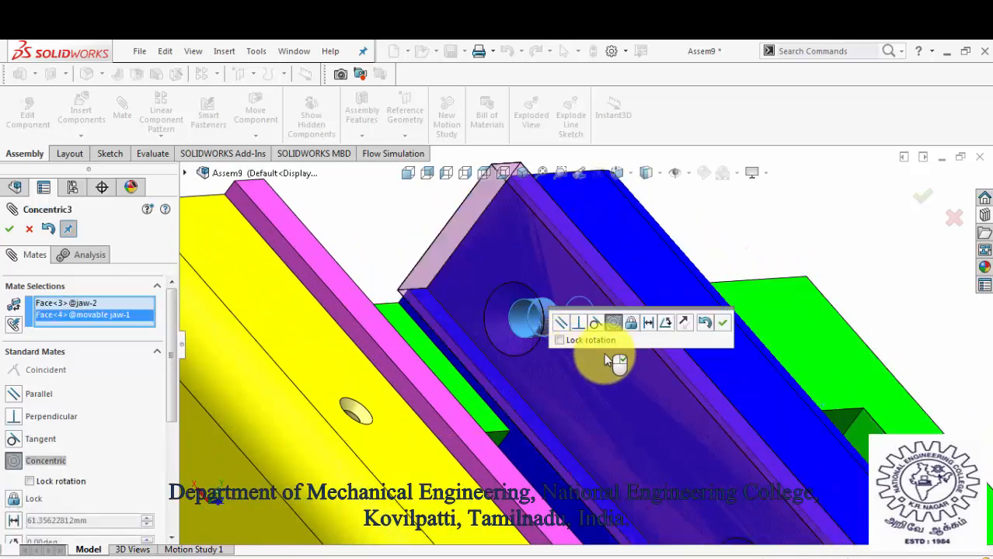
{"action": "left_click", "coordinate": [728, 321]}
{"action": "scroll", "coordinate": [717, 362], "scroll_direction": "up", "scroll_amount": 6}
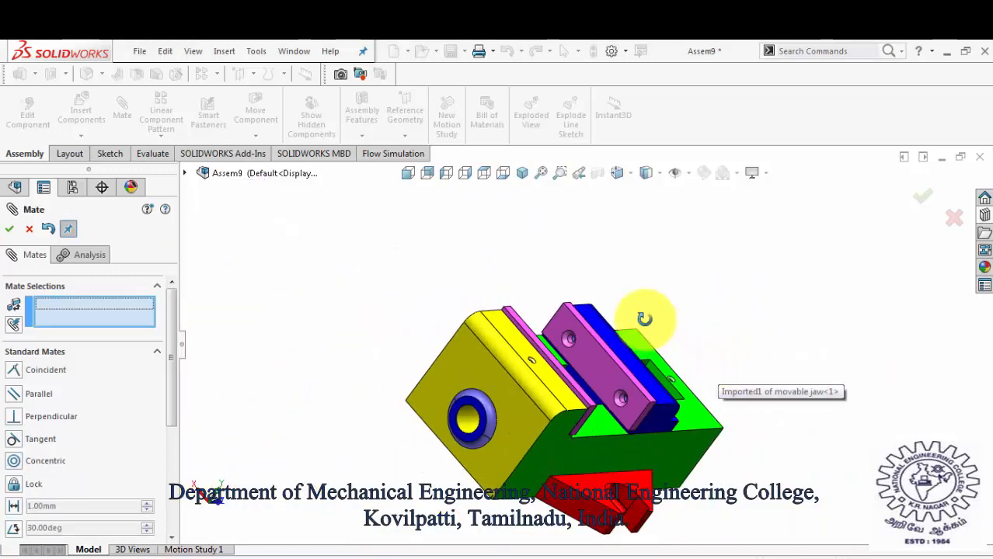
{"action": "middle_click_drag", "start_coordinate": [644, 319], "coordinate": [511, 396]}
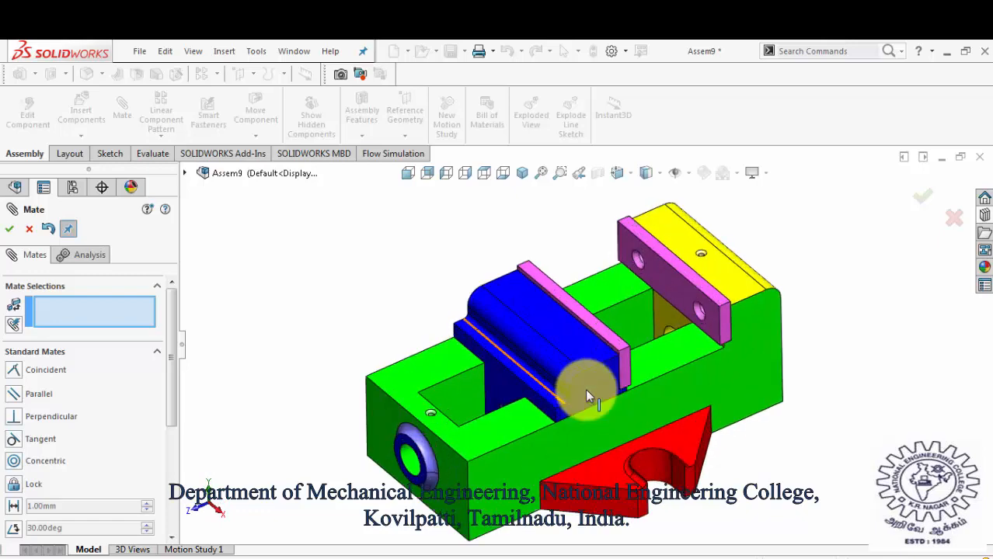
{"action": "scroll", "coordinate": [580, 393], "scroll_direction": "down", "scroll_amount": 6}
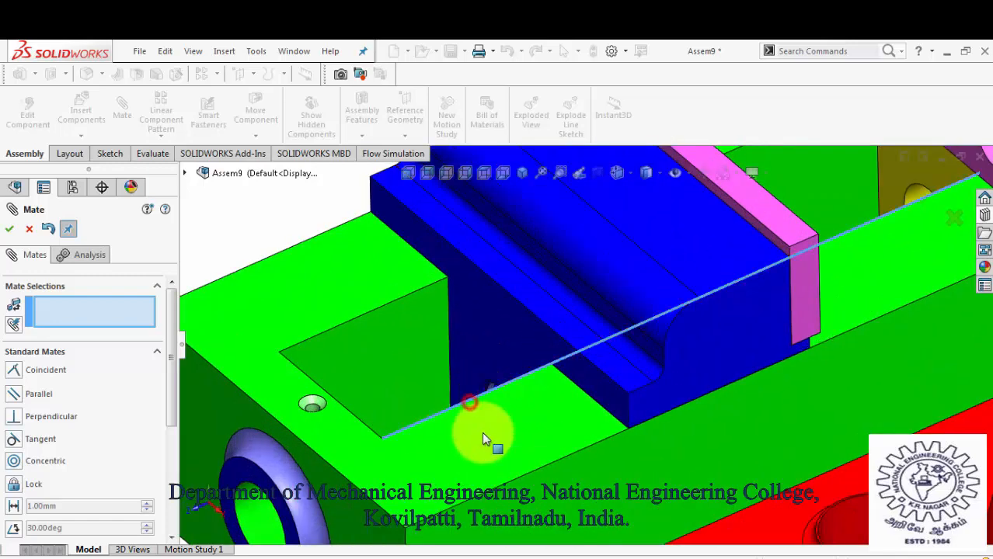
{"action": "left_click", "coordinate": [481, 440]}
{"action": "scroll", "coordinate": [549, 439], "scroll_direction": "up", "scroll_amount": 5}
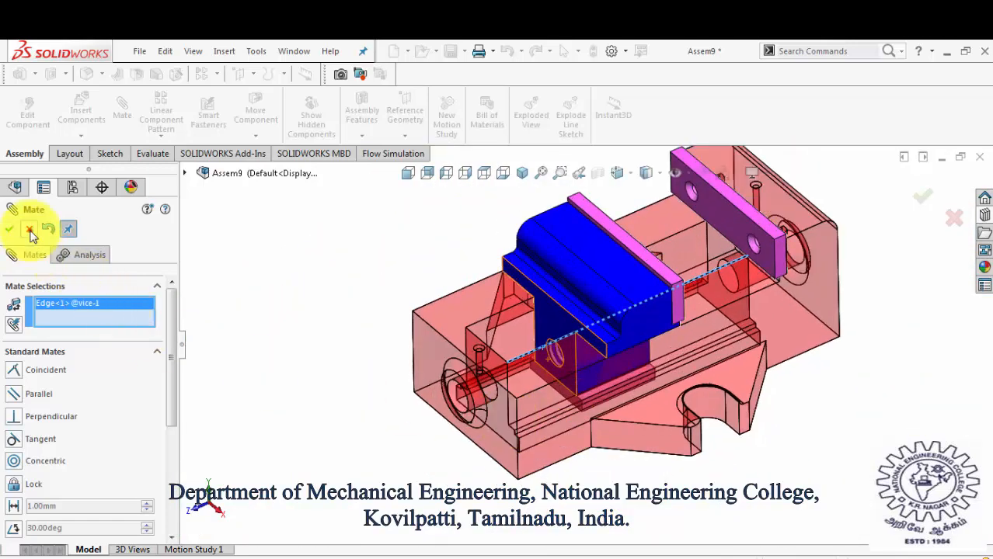
{"action": "key", "text": "Escape"}
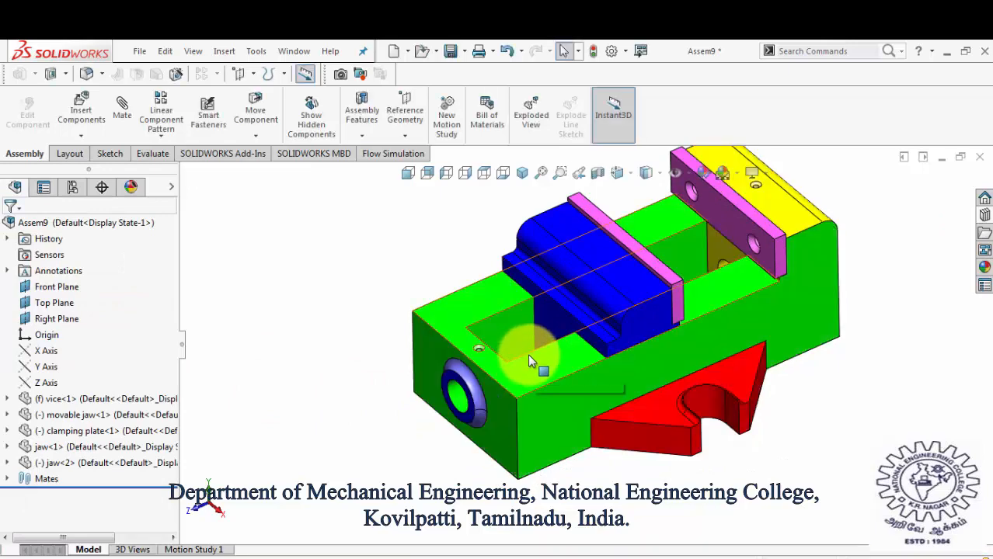
{"action": "left_click", "coordinate": [528, 359]}
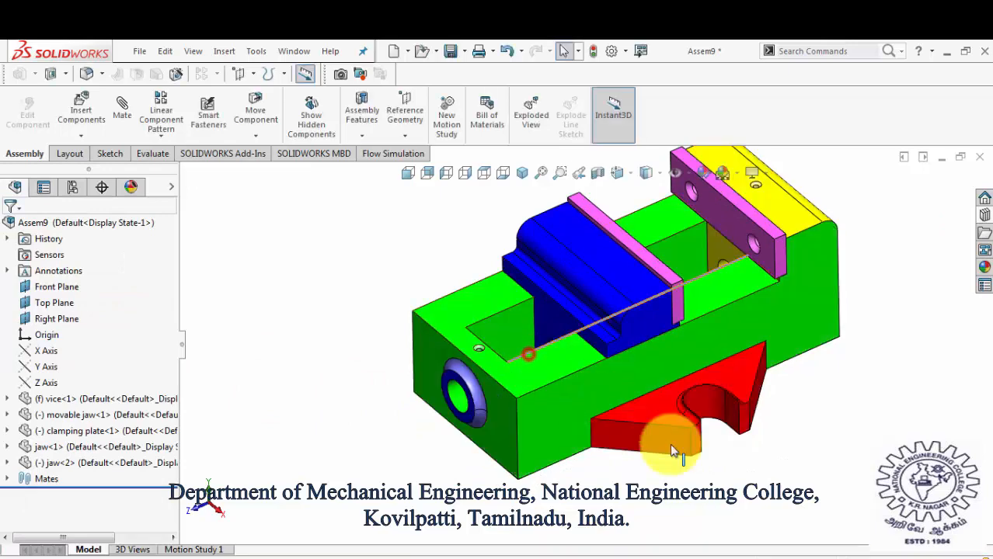
{"action": "left_click", "coordinate": [806, 420]}
- Add a distance mate of 109 mm between the facing inner faces of the fixed jaw and the movable jaw's plate
{"action": "scroll", "coordinate": [709, 257], "scroll_direction": "down", "scroll_amount": 2}
{"action": "left_click", "coordinate": [750, 230]}
{"action": "middle_click_drag", "start_coordinate": [751, 230], "coordinate": [616, 277]}
{"action": "left_click_drag", "start_coordinate": [621, 303], "coordinate": [723, 378]}
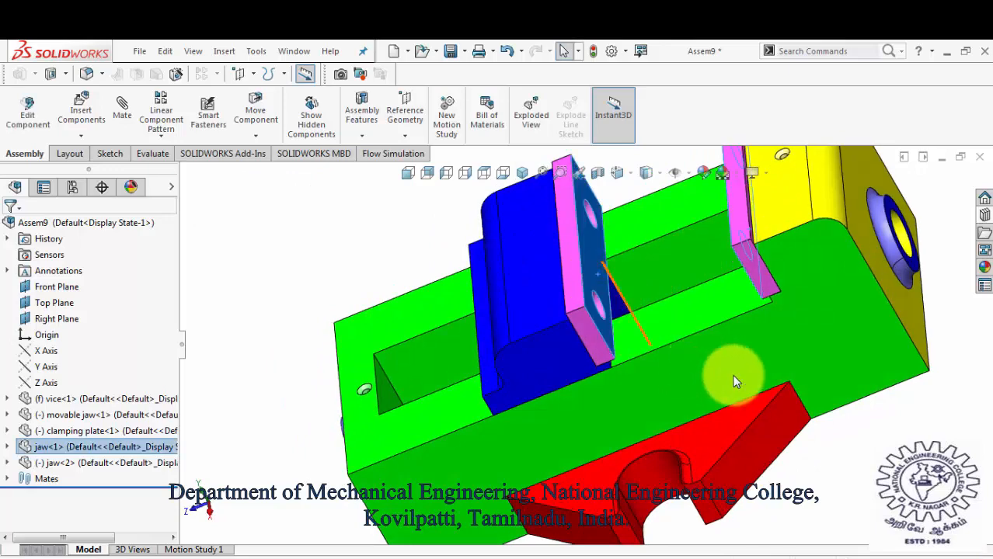
{"action": "scroll", "coordinate": [733, 374], "scroll_direction": "up", "scroll_amount": 3}
{"action": "middle_click_drag", "start_coordinate": [751, 371], "coordinate": [765, 270]}
{"action": "scroll", "coordinate": [723, 230], "scroll_direction": "up", "scroll_amount": 1}
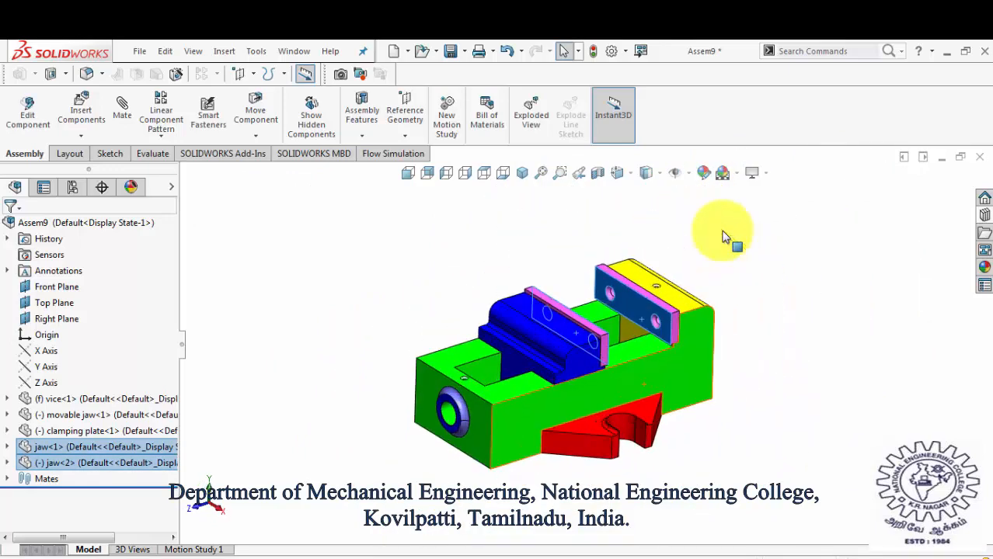
{"action": "left_click", "coordinate": [122, 105]}
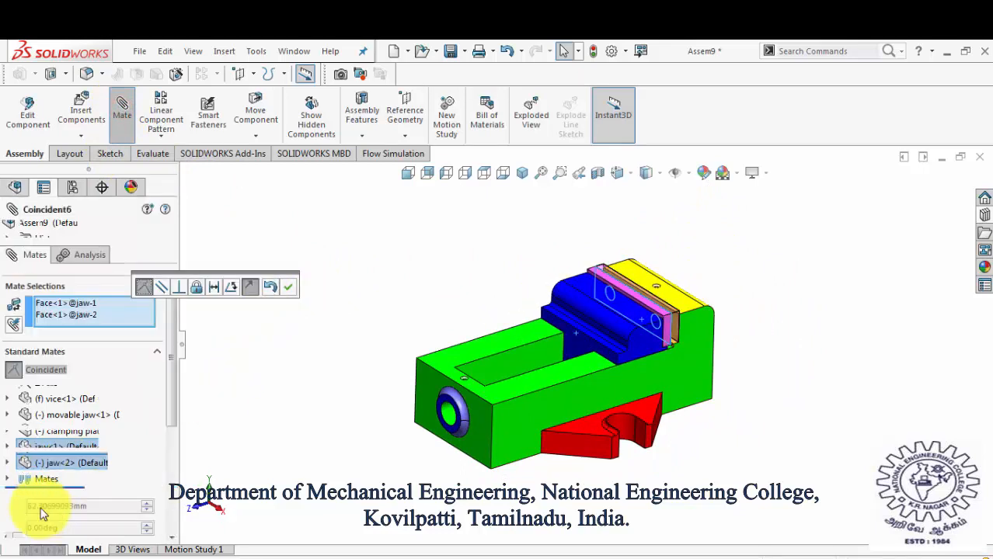
{"action": "left_click", "coordinate": [117, 506]}
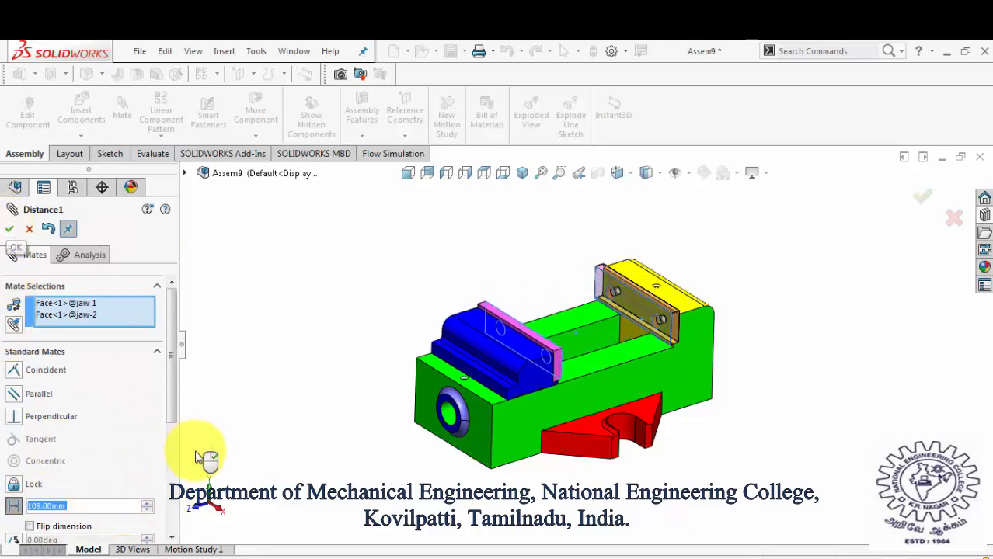
- Turn the distance mate into a limit distance mate with a 109 mm maximum and try sliding the movable jaw
{"action": "left_click", "coordinate": [171, 465]}
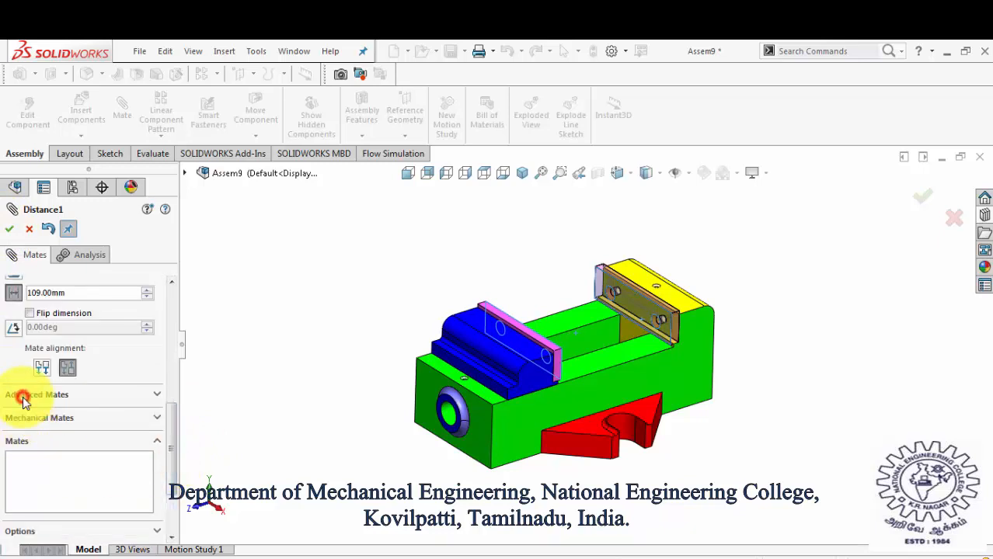
{"action": "left_click", "coordinate": [23, 396]}
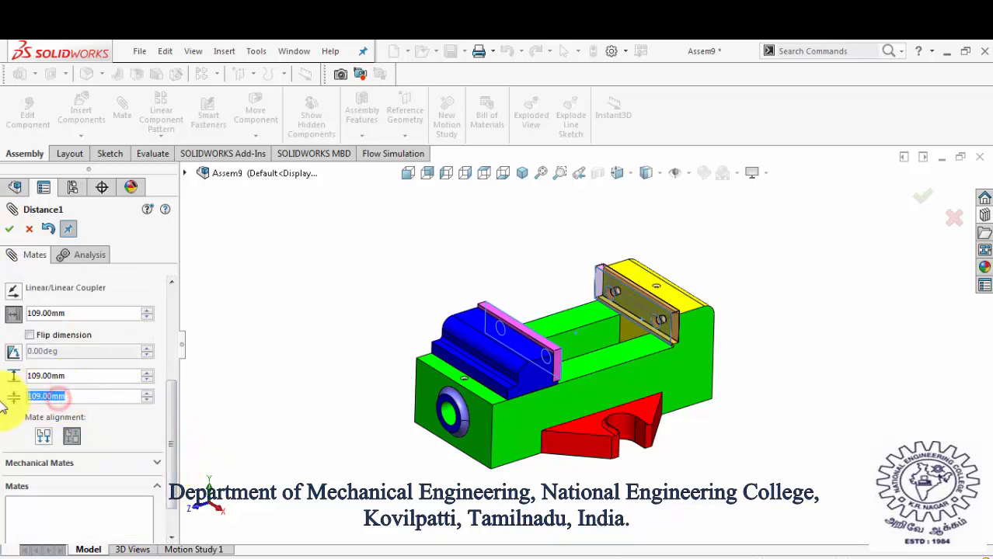
{"action": "left_click", "coordinate": [10, 231]}
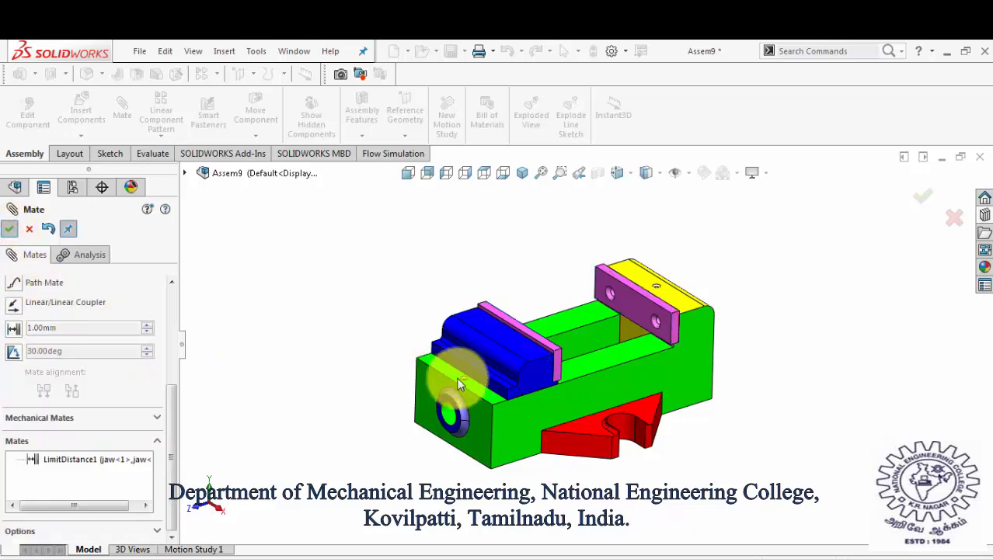
{"action": "left_click_drag", "start_coordinate": [528, 377], "coordinate": [738, 467]}
{"action": "left_click", "coordinate": [740, 468]}
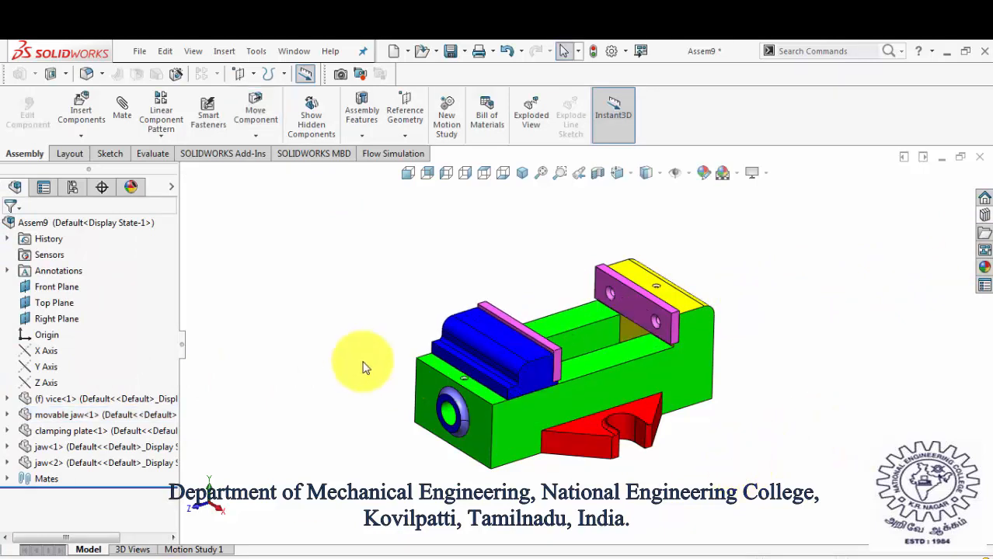
- Insert the screw rod part from the 06_Machine vice folder and place it in the free space beside the vice
{"action": "left_click", "coordinate": [84, 109]}
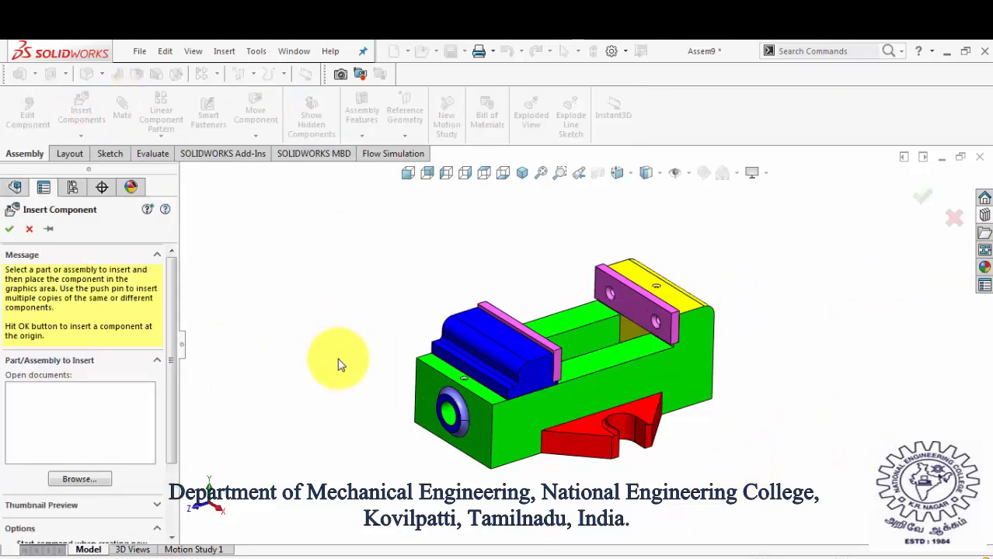
{"action": "left_click", "coordinate": [78, 479]}
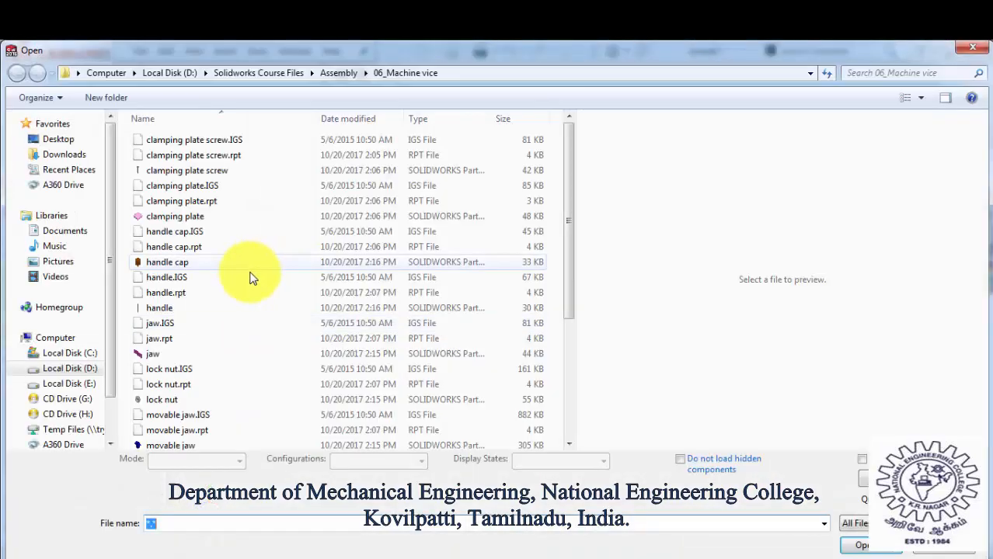
{"action": "left_click", "coordinate": [268, 353]}
{"action": "scroll", "coordinate": [271, 353], "scroll_direction": "down", "scroll_amount": 4}
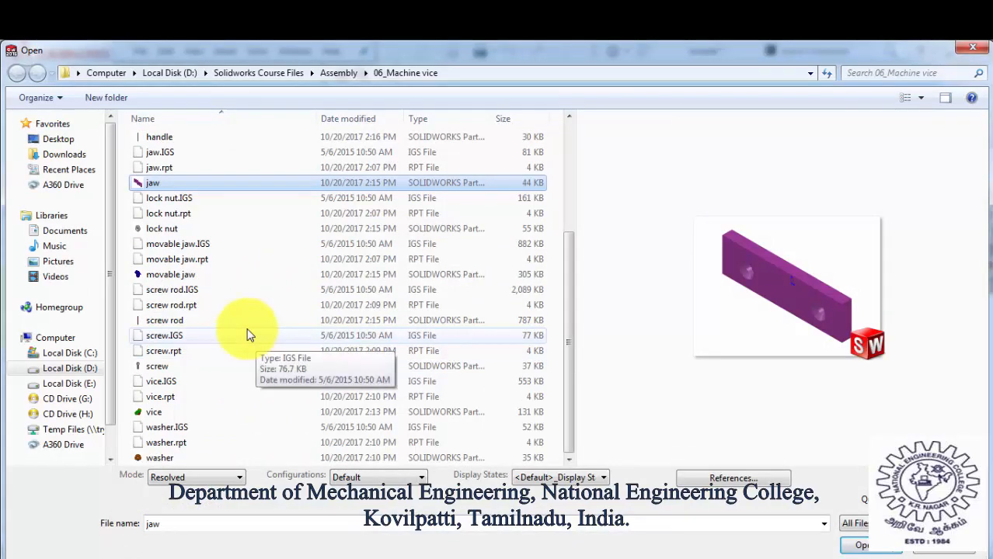
{"action": "left_click", "coordinate": [205, 319]}
{"action": "left_click", "coordinate": [862, 546]}
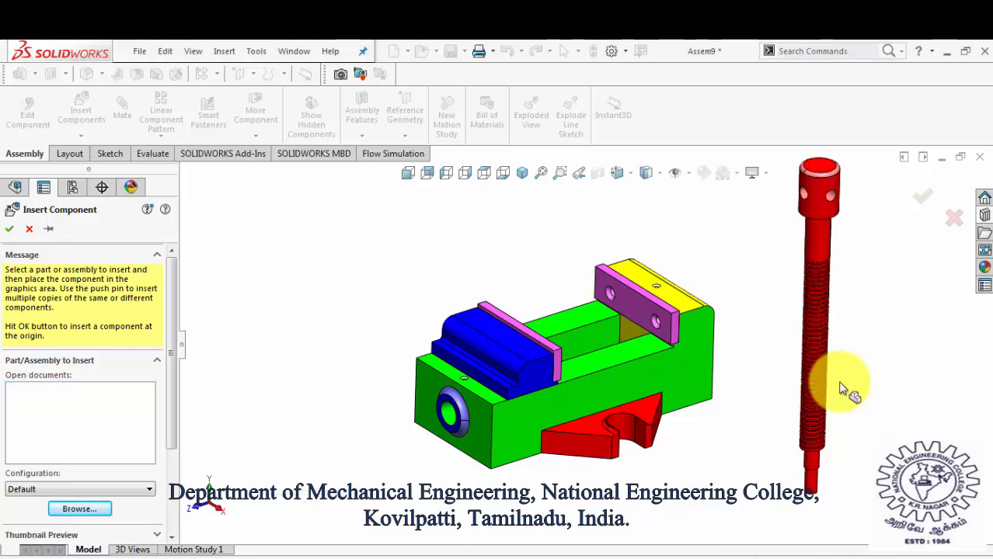
{"action": "left_click", "coordinate": [840, 388]}
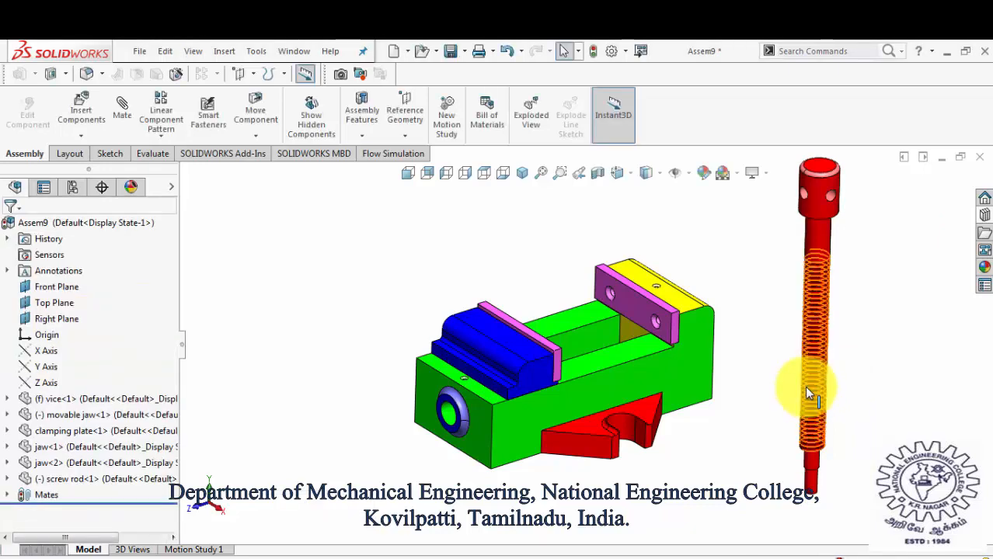
- Add a concentric mate between the screw rod's threaded cylindrical face and the bore through the vice's fixed end, leaving rotation unlocked
{"action": "key", "text": "f"}
{"action": "middle_click_drag", "start_coordinate": [779, 425], "coordinate": [715, 361]}
{"action": "scroll", "coordinate": [712, 356], "scroll_direction": "down", "scroll_amount": 3}
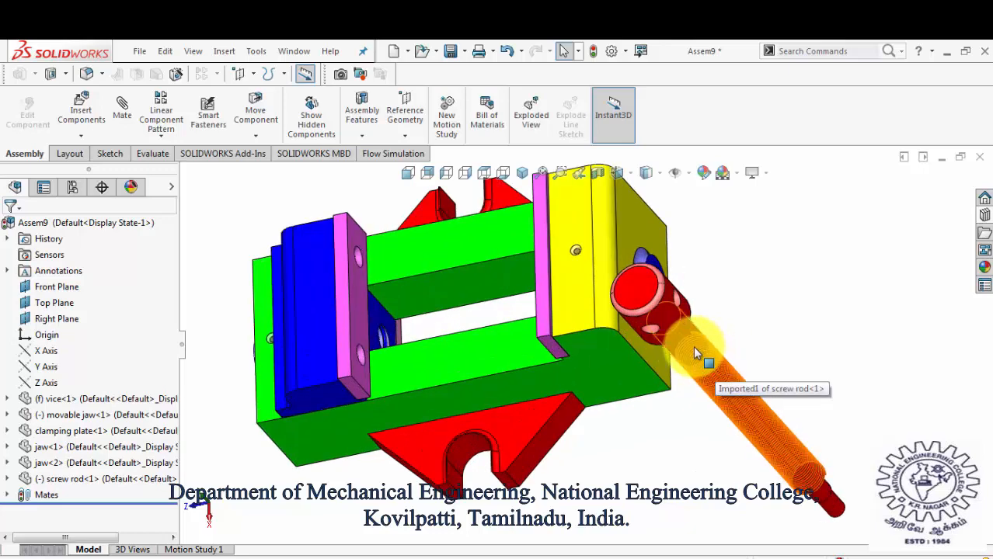
{"action": "left_click", "coordinate": [696, 376]}
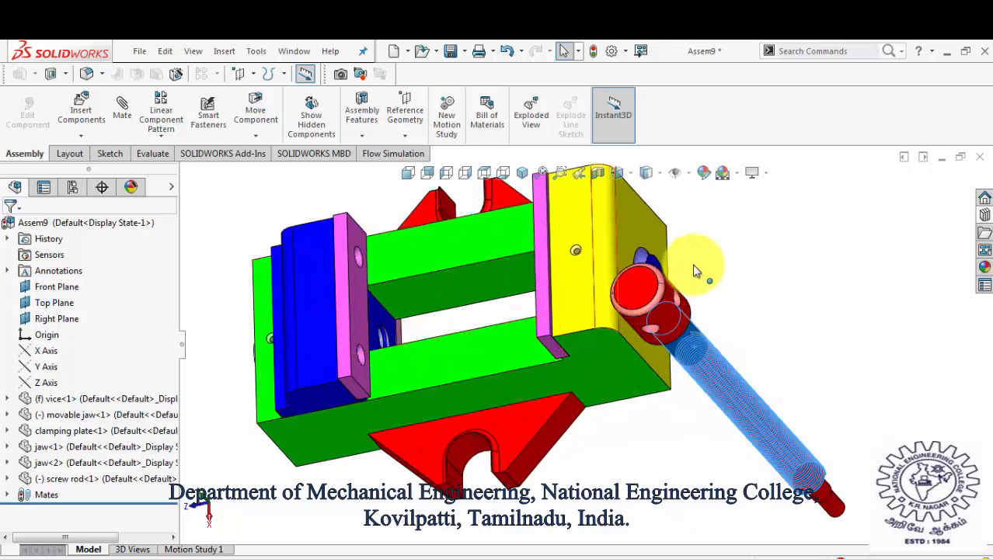
{"action": "scroll", "coordinate": [686, 267], "scroll_direction": "down", "scroll_amount": 2}
{"action": "scroll", "coordinate": [660, 280], "scroll_direction": "down", "scroll_amount": 3}
{"action": "middle_click_drag", "start_coordinate": [616, 328], "coordinate": [608, 348]}
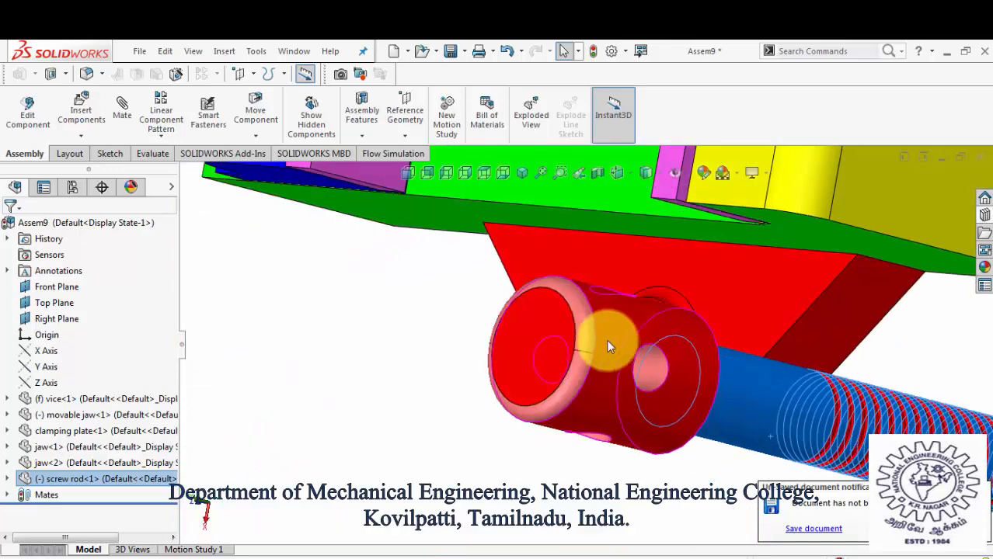
{"action": "scroll", "coordinate": [657, 295], "scroll_direction": "up", "scroll_amount": 4}
{"action": "scroll", "coordinate": [766, 231], "scroll_direction": "down", "scroll_amount": 1}
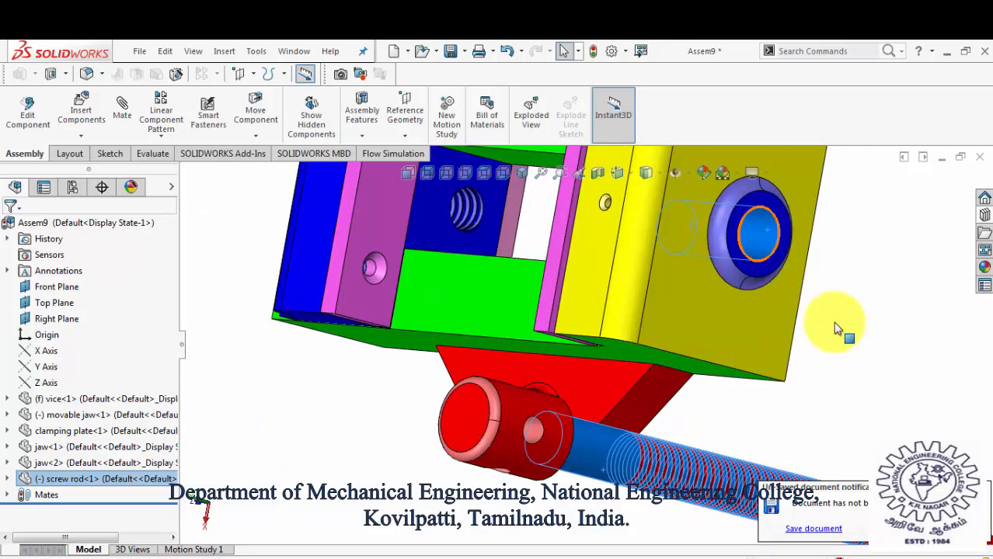
{"action": "left_click", "coordinate": [122, 109]}
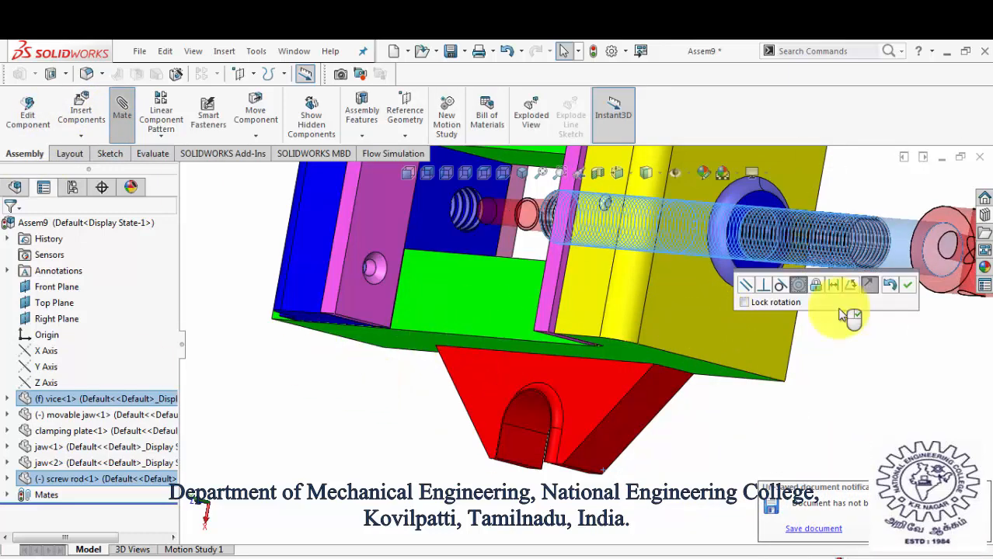
{"action": "scroll", "coordinate": [677, 361], "scroll_direction": "up", "scroll_amount": 1}
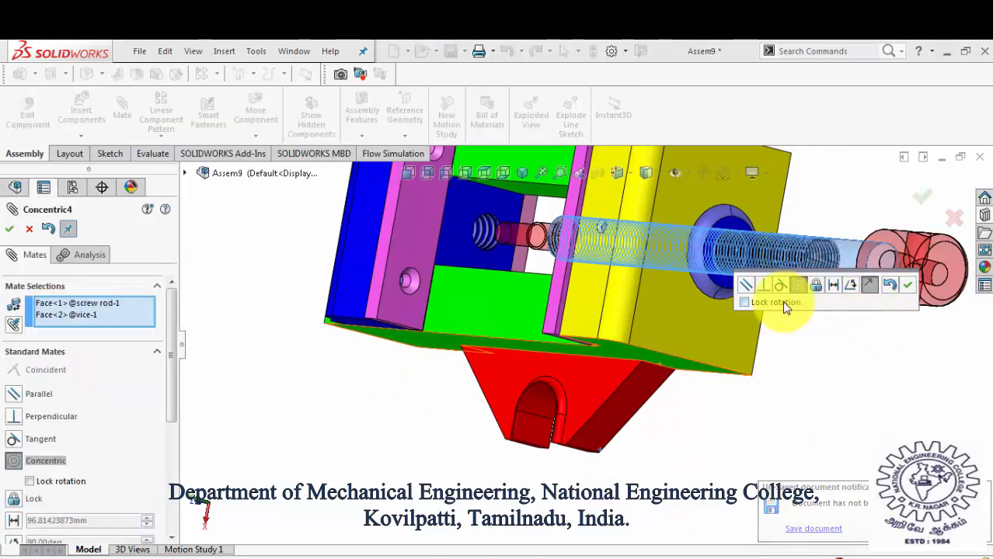
{"action": "left_click", "coordinate": [909, 286]}
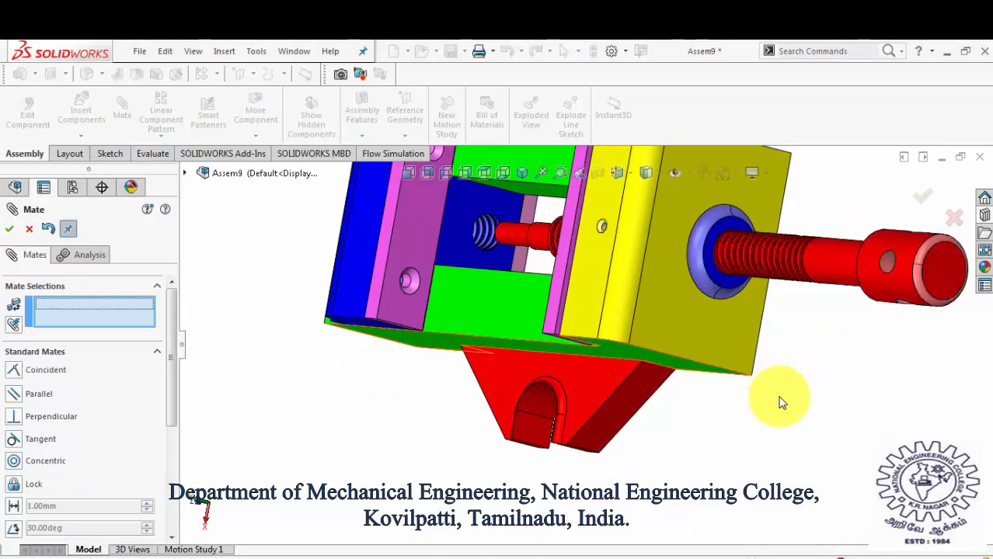
{"action": "scroll", "coordinate": [777, 399], "scroll_direction": "up", "scroll_amount": 3}
{"action": "middle_click_drag", "start_coordinate": [826, 316], "coordinate": [731, 344]}
{"action": "scroll", "coordinate": [779, 309], "scroll_direction": "down", "scroll_amount": 3}
{"action": "middle_click_drag", "start_coordinate": [779, 309], "coordinate": [741, 340]}
{"action": "scroll", "coordinate": [738, 349], "scroll_direction": "down", "scroll_amount": 3}
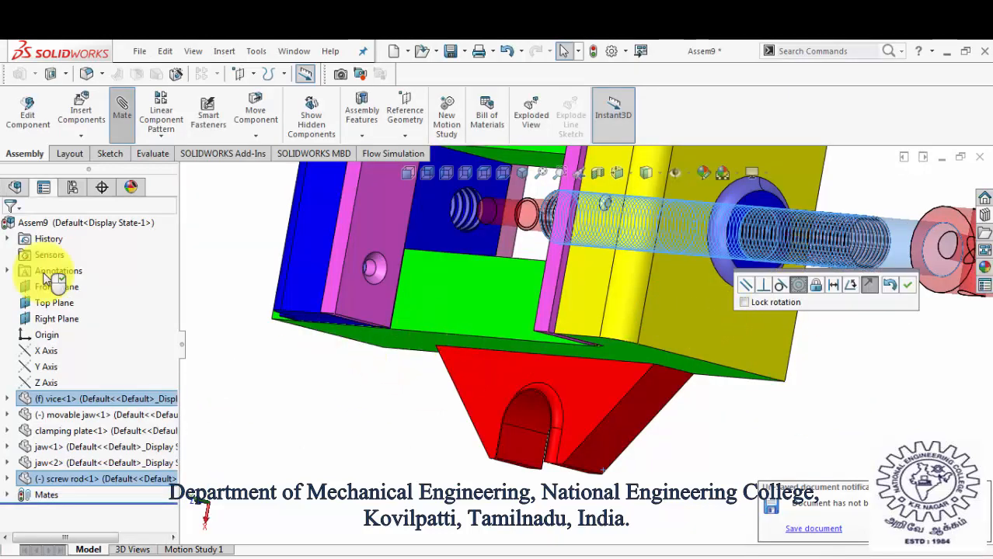
{"action": "scroll", "coordinate": [876, 325], "scroll_direction": "up", "scroll_amount": 1}
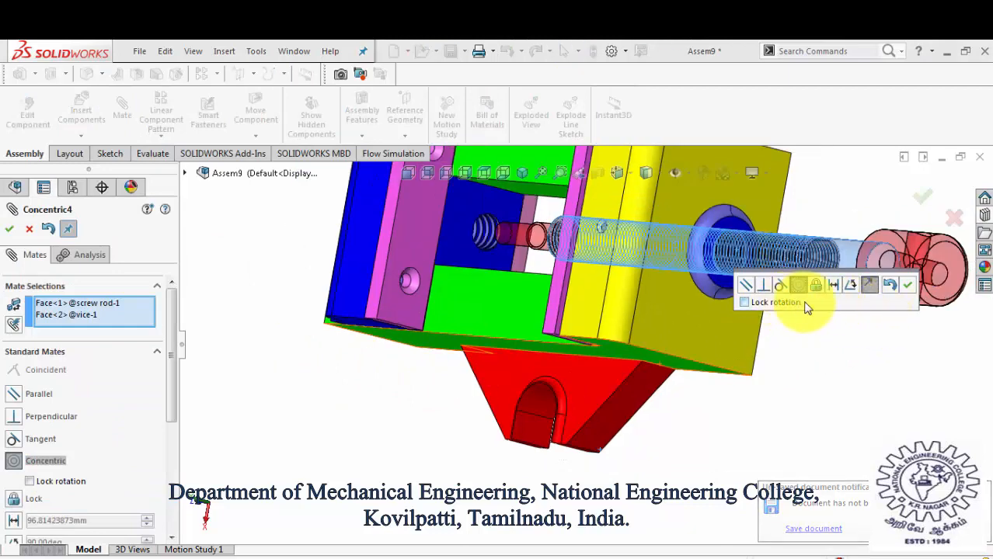
{"action": "left_click", "coordinate": [905, 287]}
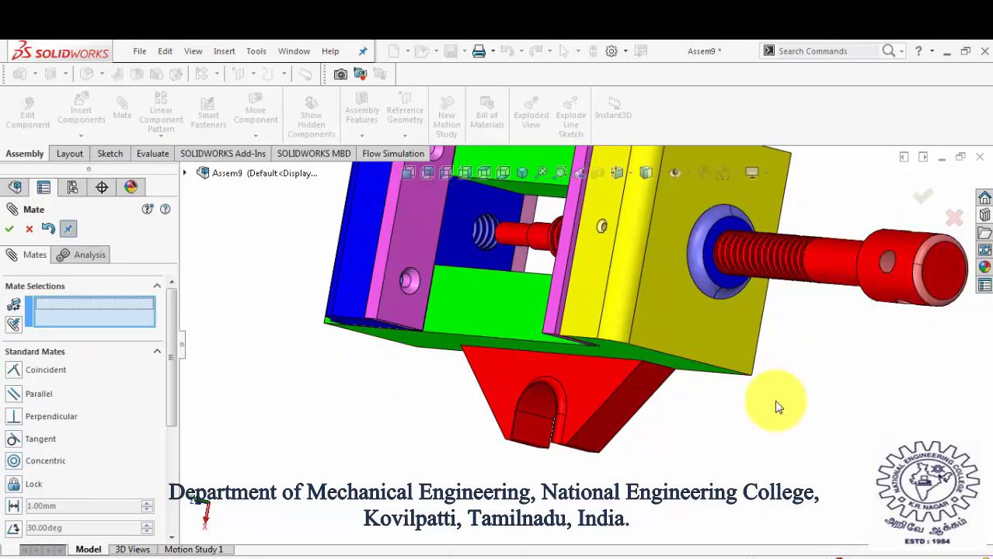
- Set up a Screw mechanical mate defined by distance per revolution, with a value of 6 mm
{"action": "scroll", "coordinate": [749, 405], "scroll_direction": "up", "scroll_amount": 2}
{"action": "middle_click_drag", "start_coordinate": [786, 389], "coordinate": [731, 337]}
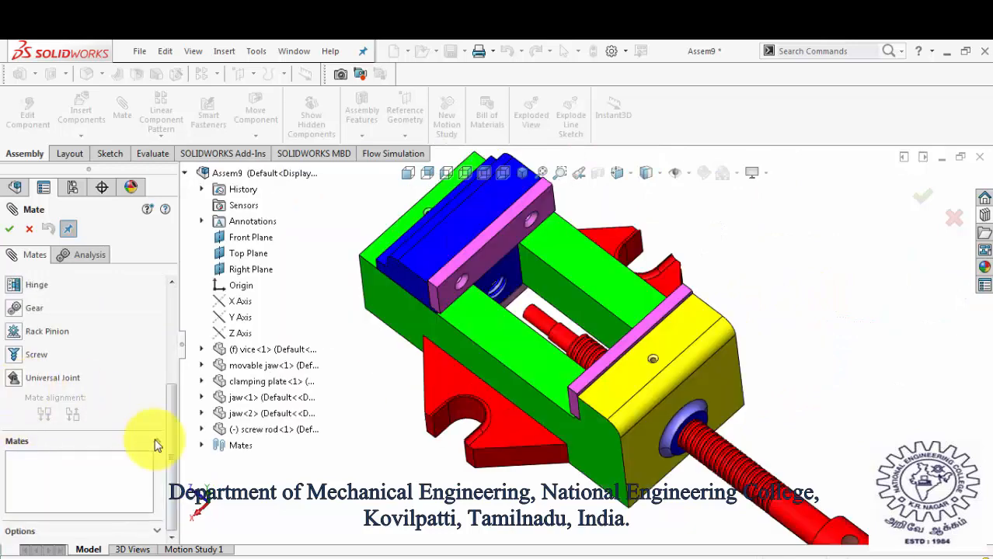
{"action": "left_click", "coordinate": [14, 355]}
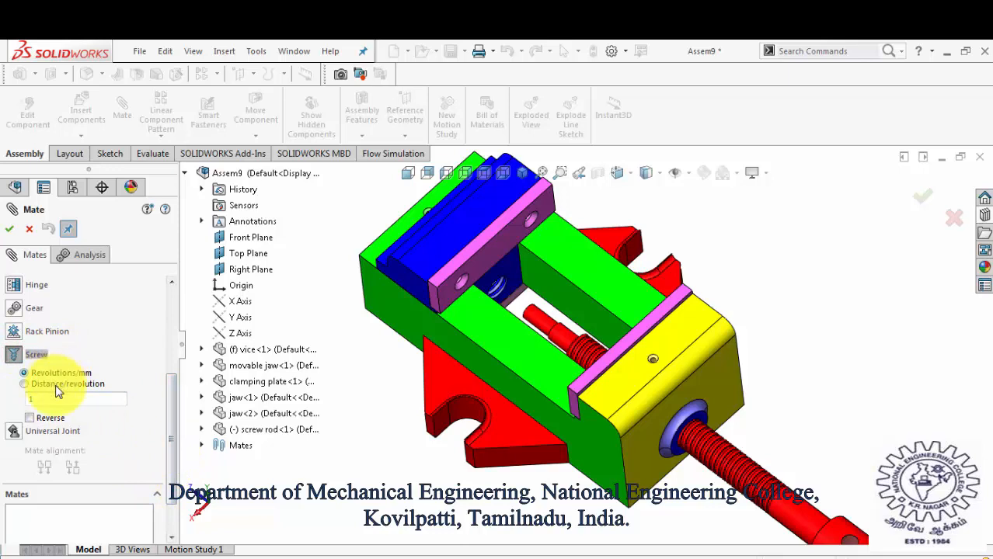
{"action": "left_click", "coordinate": [71, 401]}
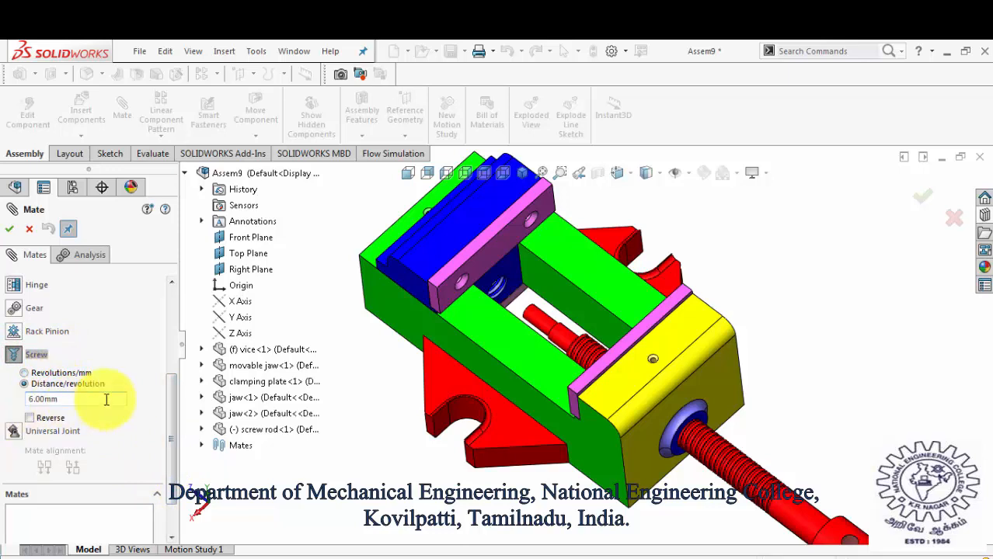
{"action": "left_click_drag", "start_coordinate": [172, 400], "coordinate": [172, 328]}
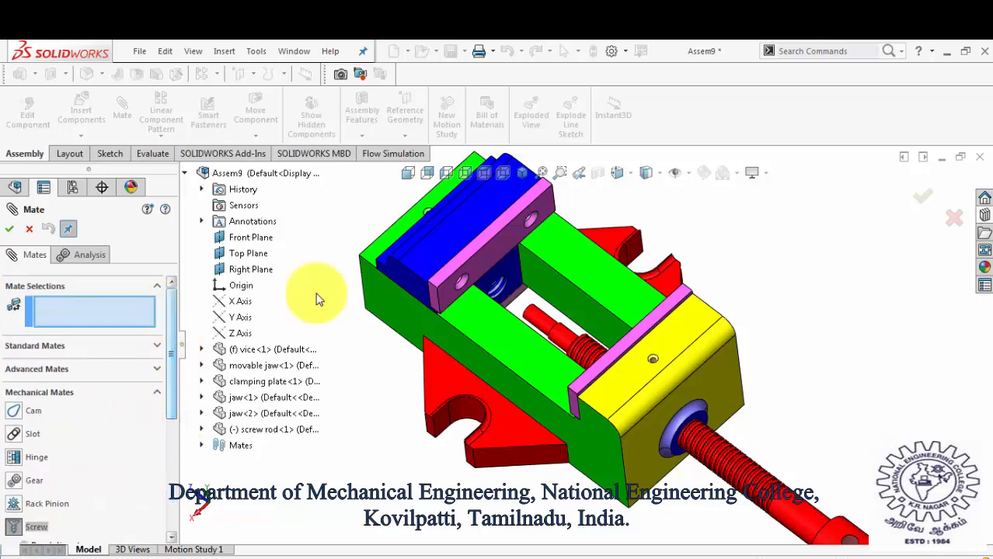
- Apply the screw mate between the movable jaw's threaded bore and the screw rod's thread, and finish mating
{"action": "scroll", "coordinate": [565, 368], "scroll_direction": "down", "scroll_amount": 4}
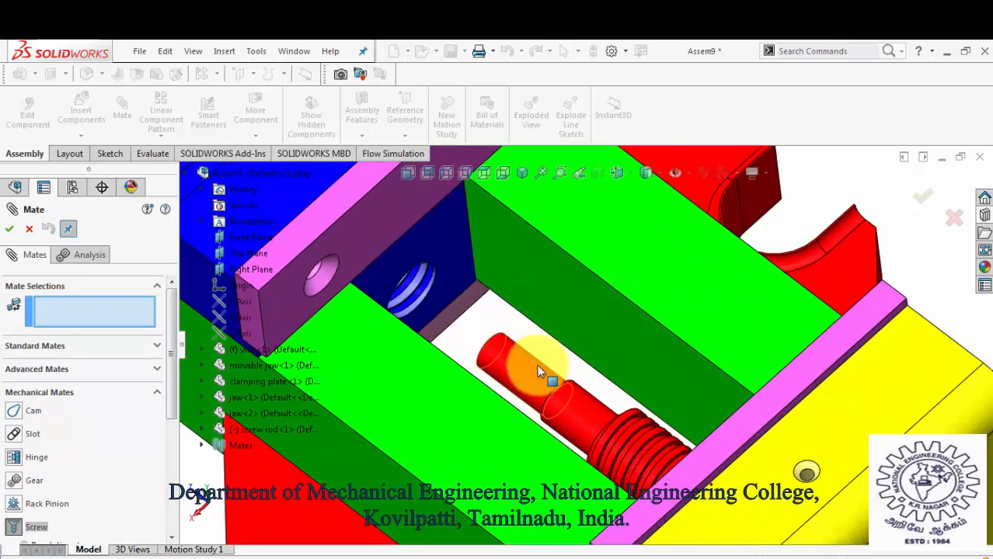
{"action": "scroll", "coordinate": [537, 364], "scroll_direction": "down", "scroll_amount": 5}
{"action": "scroll", "coordinate": [399, 270], "scroll_direction": "down", "scroll_amount": 3}
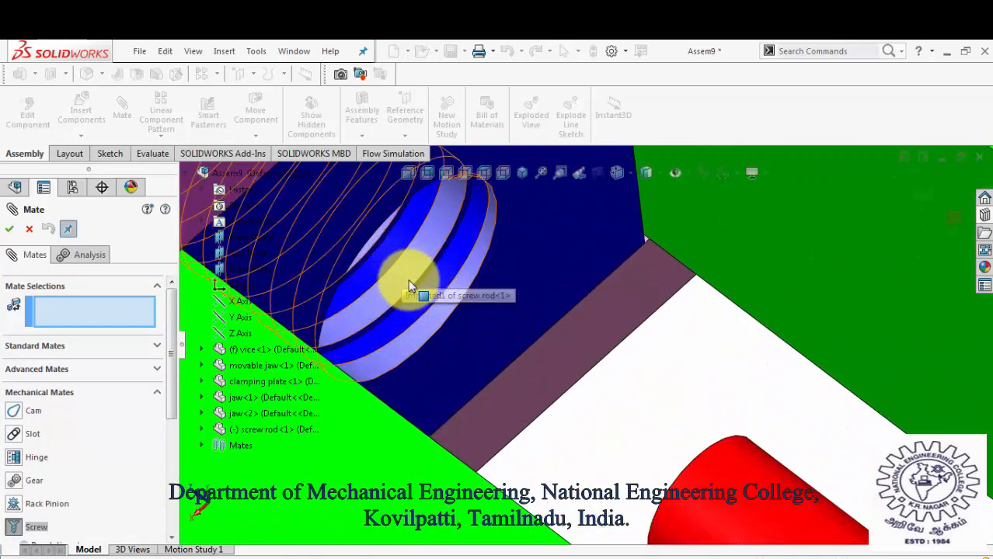
{"action": "left_click", "coordinate": [409, 284]}
{"action": "scroll", "coordinate": [518, 337], "scroll_direction": "up", "scroll_amount": 8}
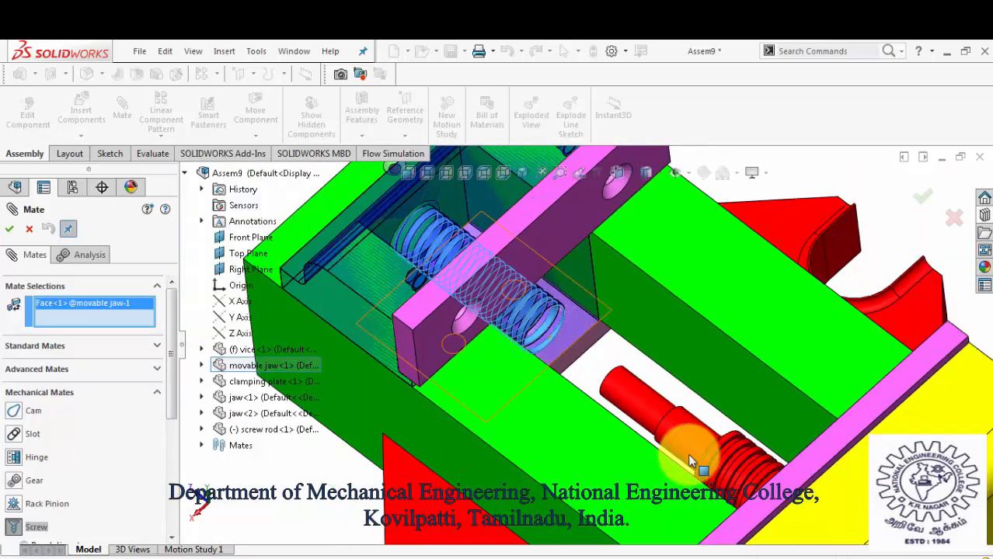
{"action": "scroll", "coordinate": [660, 424], "scroll_direction": "down", "scroll_amount": 5}
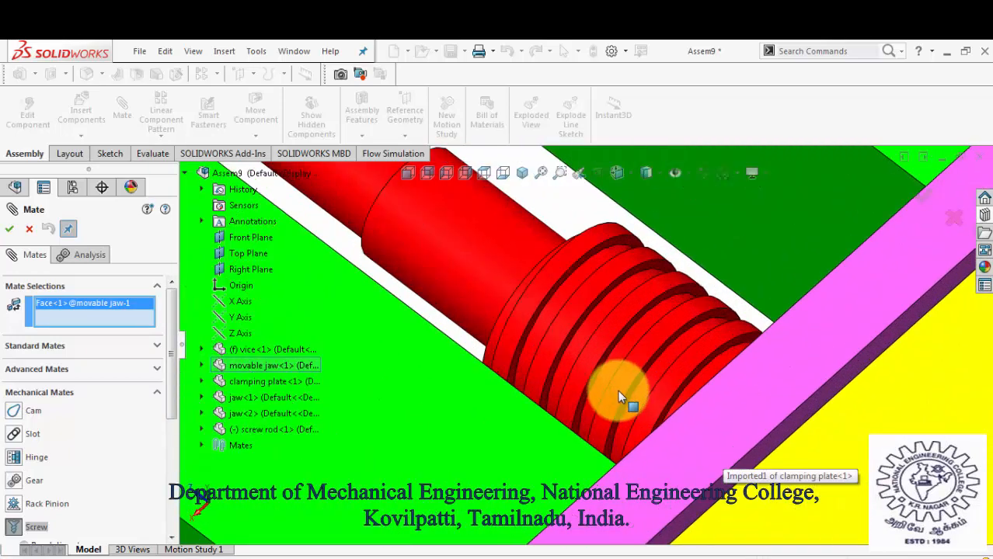
{"action": "left_click", "coordinate": [617, 389]}
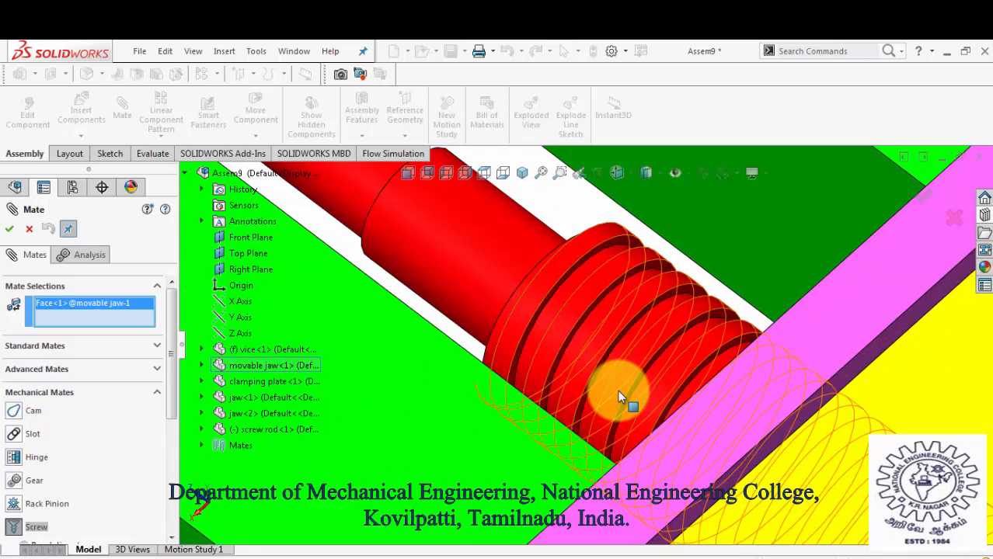
{"action": "left_click", "coordinate": [664, 356]}
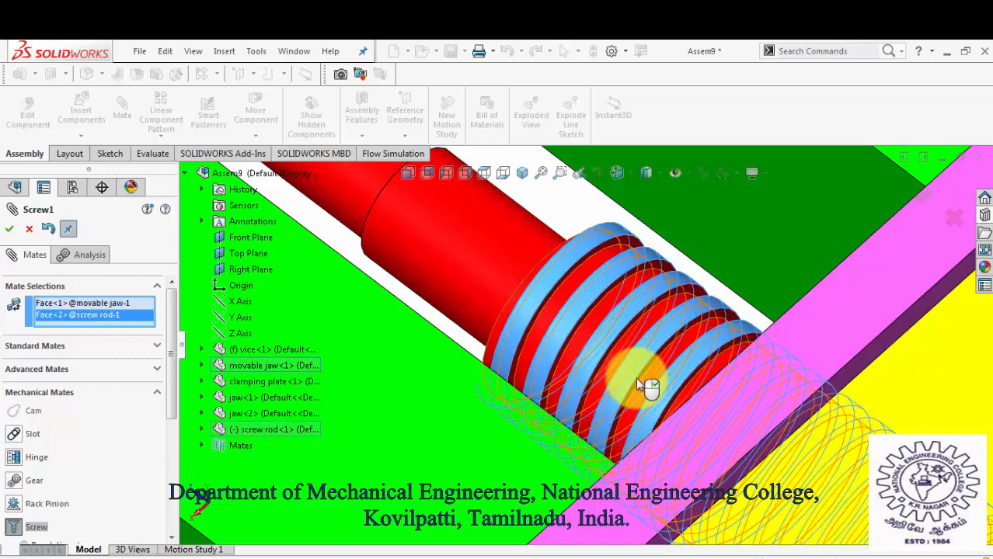
{"action": "scroll", "coordinate": [636, 377], "scroll_direction": "up", "scroll_amount": 8}
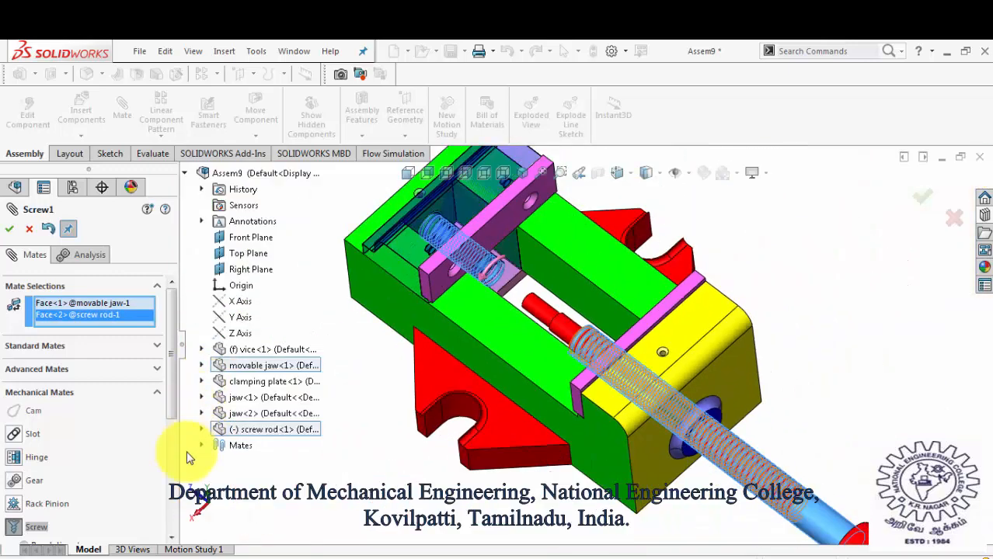
{"action": "scroll", "coordinate": [159, 474], "scroll_direction": "down", "scroll_amount": 5}
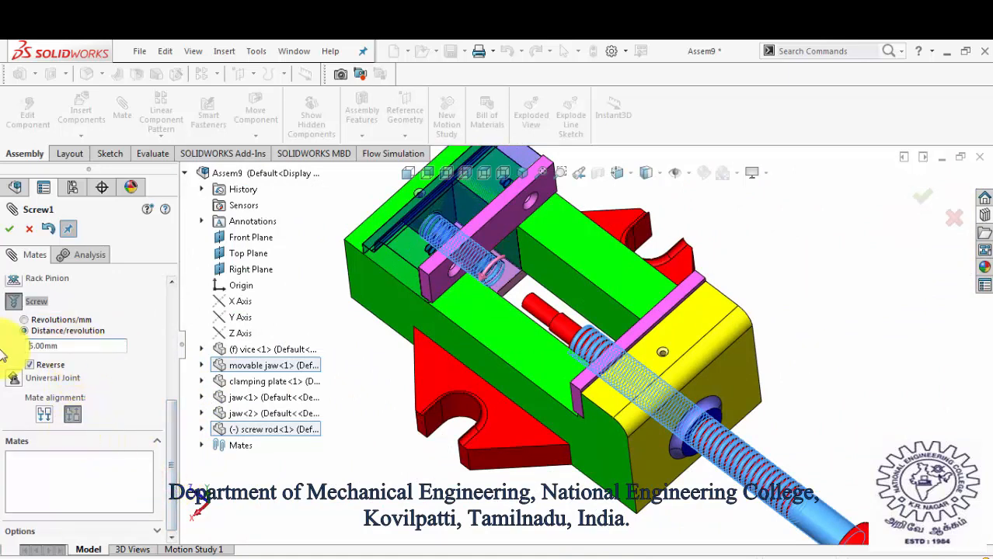
{"action": "left_click", "coordinate": [10, 231]}
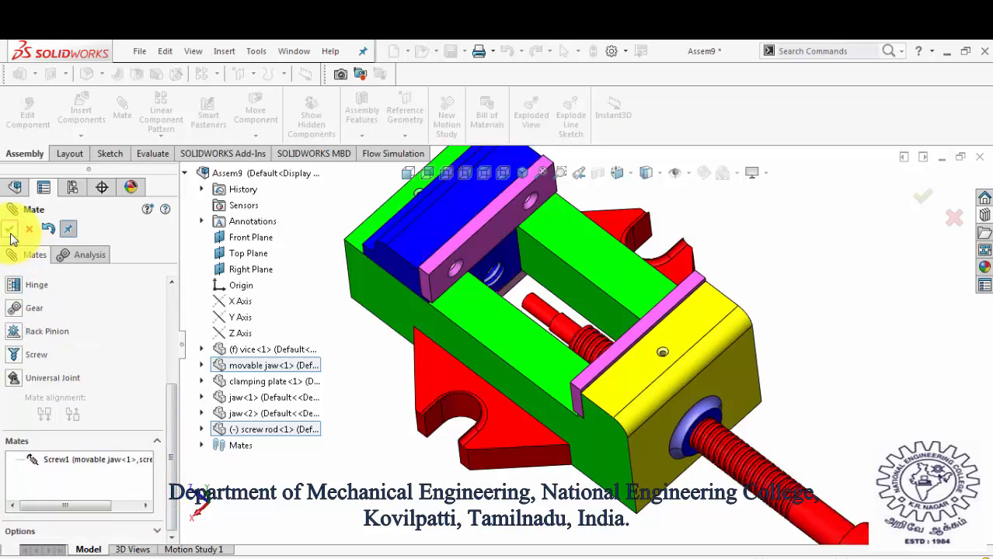
{"action": "left_click", "coordinate": [10, 233]}
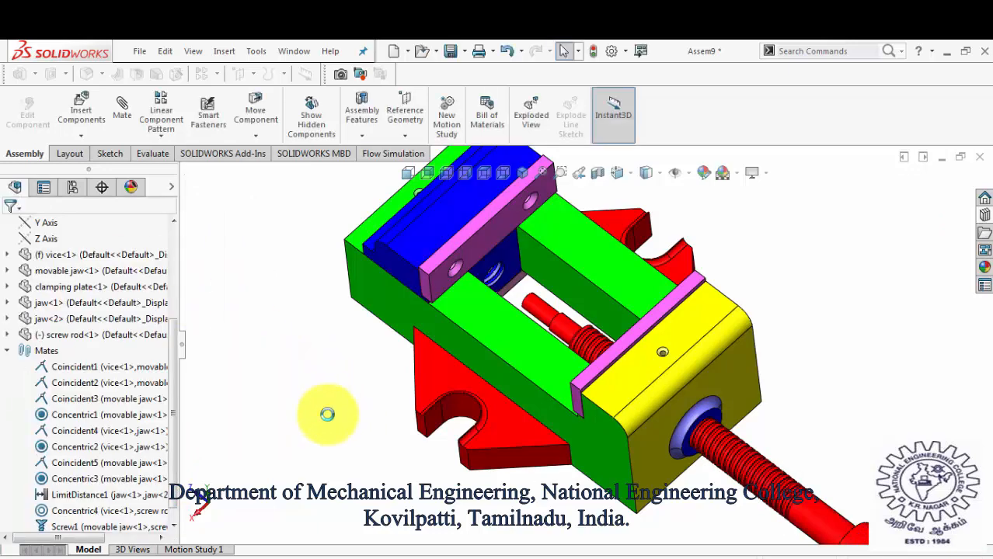
{"action": "scroll", "coordinate": [327, 415], "scroll_direction": "up", "scroll_amount": 2}
{"action": "left_click", "coordinate": [8, 353]}
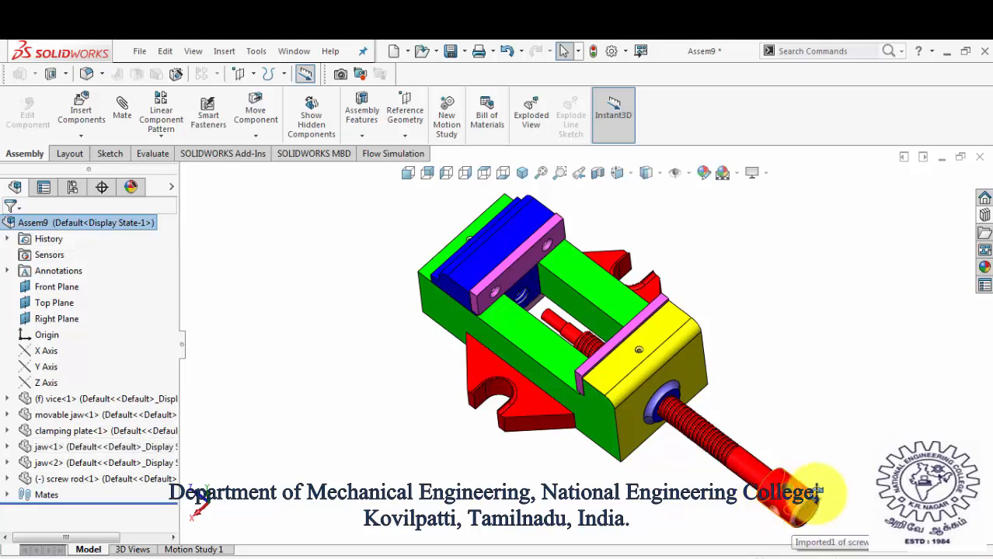
{"action": "middle_click_drag", "start_coordinate": [816, 498], "coordinate": [789, 483]}
{"action": "scroll", "coordinate": [744, 499], "scroll_direction": "down", "scroll_amount": 5}
{"action": "scroll", "coordinate": [676, 460], "scroll_direction": "down", "scroll_amount": 2}
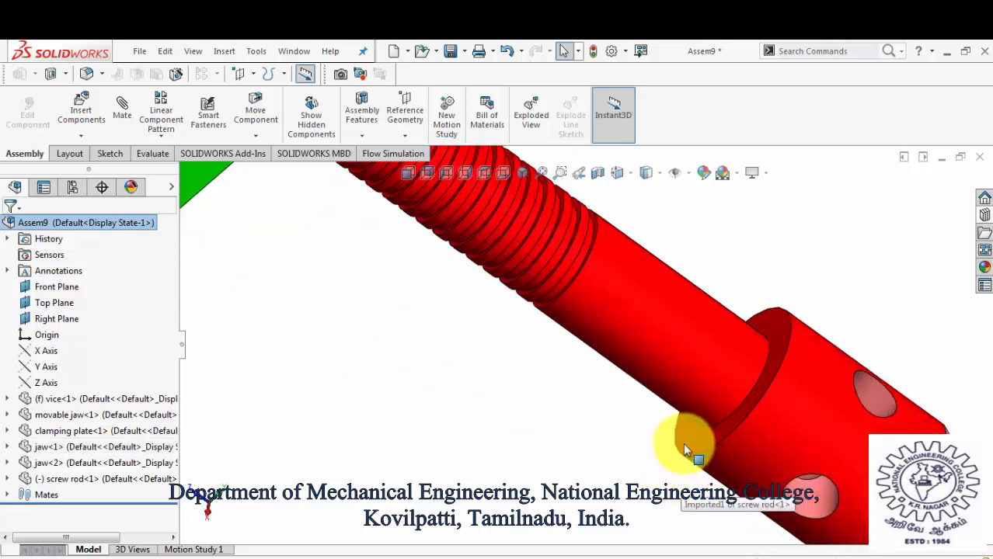
{"action": "left_click", "coordinate": [690, 468]}
{"action": "scroll", "coordinate": [610, 477], "scroll_direction": "up", "scroll_amount": 3}
{"action": "middle_click_drag", "start_coordinate": [610, 478], "coordinate": [445, 229]}
{"action": "scroll", "coordinate": [479, 250], "scroll_direction": "down", "scroll_amount": 3}
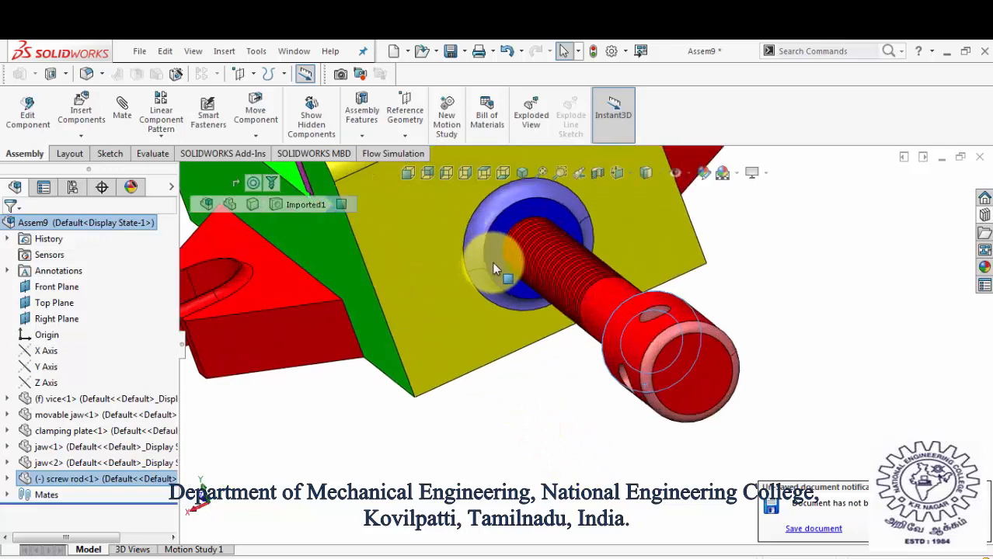
- Add a coincident mate between the recessed ring face around the vice's bore and the shoulder face of the screw rod's head
{"action": "left_click", "coordinate": [493, 264]}
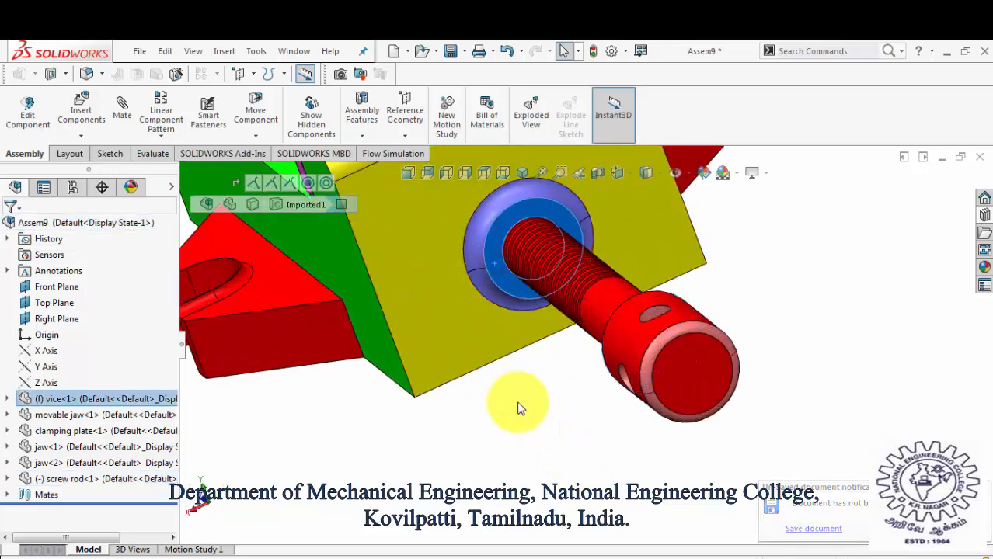
{"action": "middle_click_drag", "start_coordinate": [519, 405], "coordinate": [727, 395]}
{"action": "middle_click_drag", "start_coordinate": [774, 417], "coordinate": [785, 378]}
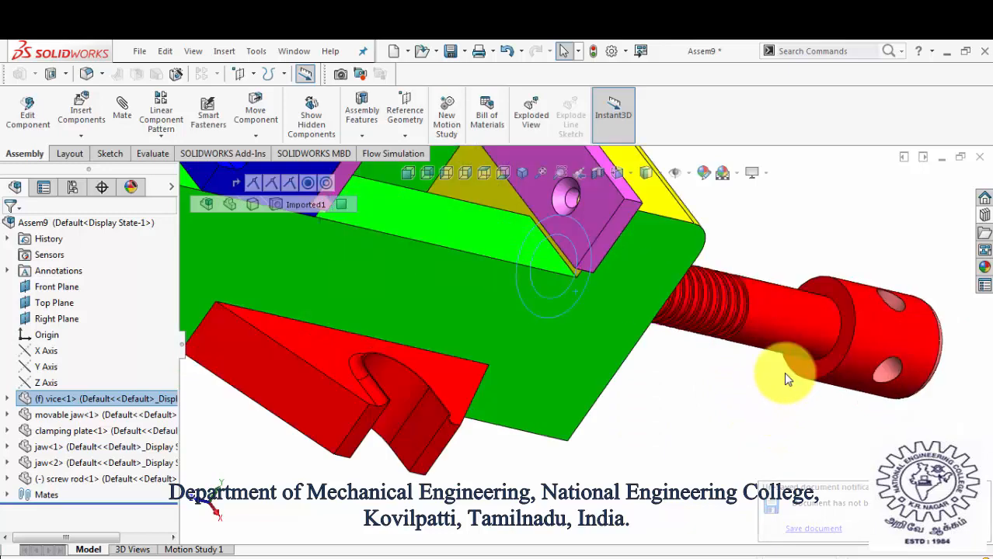
{"action": "left_click", "coordinate": [798, 367], "text": "ctrl"}
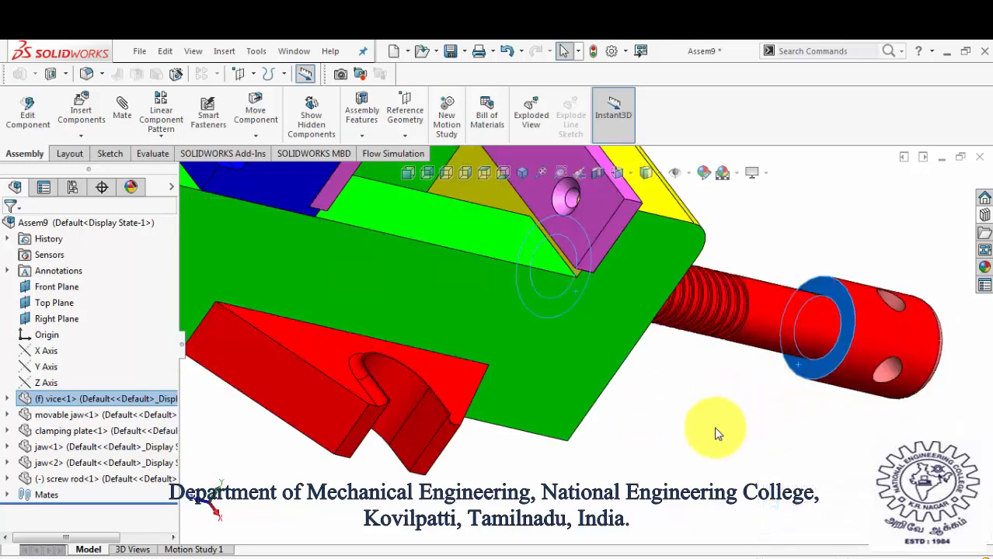
{"action": "scroll", "coordinate": [715, 431], "scroll_direction": "up", "scroll_amount": 3}
{"action": "middle_click_drag", "start_coordinate": [634, 397], "coordinate": [595, 394]}
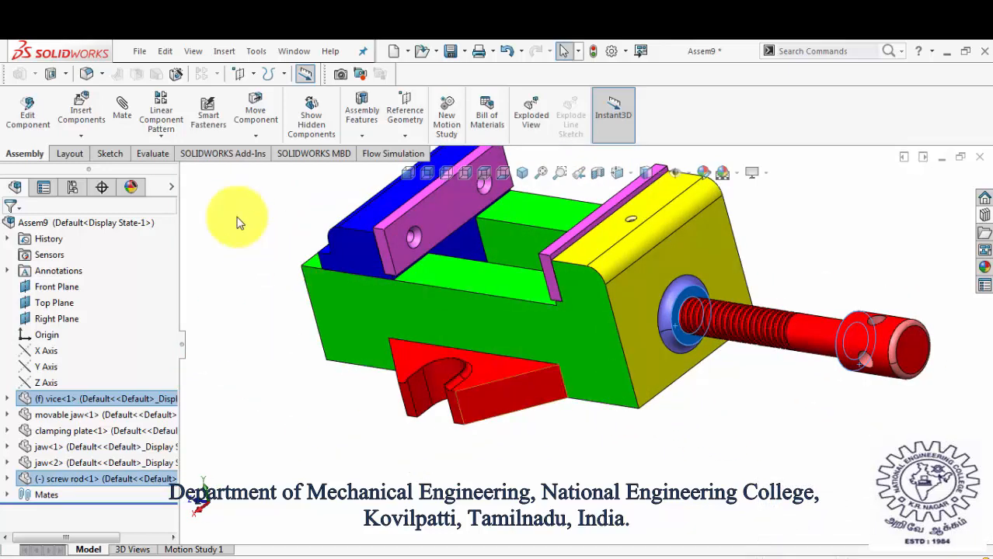
{"action": "left_click", "coordinate": [122, 114]}
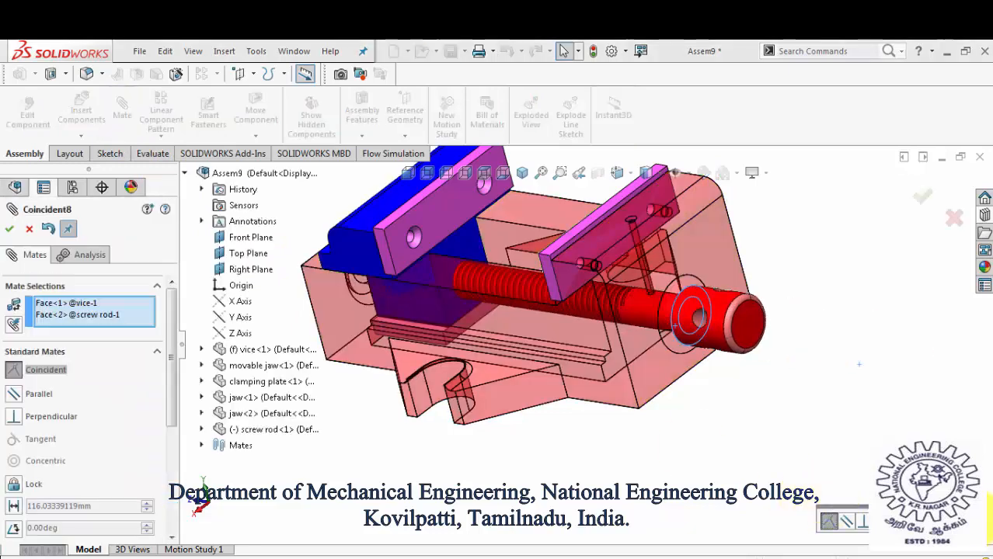
{"action": "left_click", "coordinate": [990, 521]}
- Finish mating and turn the screw rod by its head to slide the movable jaw along the vice
{"action": "scroll", "coordinate": [745, 312], "scroll_direction": "down", "scroll_amount": 2}
{"action": "middle_click_drag", "start_coordinate": [707, 374], "coordinate": [731, 401]}
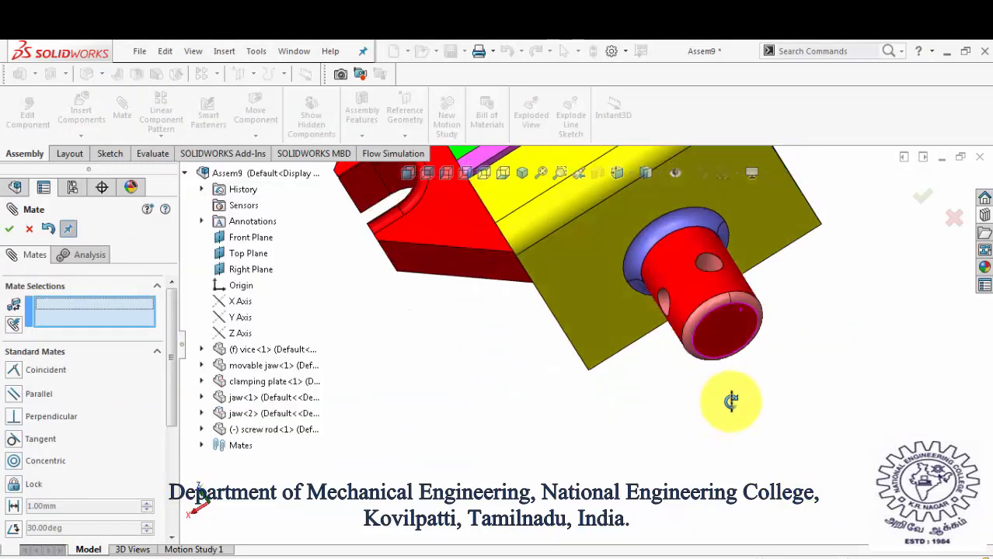
{"action": "scroll", "coordinate": [681, 300], "scroll_direction": "up", "scroll_amount": 6}
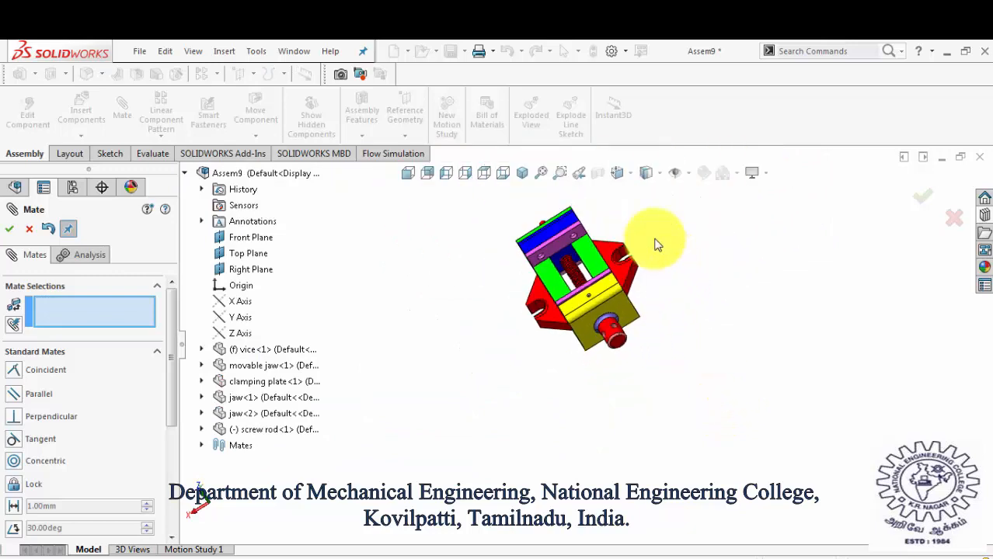
{"action": "key", "text": "ctrl+7"}
{"action": "middle_click_drag", "start_coordinate": [738, 326], "coordinate": [698, 443]}
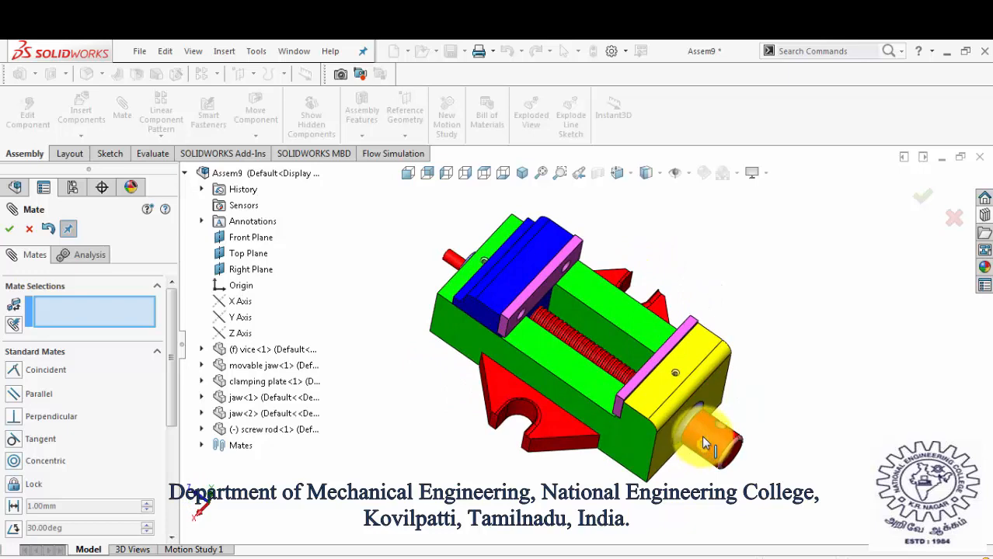
{"action": "left_click", "coordinate": [10, 229]}
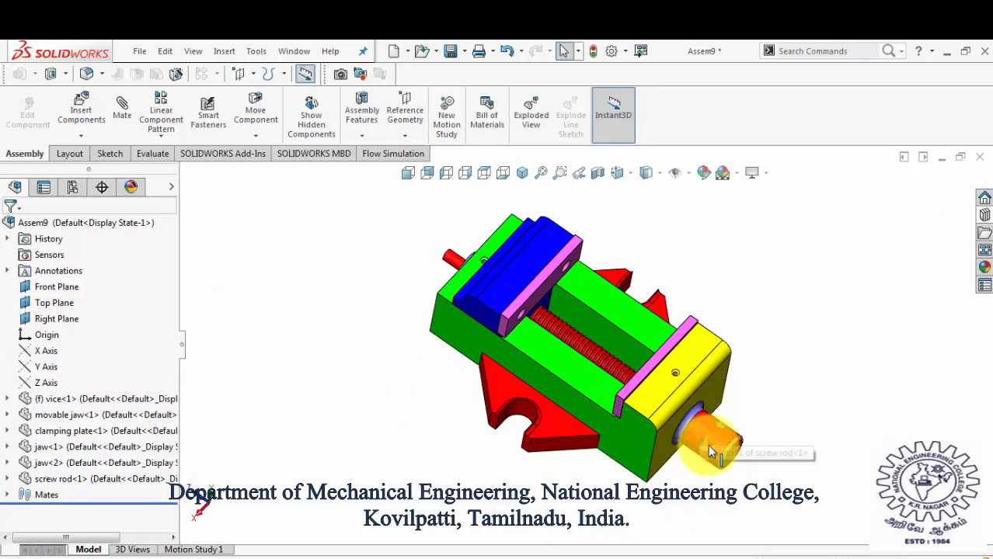
{"action": "mouse_move", "coordinate": [719, 447]}
{"action": "left_mouse_down"}
{"action": "mouse_move", "coordinate": [762, 473]}
{"action": "mouse_move", "coordinate": [813, 358]}
{"action": "mouse_move", "coordinate": [769, 504]}
{"action": "mouse_move", "coordinate": [680, 375]}
{"action": "mouse_move", "coordinate": [831, 441]}
{"action": "mouse_move", "coordinate": [779, 411]}
{"action": "mouse_move", "coordinate": [821, 449]}
{"action": "mouse_move", "coordinate": [811, 419]}
{"action": "left_mouse_up"}
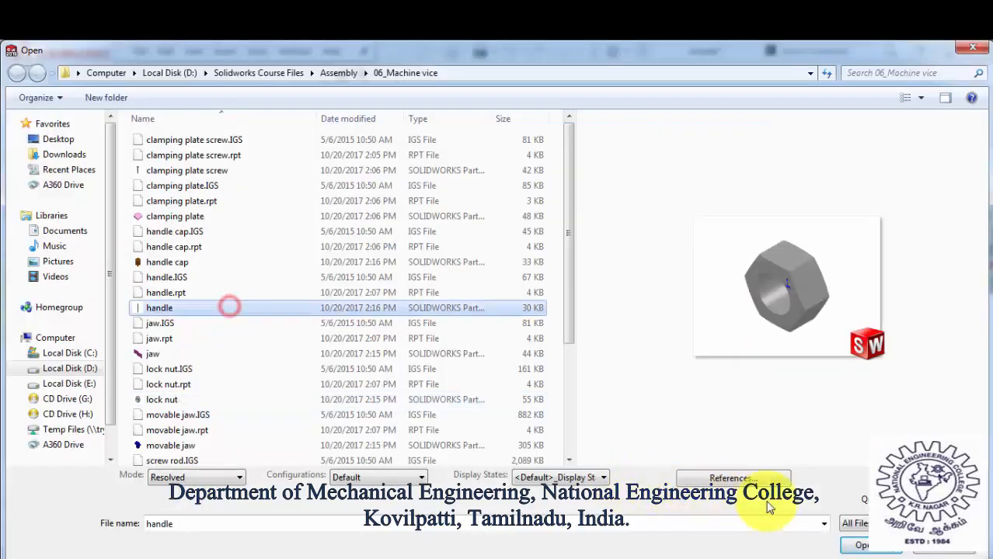
- Insert the handle part from the 06_Machine vice folder and place it in the free space beside the screw rod's head
{"action": "left_click", "coordinate": [845, 544]}
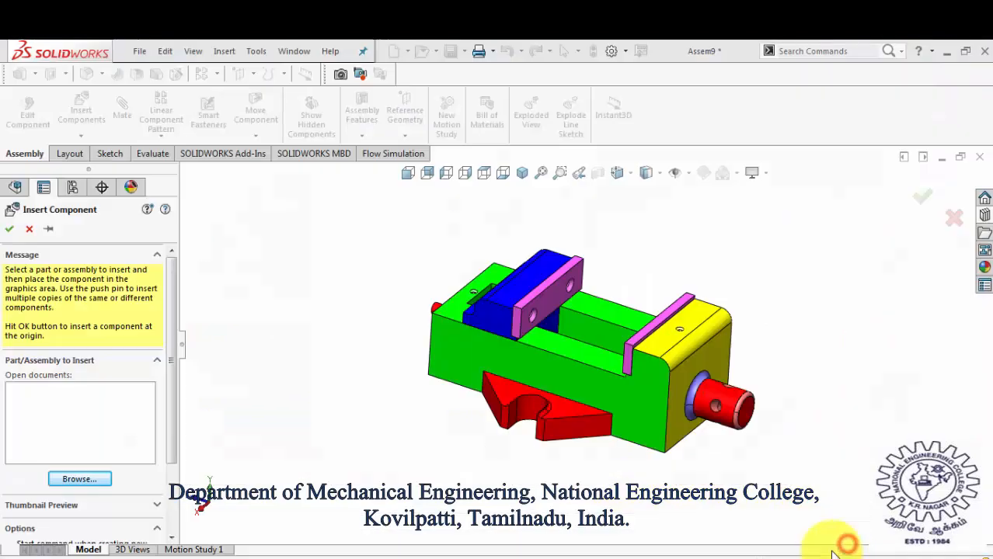
{"action": "left_click", "coordinate": [805, 342]}
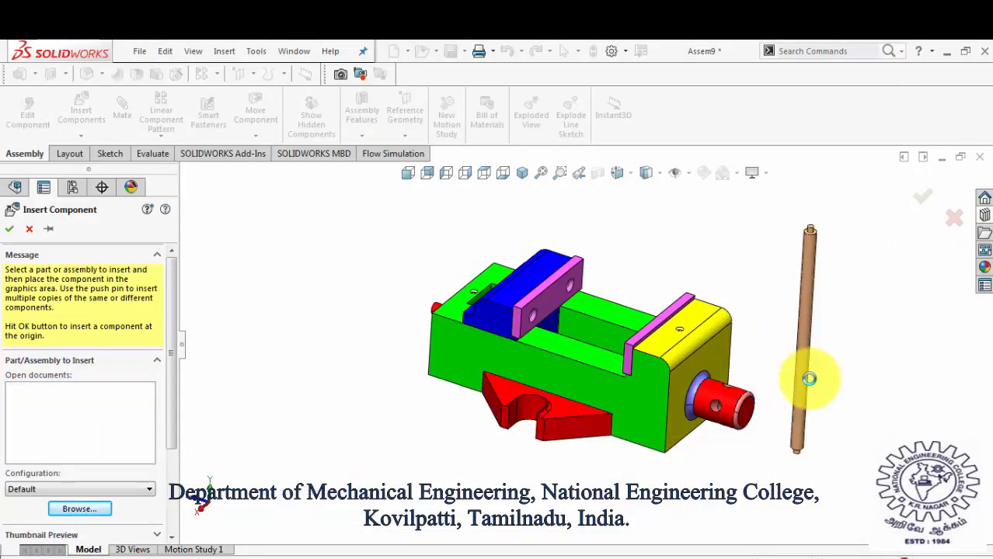
{"action": "scroll", "coordinate": [793, 379], "scroll_direction": "down", "scroll_amount": 2}
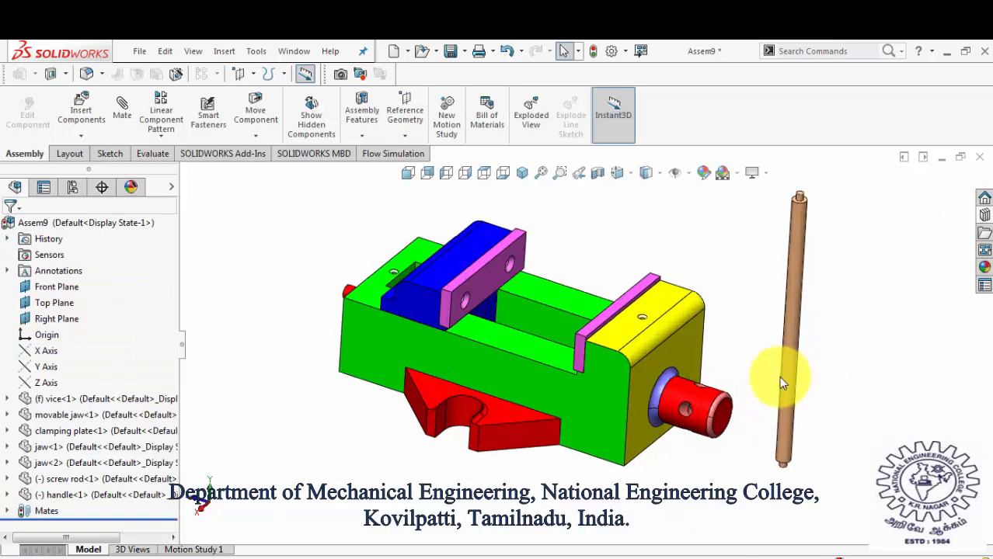
- Add a concentric mate between the handle's cylindrical face and the cross hole in the screw rod's head, with rotation locked
{"action": "left_click", "coordinate": [787, 380]}
{"action": "scroll", "coordinate": [691, 403], "scroll_direction": "down", "scroll_amount": 4}
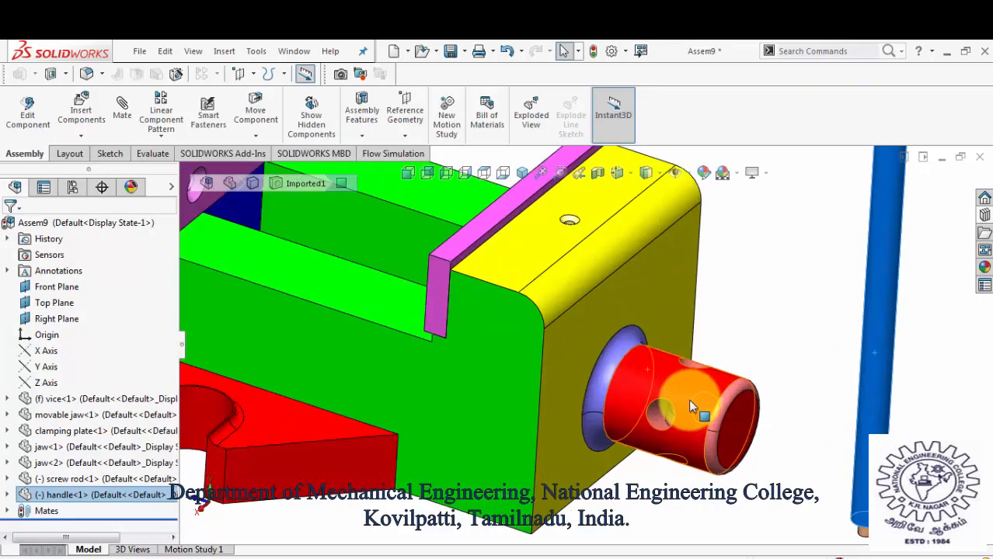
{"action": "scroll", "coordinate": [691, 358], "scroll_direction": "down", "scroll_amount": 3}
{"action": "left_click", "coordinate": [706, 353]}
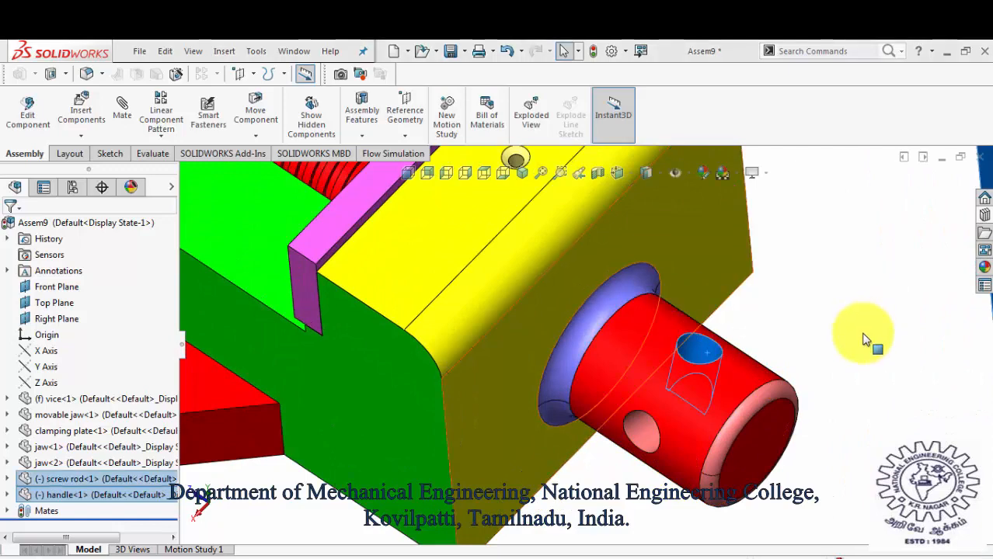
{"action": "scroll", "coordinate": [864, 337], "scroll_direction": "up", "scroll_amount": 3}
{"action": "scroll", "coordinate": [866, 340], "scroll_direction": "up", "scroll_amount": 1}
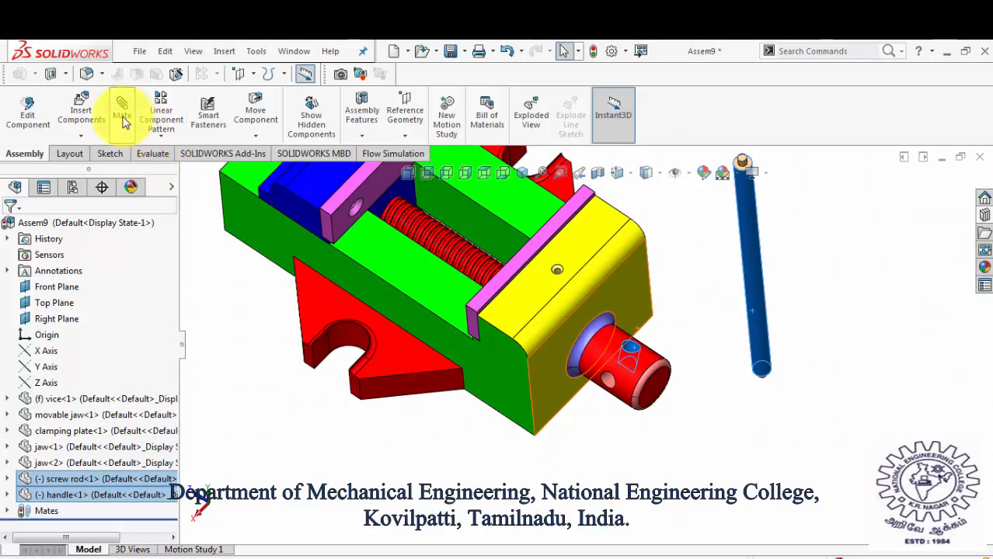
{"action": "left_click", "coordinate": [123, 116]}
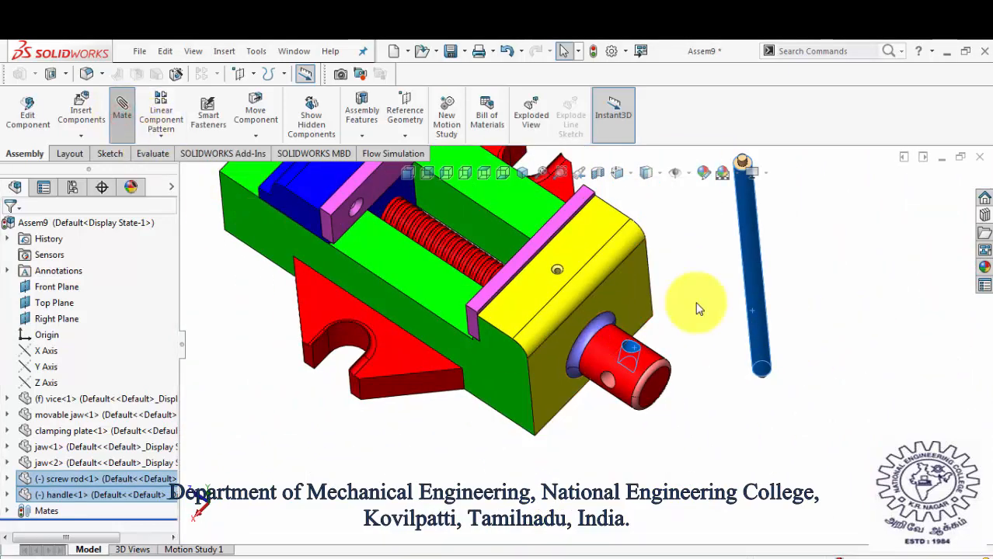
{"action": "left_click", "coordinate": [756, 330]}
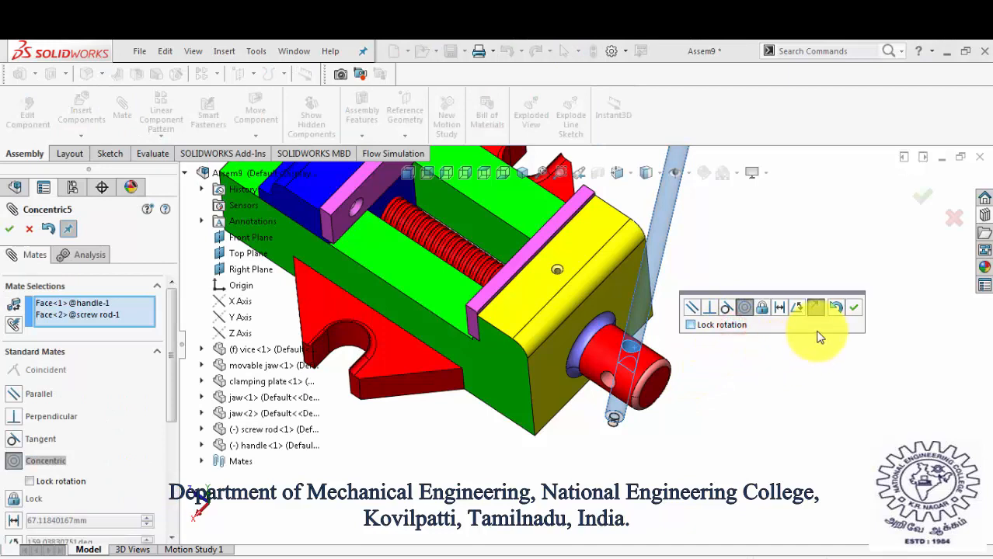
{"action": "left_click", "coordinate": [853, 308]}
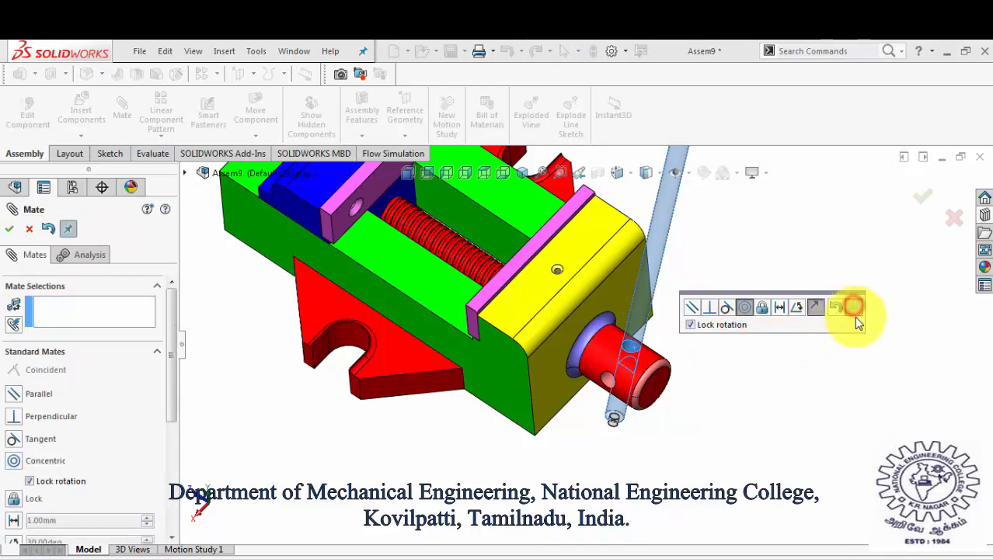
{"action": "scroll", "coordinate": [610, 291], "scroll_direction": "up", "scroll_amount": 3}
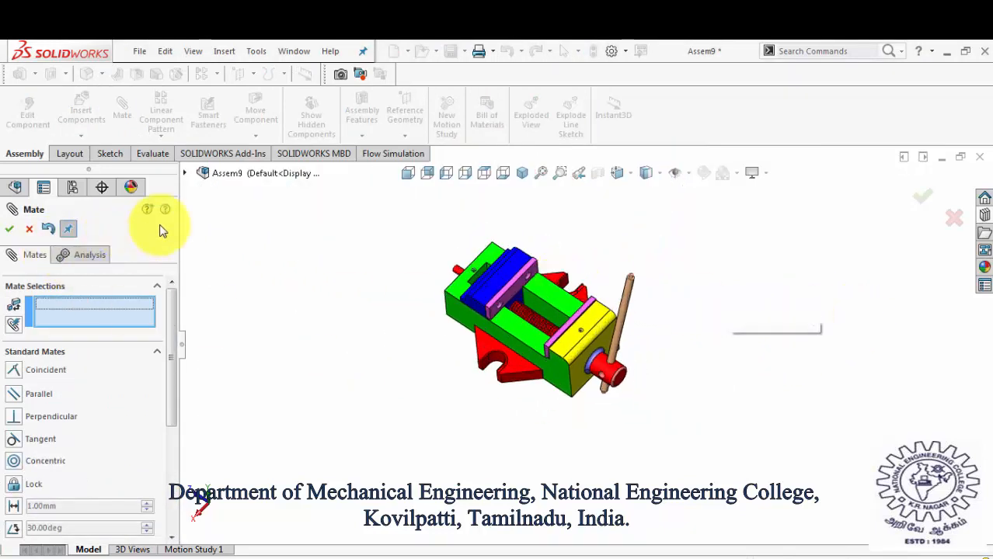
{"action": "left_click", "coordinate": [36, 236]}
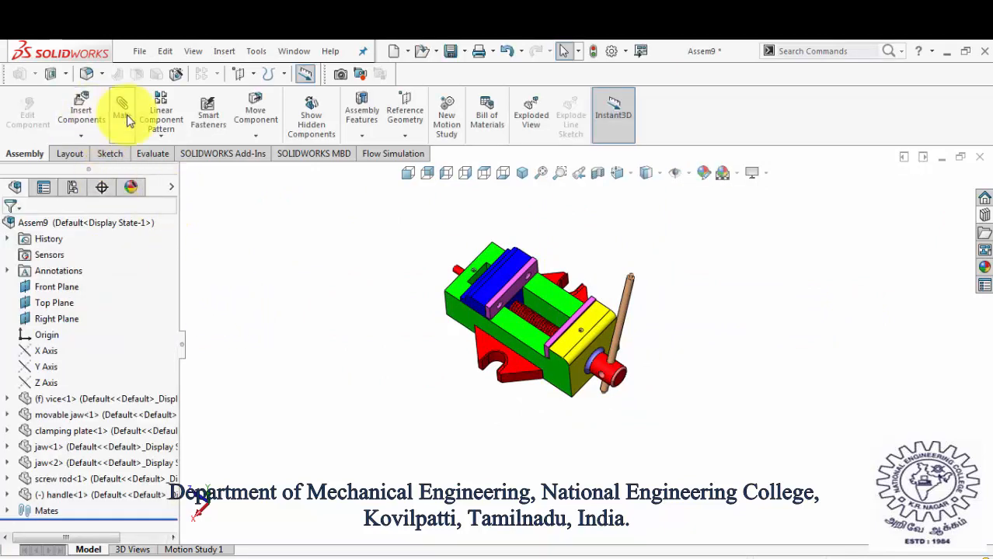
- Start a new mate with the handle component's Top Plane as the first entity
{"action": "left_click", "coordinate": [125, 115]}
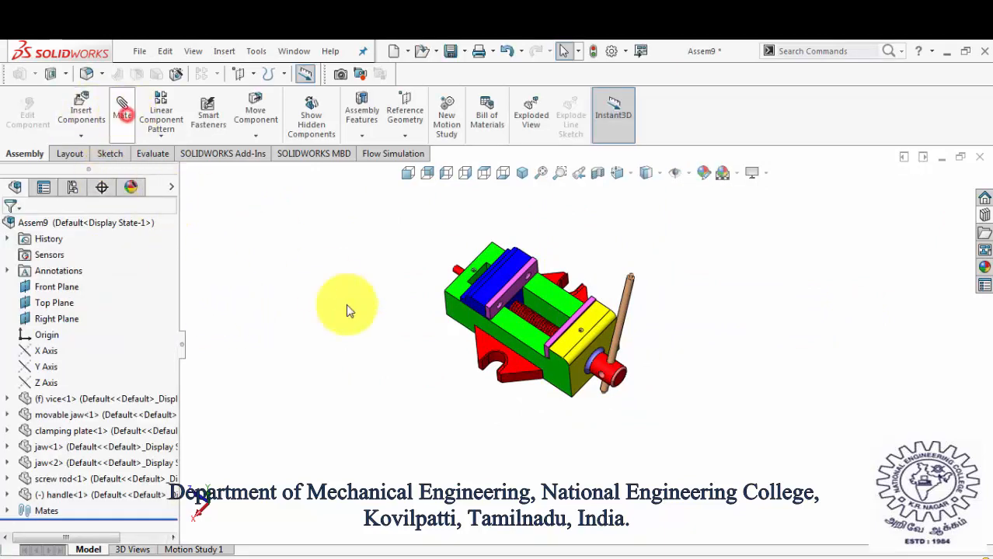
{"action": "left_click", "coordinate": [188, 175]}
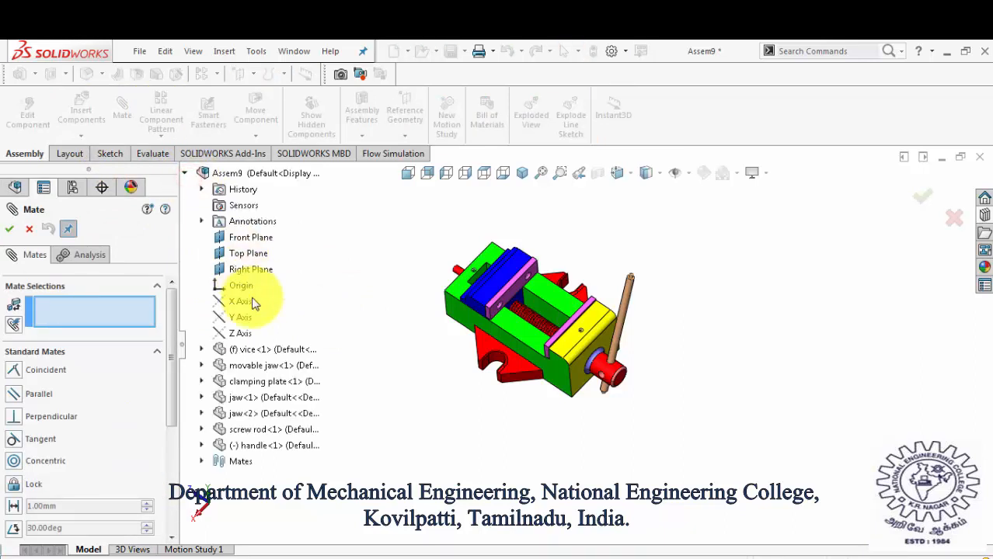
{"action": "left_click", "coordinate": [202, 447]}
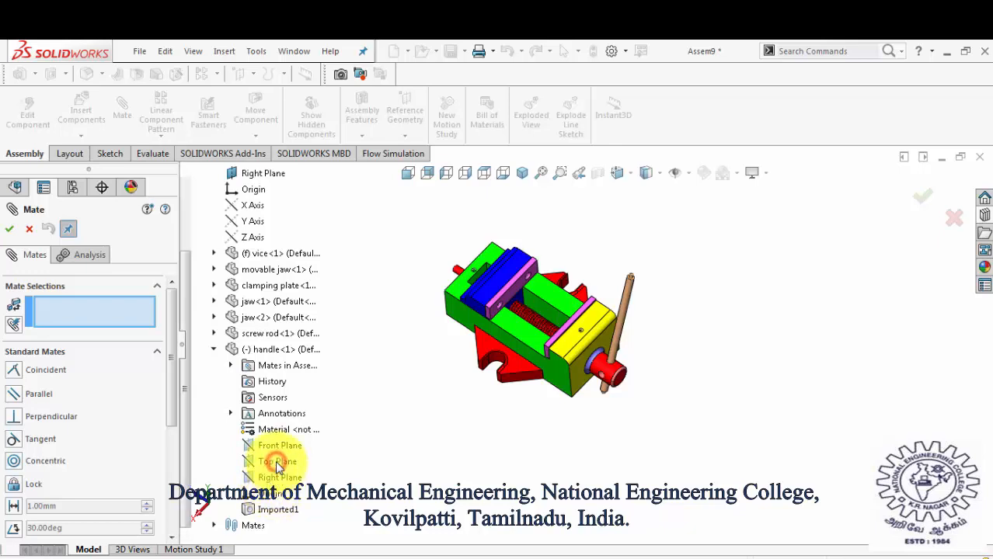
{"action": "left_click", "coordinate": [277, 463]}
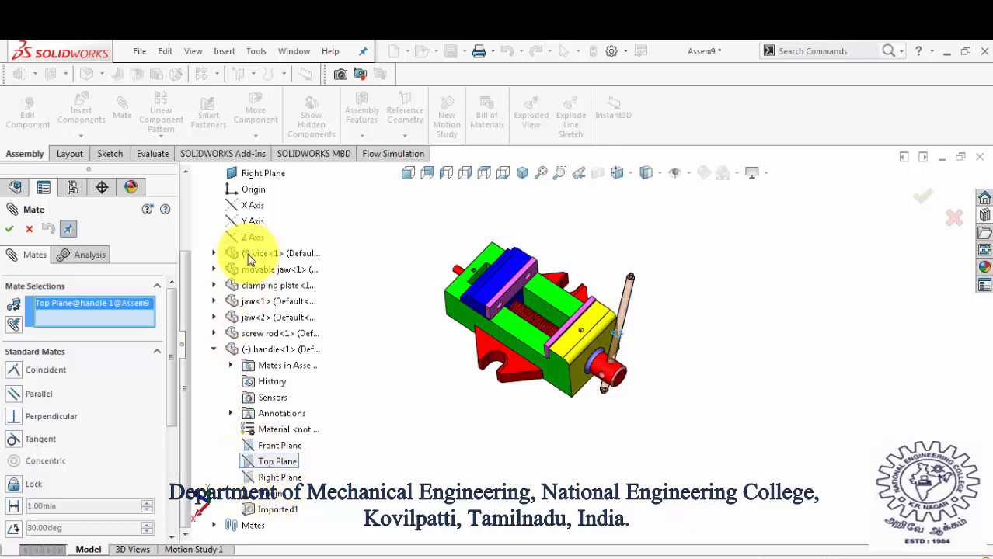
{"action": "scroll", "coordinate": [252, 257], "scroll_direction": "up", "scroll_amount": 3}
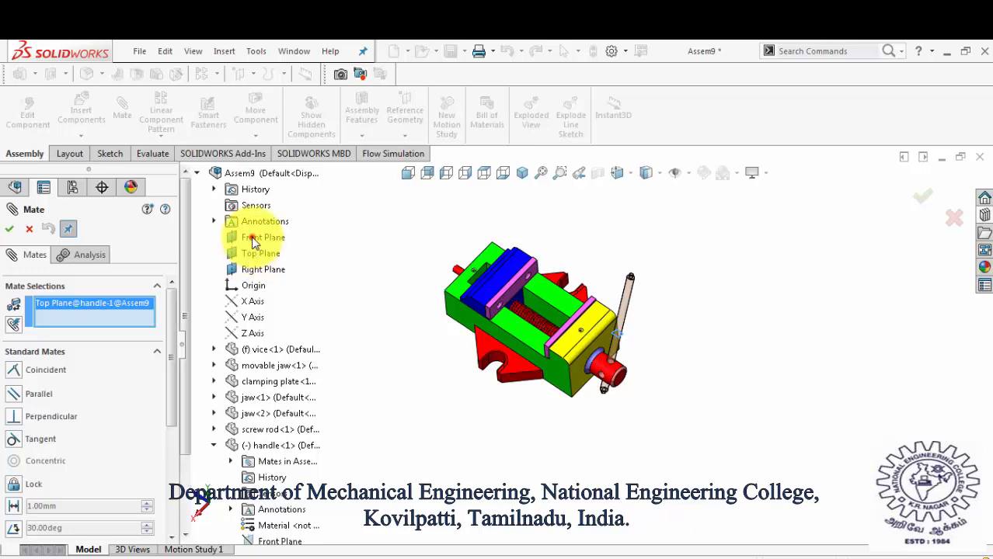
{"action": "left_click", "coordinate": [253, 241]}
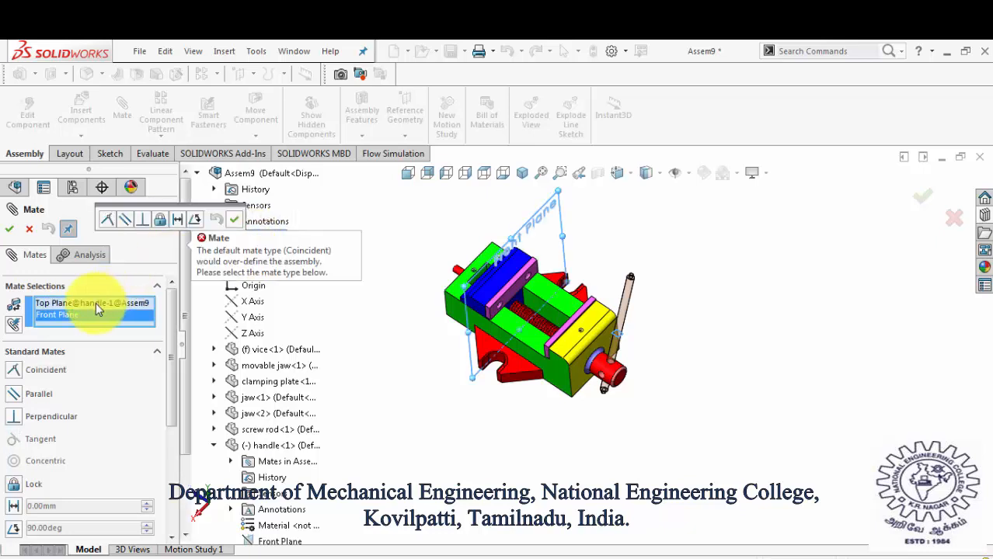
{"action": "right_click", "coordinate": [88, 319]}
{"action": "left_click", "coordinate": [111, 337]}
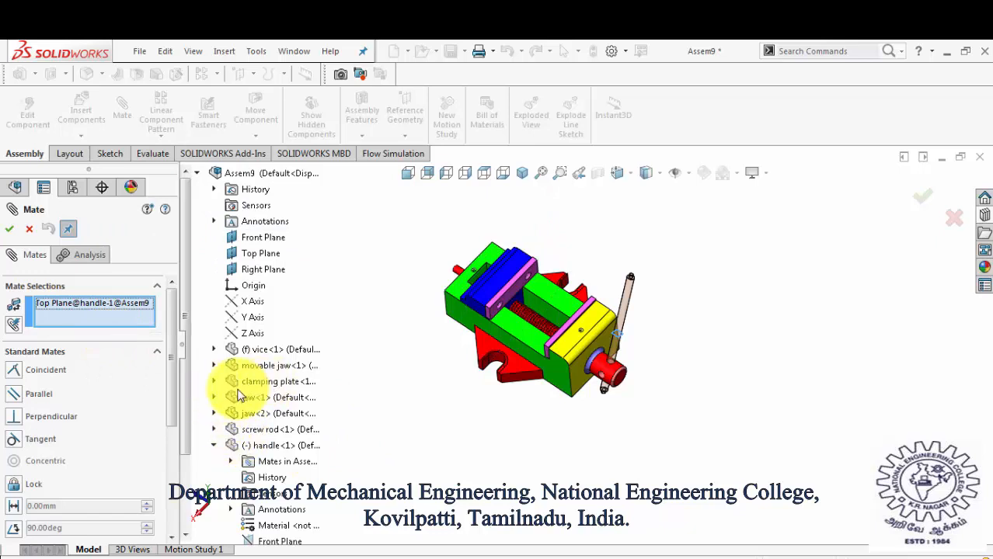
- Add a coincident mate between the handle's Top Plane and the screw rod's Right Plane, and finish mating
{"action": "left_click", "coordinate": [216, 428]}
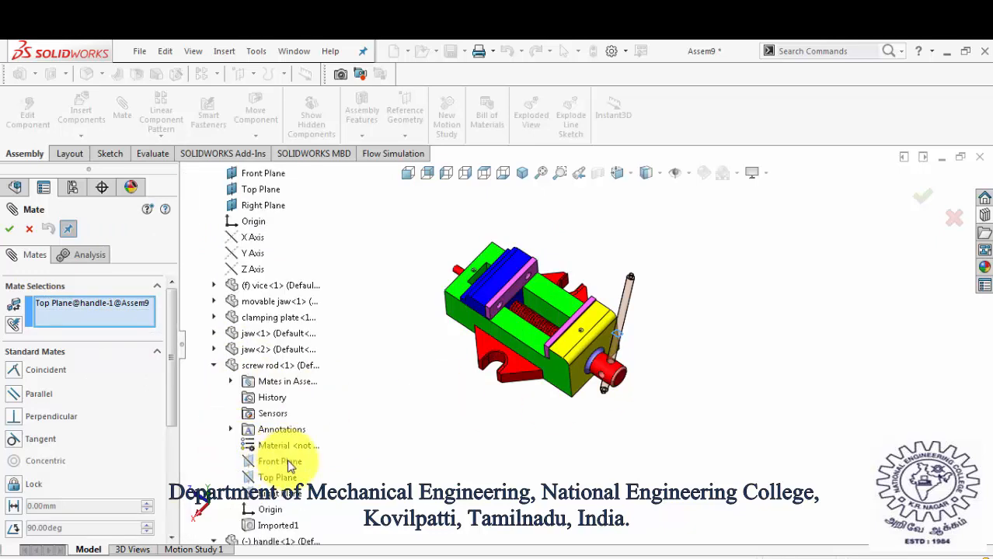
{"action": "left_click", "coordinate": [280, 462]}
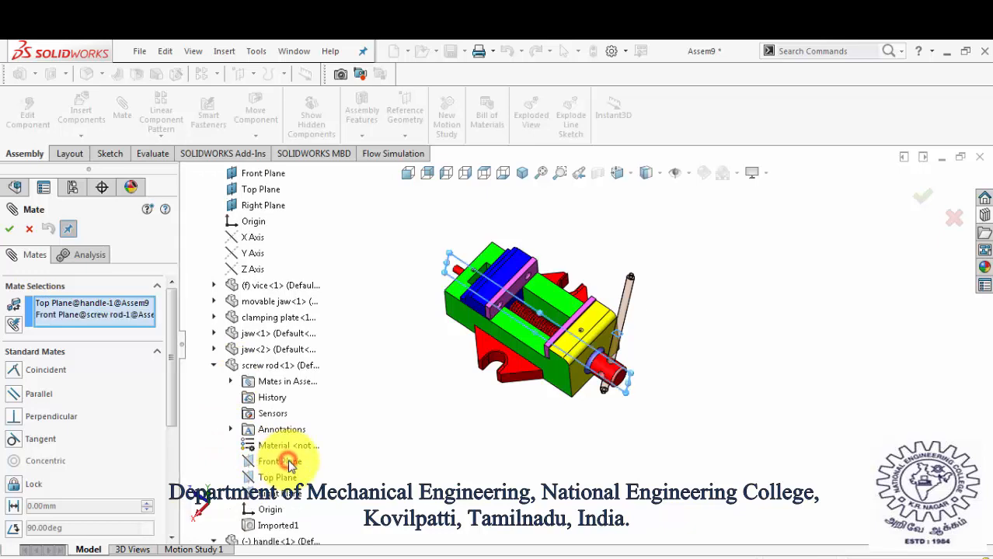
{"action": "right_click", "coordinate": [107, 314]}
{"action": "left_click", "coordinate": [120, 344]}
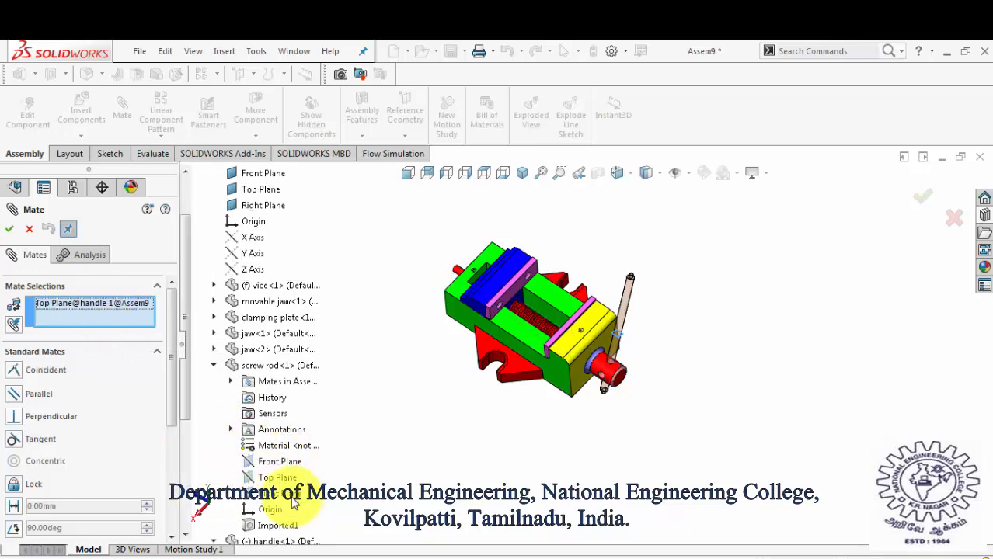
{"action": "left_click", "coordinate": [291, 495]}
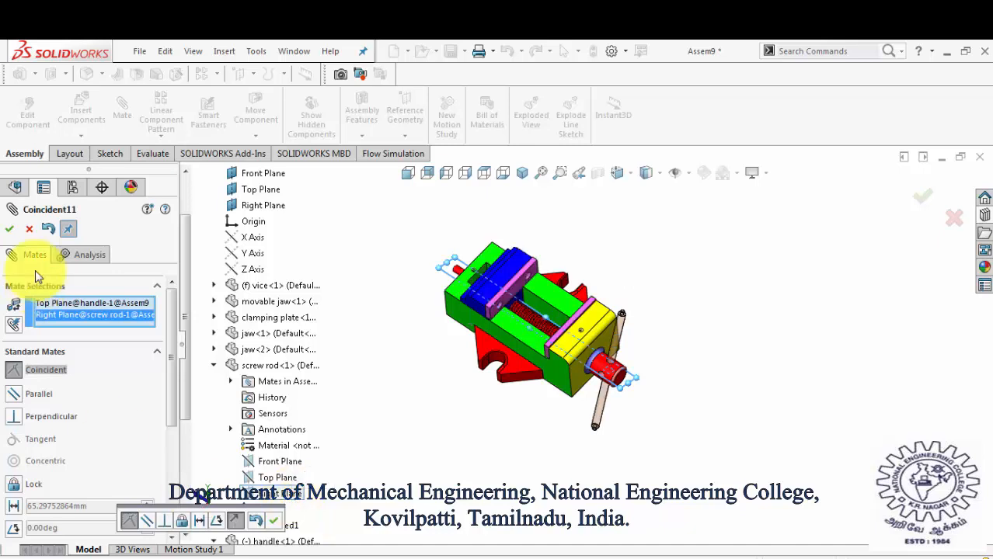
{"action": "left_click", "coordinate": [11, 229]}
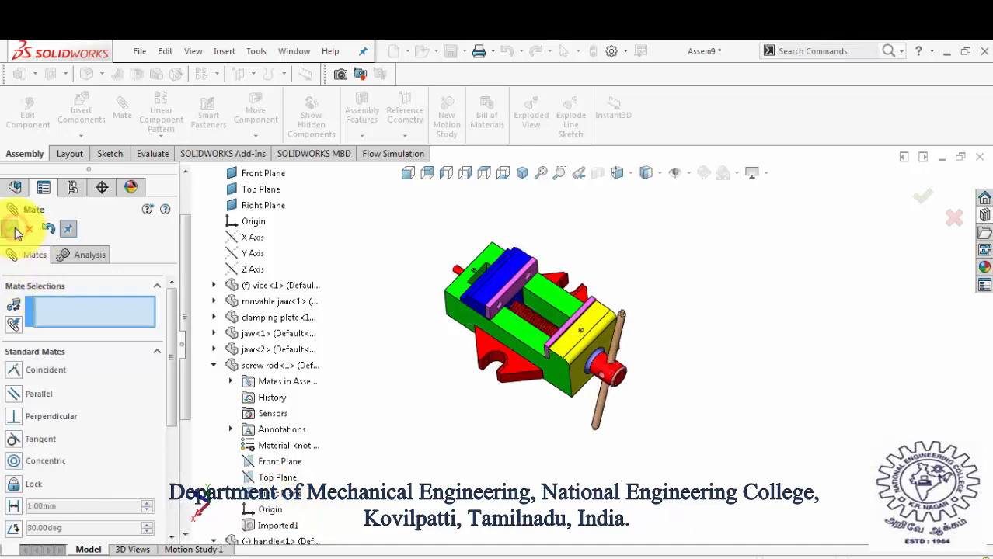
{"action": "left_click", "coordinate": [12, 229]}
- Insert the handle cap part from the 06_Machine vice folder and place it in the free space beside the handle's upper end
{"action": "scroll", "coordinate": [595, 345], "scroll_direction": "down", "scroll_amount": 3}
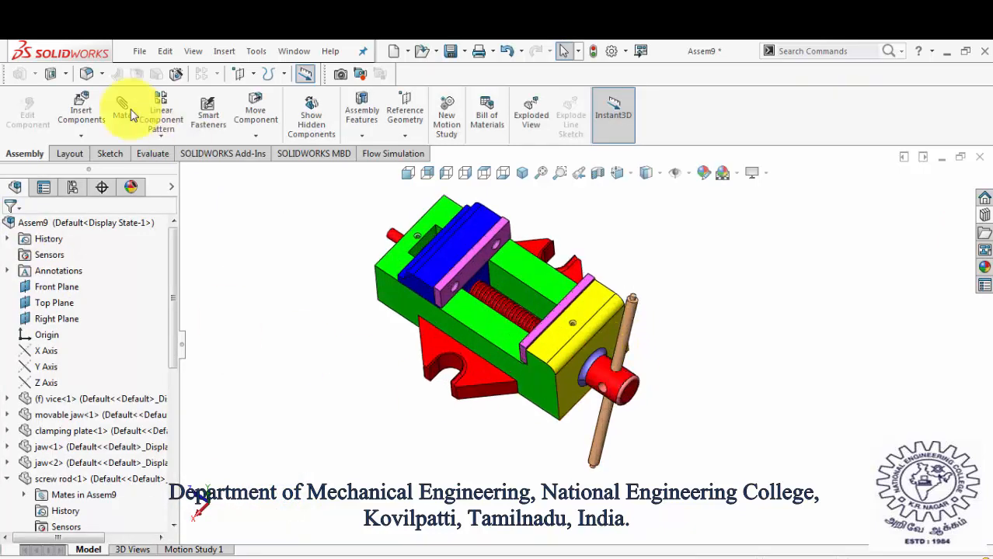
{"action": "left_click", "coordinate": [91, 112]}
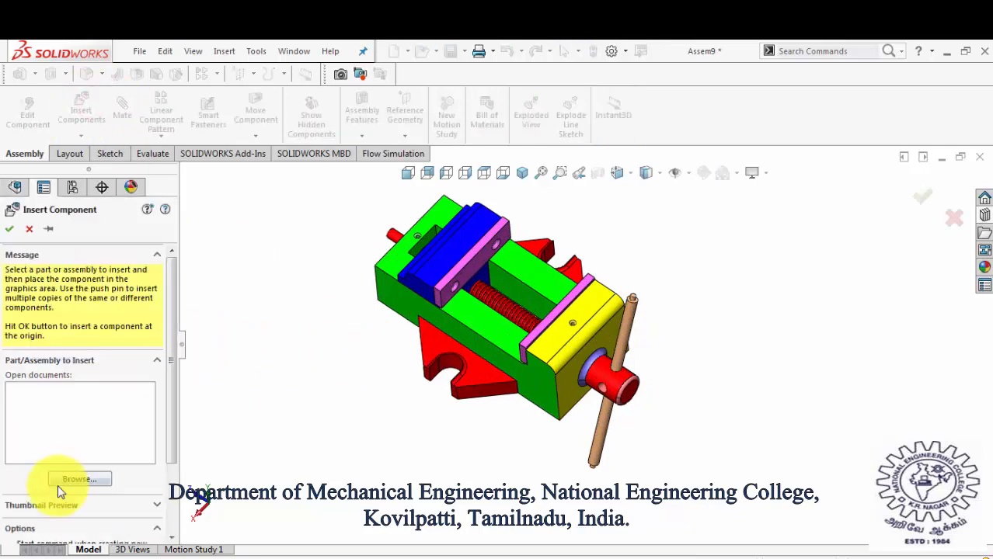
{"action": "left_click", "coordinate": [62, 481]}
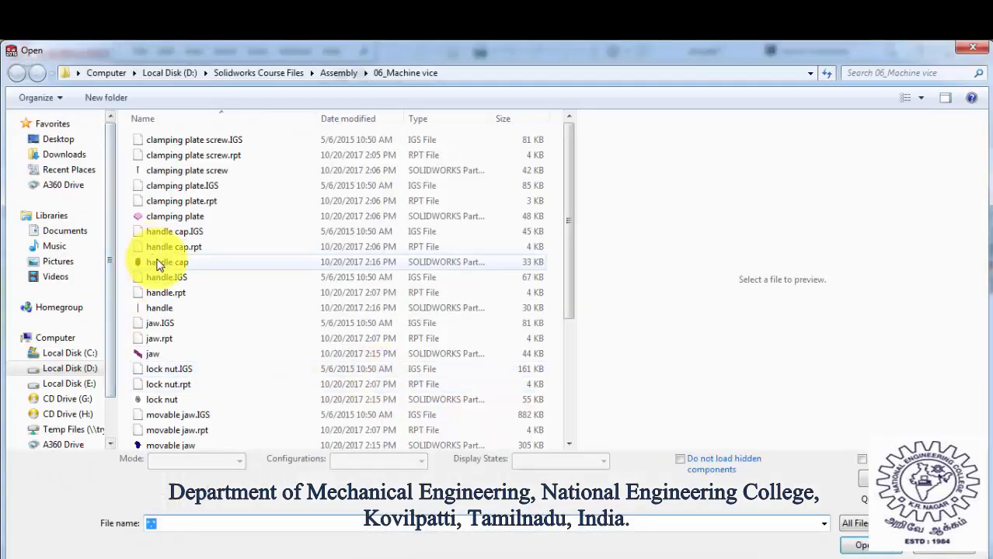
{"action": "left_click", "coordinate": [158, 264]}
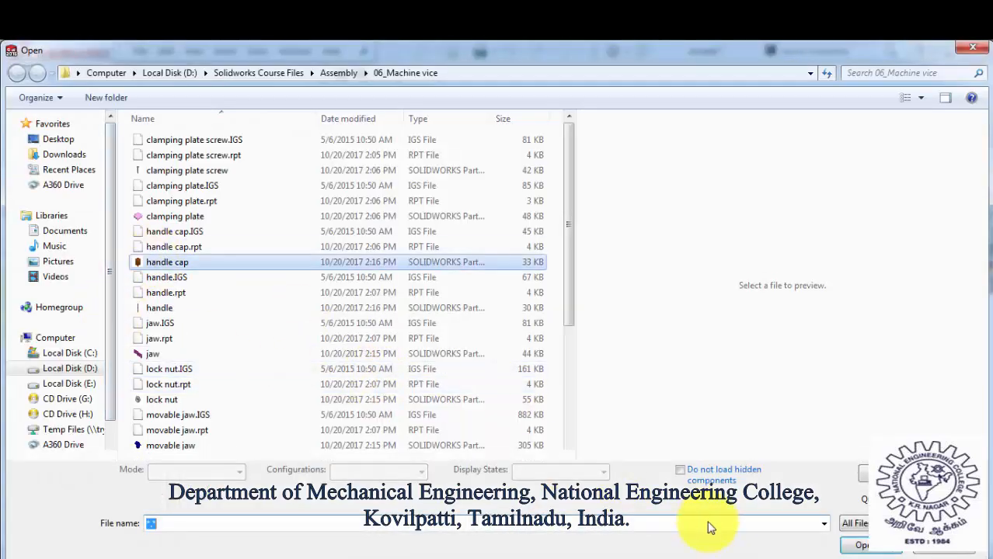
{"action": "left_click", "coordinate": [858, 544]}
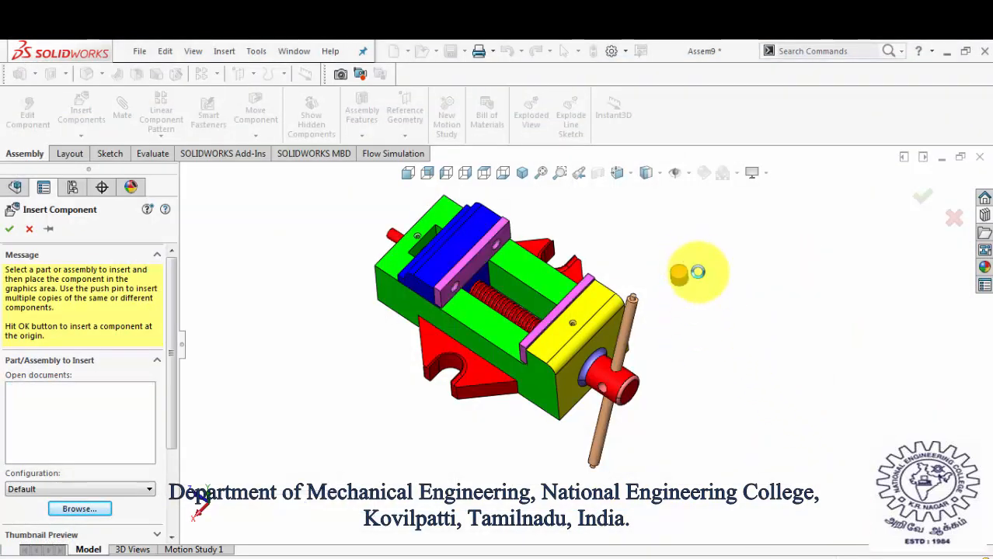
{"action": "left_click", "coordinate": [696, 272]}
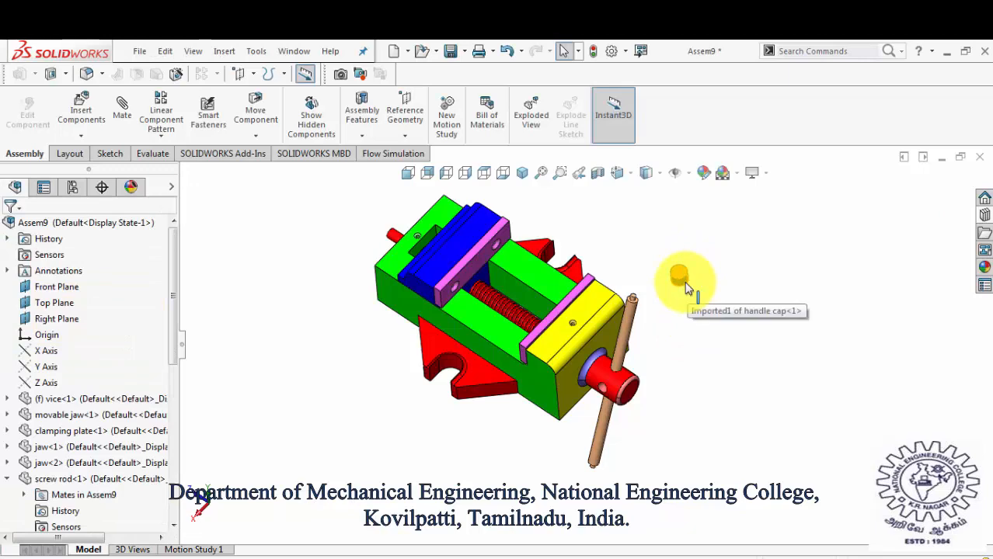
- Add a concentric mate between the handle cap's hole and the small pin at the handle's upper end, with rotation locked
{"action": "middle_click_drag", "start_coordinate": [687, 288], "coordinate": [677, 231]}
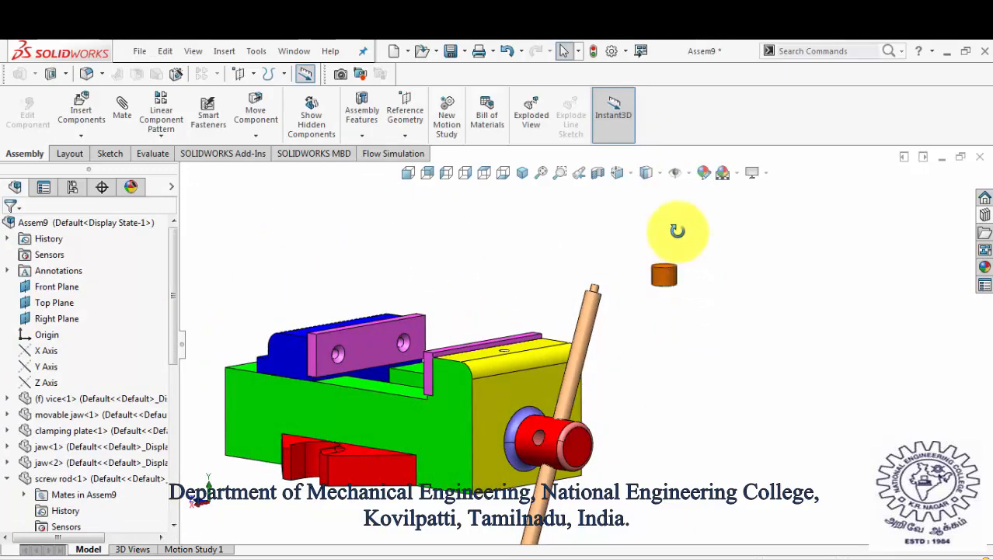
{"action": "scroll", "coordinate": [677, 231], "scroll_direction": "down", "scroll_amount": 10}
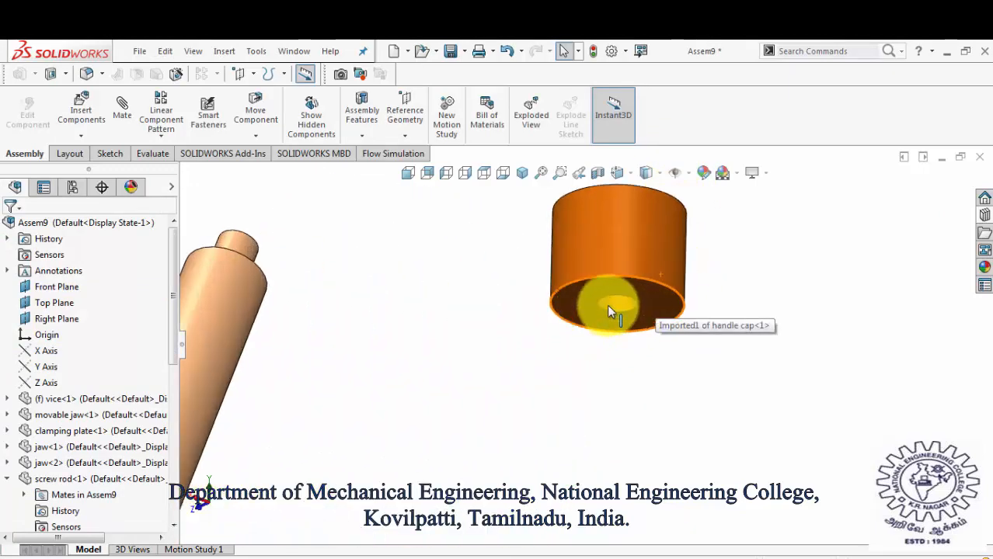
{"action": "left_click", "coordinate": [610, 309]}
{"action": "middle_click_drag", "start_coordinate": [610, 316], "coordinate": [351, 268]}
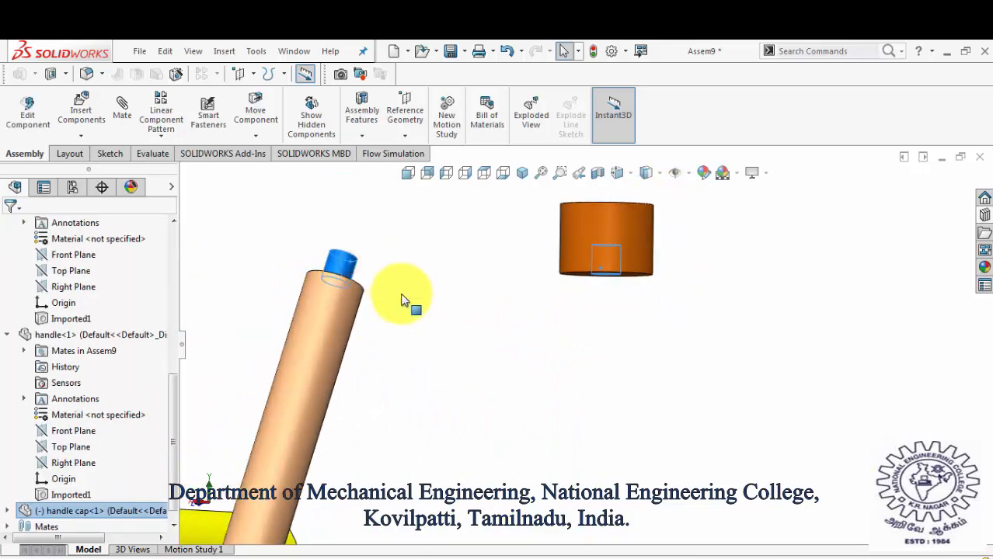
{"action": "left_click", "coordinate": [122, 120]}
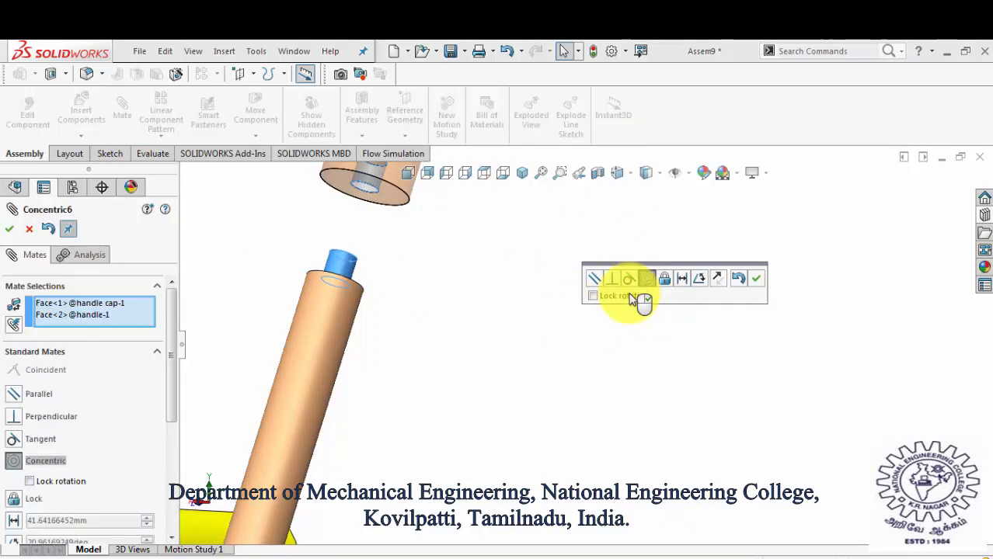
{"action": "left_click", "coordinate": [630, 295]}
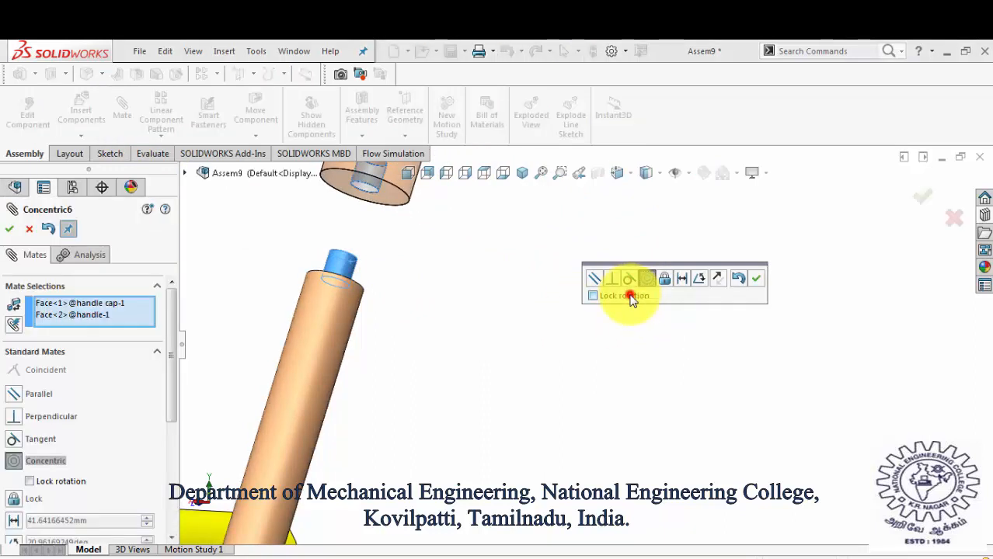
{"action": "left_click", "coordinate": [756, 279]}
- Add a coincident mate between the handle cap's holed end face and the shoulder face below the handle's pin, and finish mating
{"action": "scroll", "coordinate": [509, 277], "scroll_direction": "up", "scroll_amount": 4}
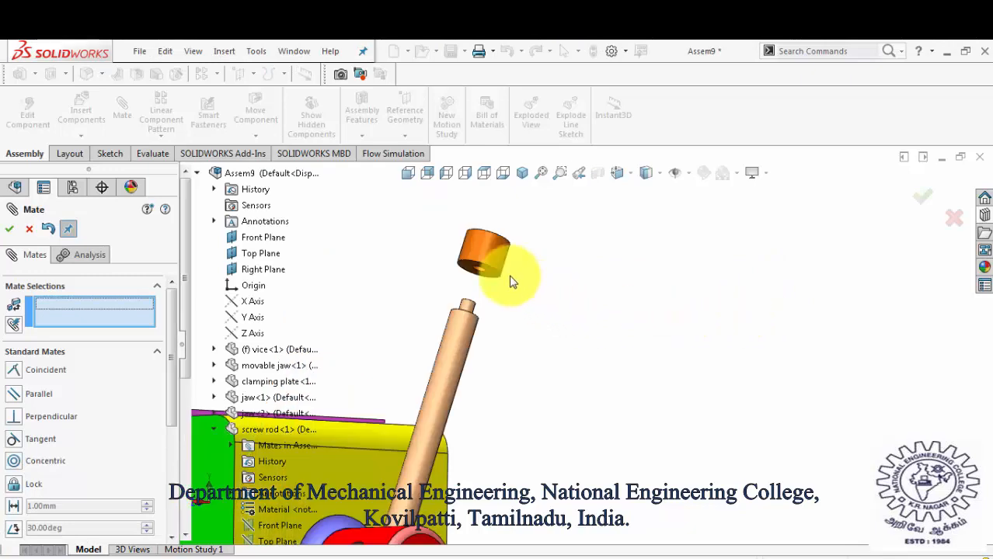
{"action": "scroll", "coordinate": [574, 341], "scroll_direction": "down", "scroll_amount": 5}
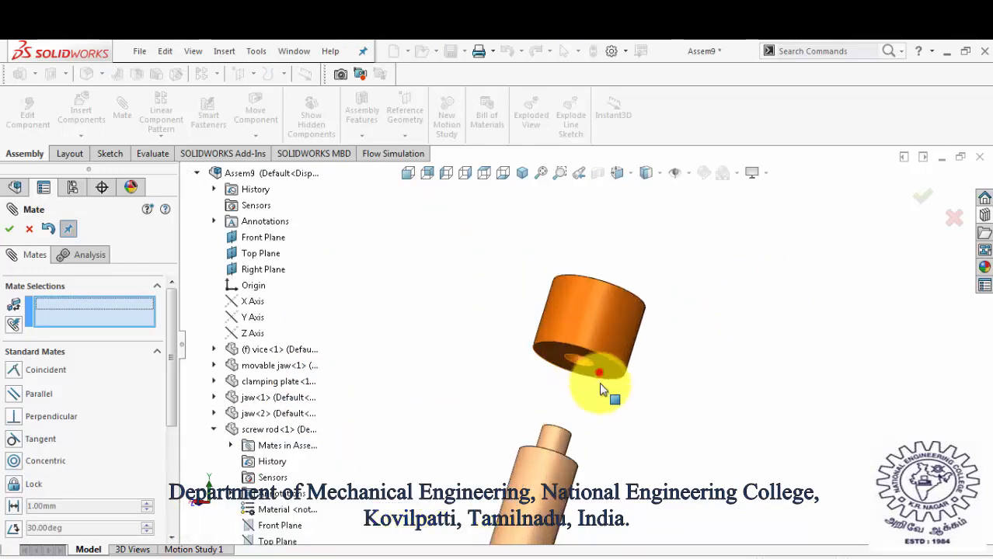
{"action": "left_click", "coordinate": [595, 382]}
{"action": "middle_click_drag", "start_coordinate": [605, 456], "coordinate": [598, 470]}
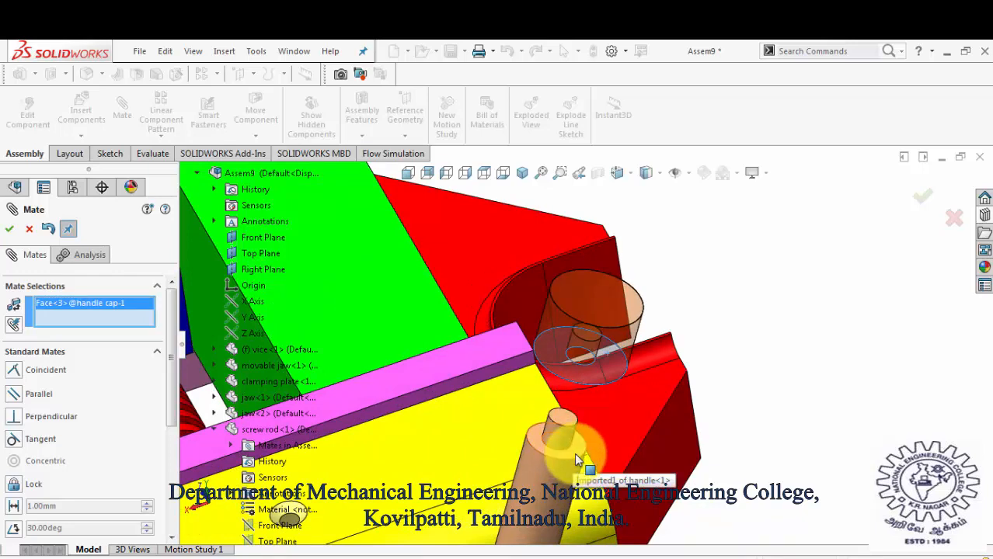
{"action": "left_click", "coordinate": [574, 453]}
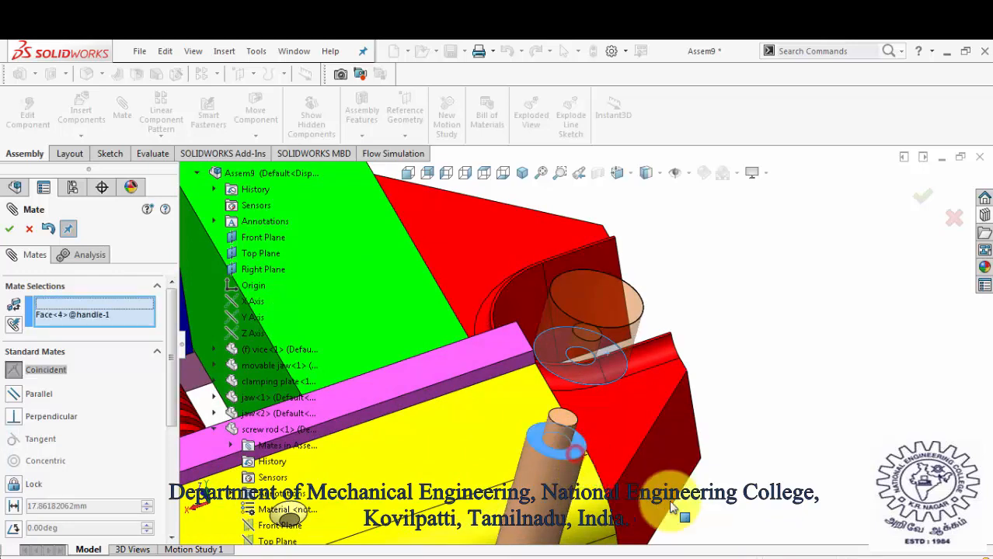
{"action": "left_click", "coordinate": [974, 513]}
{"action": "scroll", "coordinate": [751, 450], "scroll_direction": "up", "scroll_amount": 9}
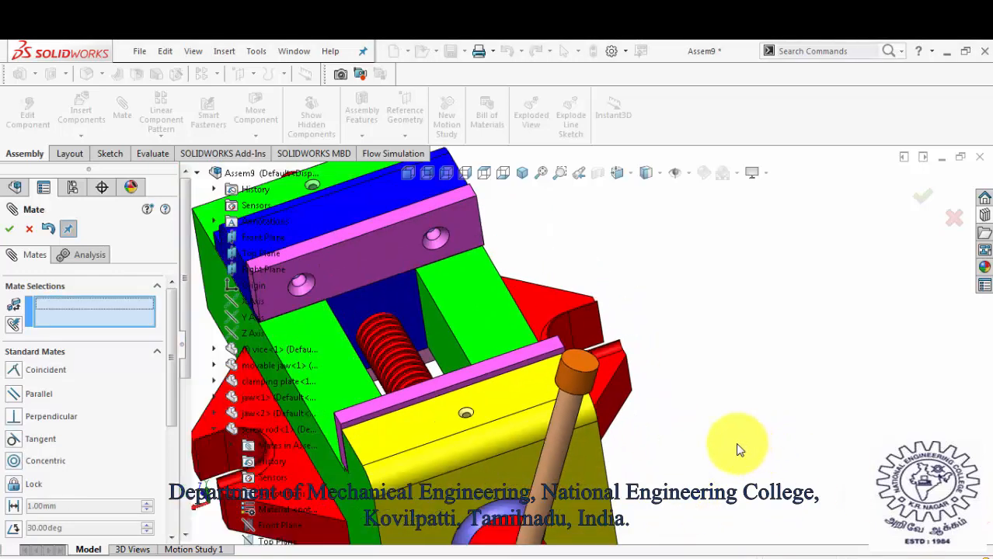
{"action": "scroll", "coordinate": [622, 452], "scroll_direction": "down", "scroll_amount": 3}
{"action": "middle_click_drag", "start_coordinate": [632, 416], "coordinate": [657, 393]}
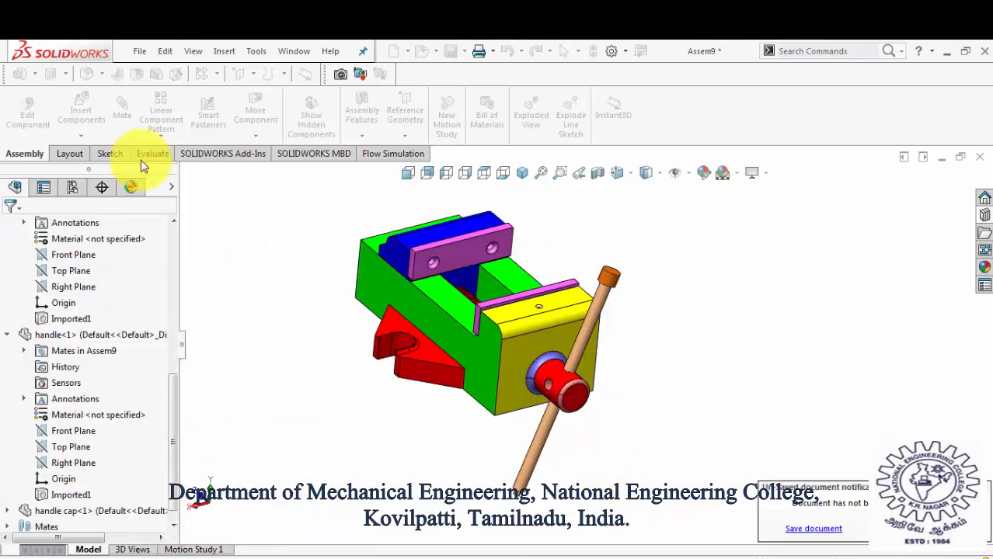
- Mirror the handle cap about the handle's Top Plane with Mirror Components
{"action": "left_click", "coordinate": [164, 140]}
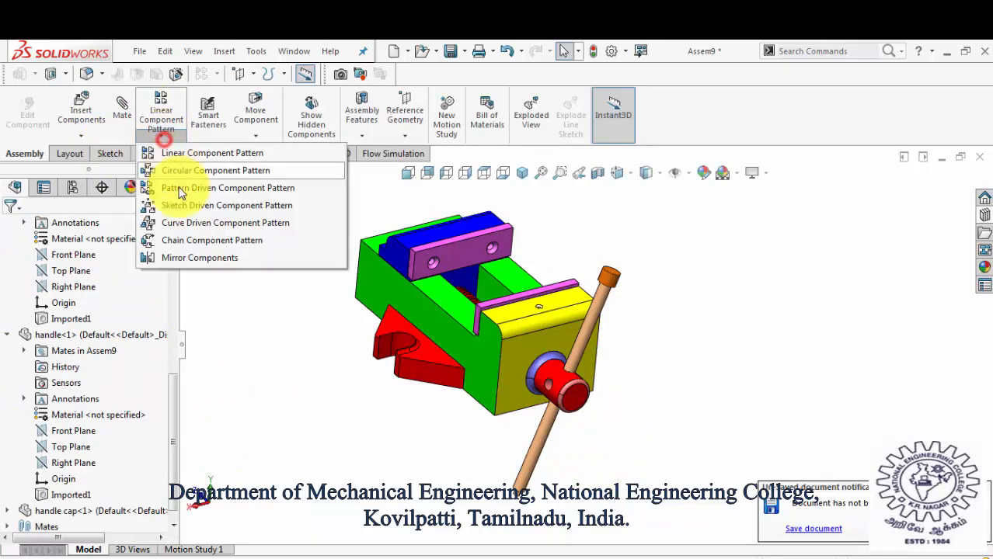
{"action": "left_click", "coordinate": [204, 258]}
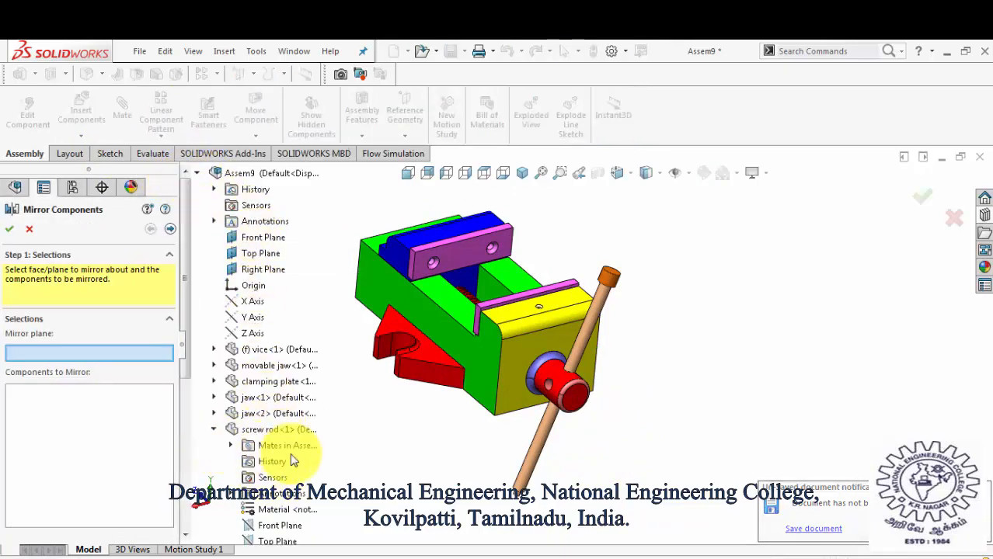
{"action": "scroll", "coordinate": [264, 460], "scroll_direction": "down", "scroll_amount": 2}
{"action": "scroll", "coordinate": [295, 461], "scroll_direction": "down", "scroll_amount": 2}
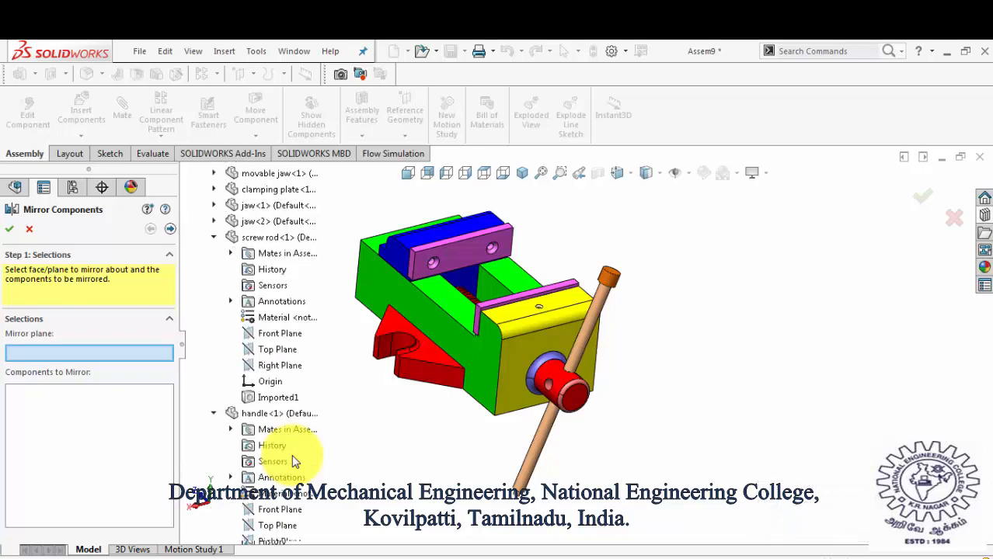
{"action": "scroll", "coordinate": [276, 490], "scroll_direction": "down", "scroll_amount": 2}
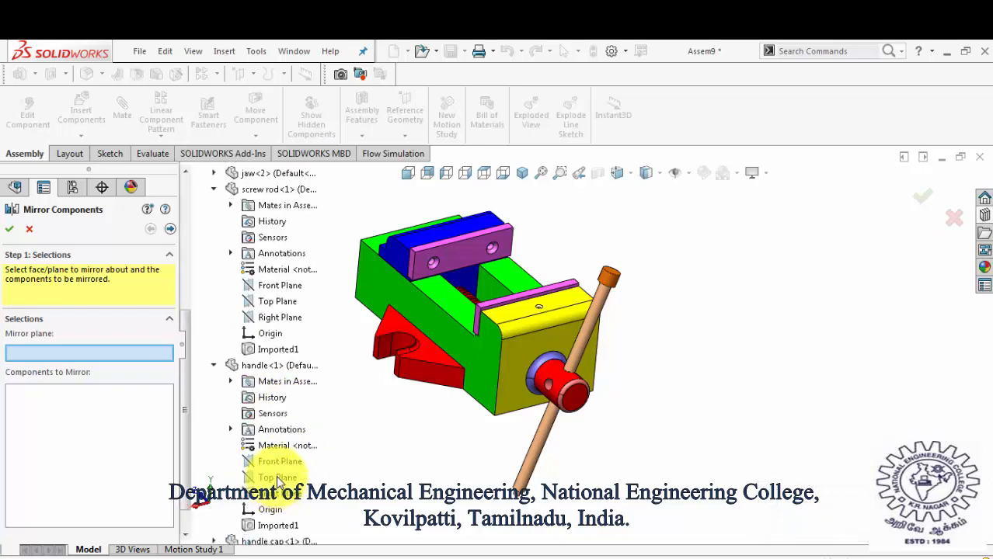
{"action": "left_click", "coordinate": [278, 476]}
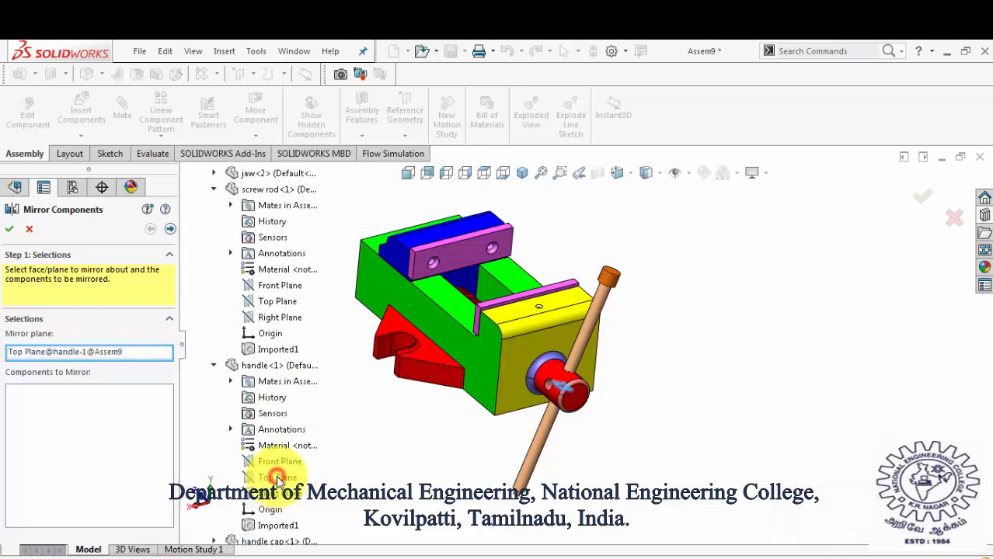
{"action": "left_click", "coordinate": [608, 279]}
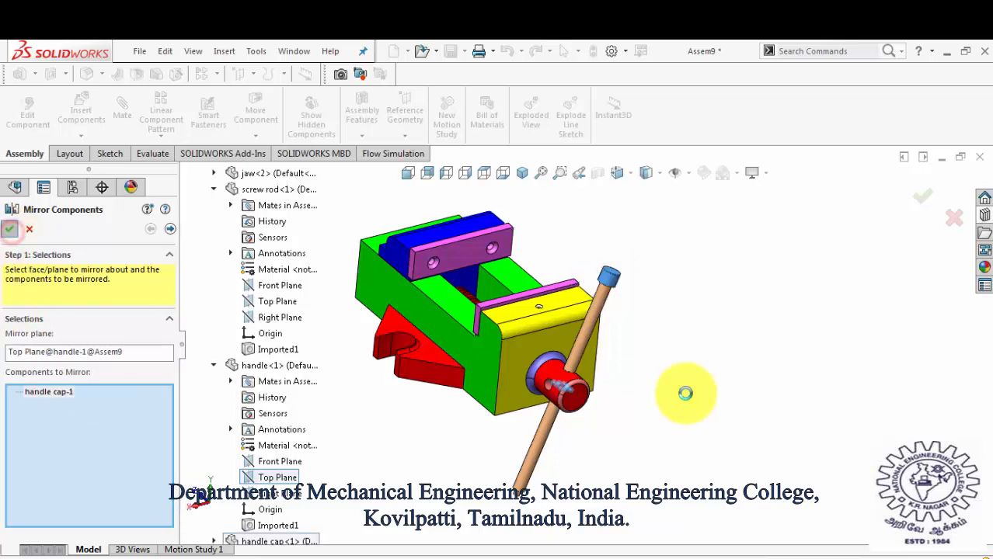
- Insert the washer part from the 06_Machine vice folder and place it in the free space near the screw rod's protruding end
{"action": "scroll", "coordinate": [670, 383], "scroll_direction": "up", "scroll_amount": 3}
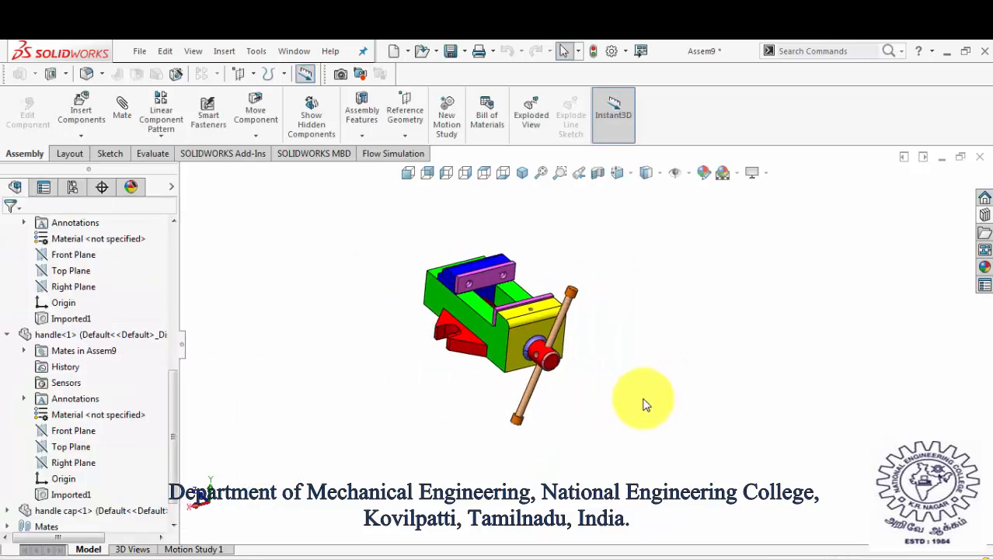
{"action": "middle_click_drag", "start_coordinate": [561, 343], "coordinate": [477, 306]}
{"action": "scroll", "coordinate": [480, 303], "scroll_direction": "down", "scroll_amount": 2}
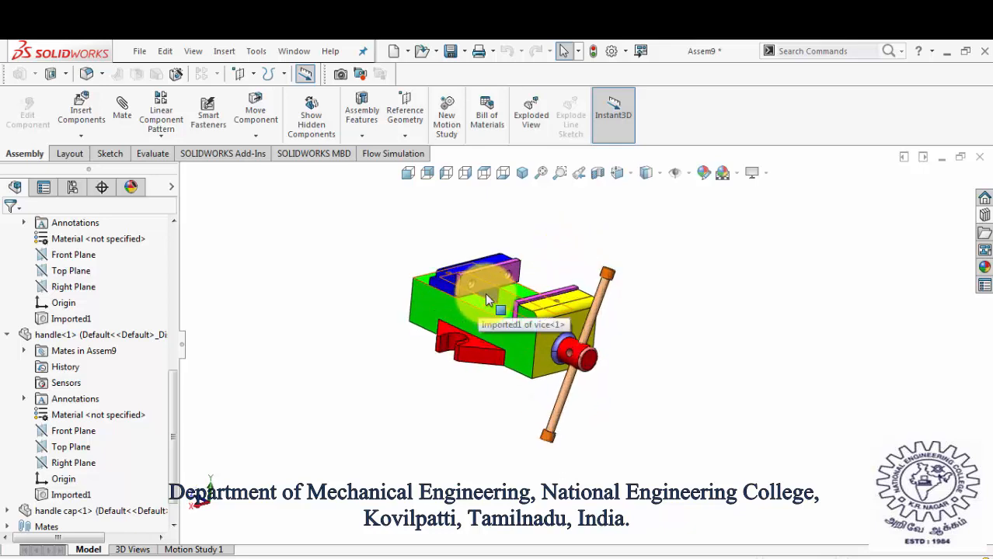
{"action": "key", "text": "ctrl+7"}
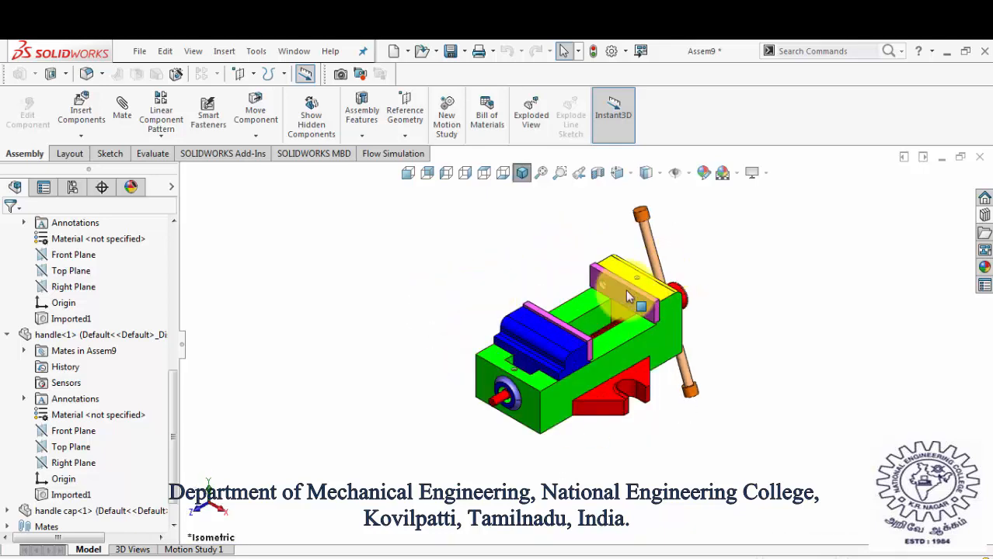
{"action": "left_click", "coordinate": [80, 114]}
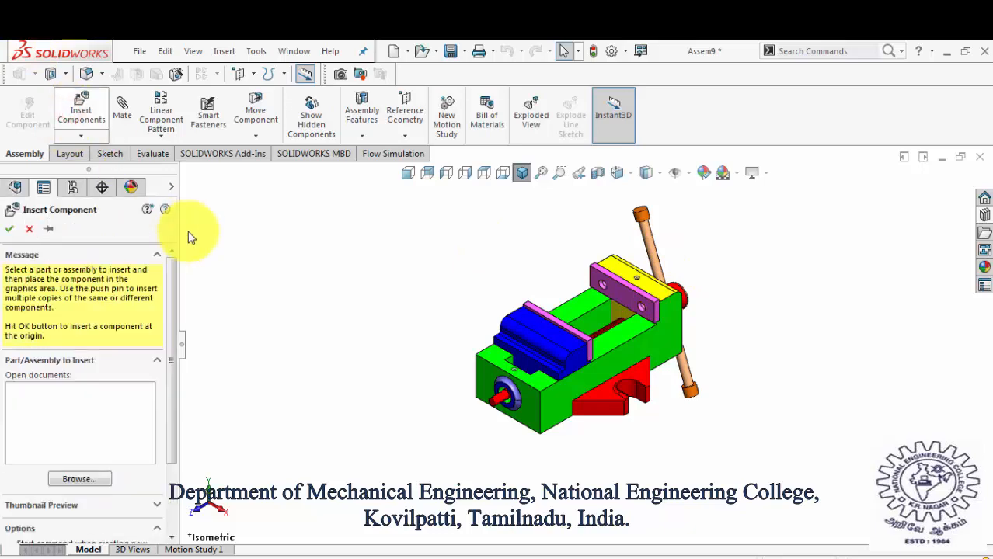
{"action": "left_click", "coordinate": [80, 479]}
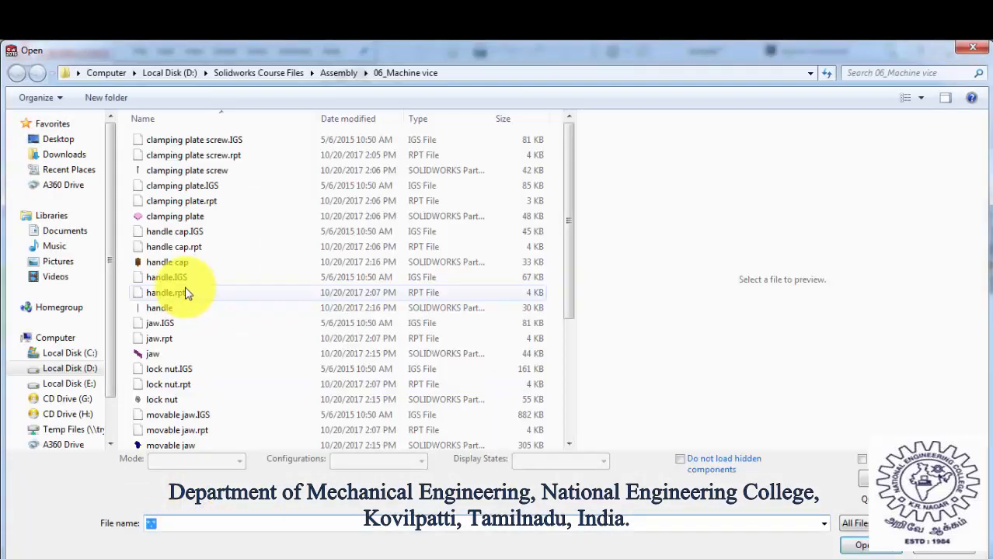
{"action": "left_click", "coordinate": [188, 353]}
{"action": "scroll", "coordinate": [190, 365], "scroll_direction": "down", "scroll_amount": 4}
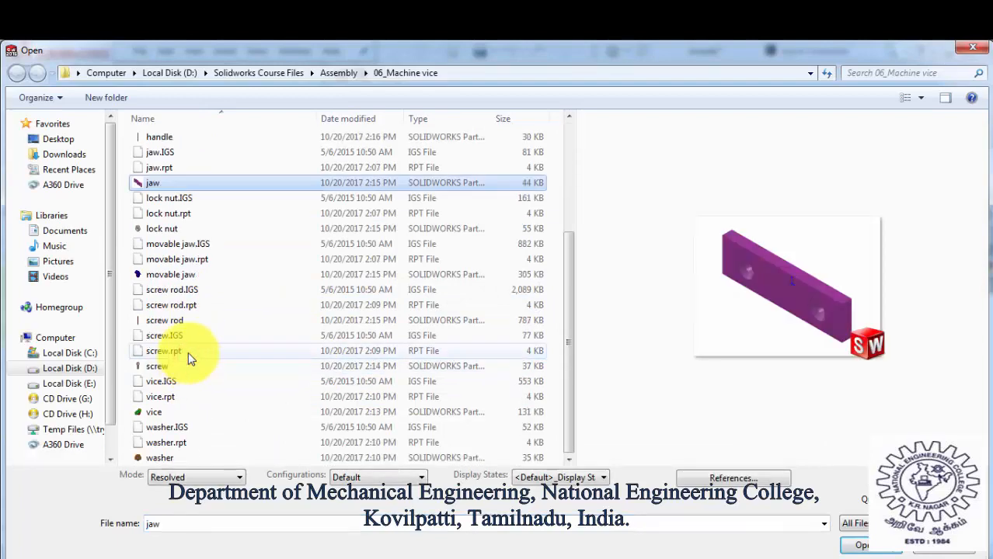
{"action": "left_click", "coordinate": [311, 458]}
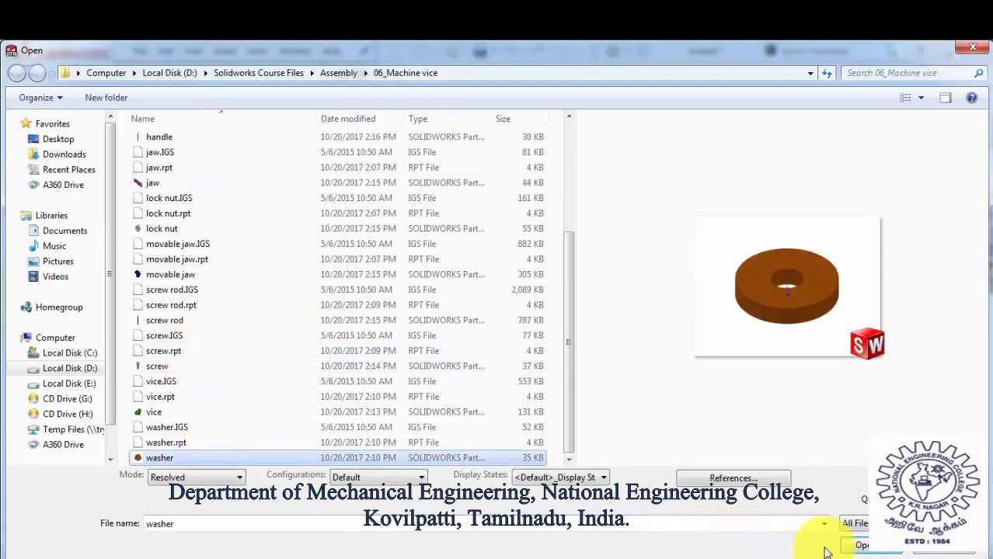
{"action": "left_click", "coordinate": [877, 548]}
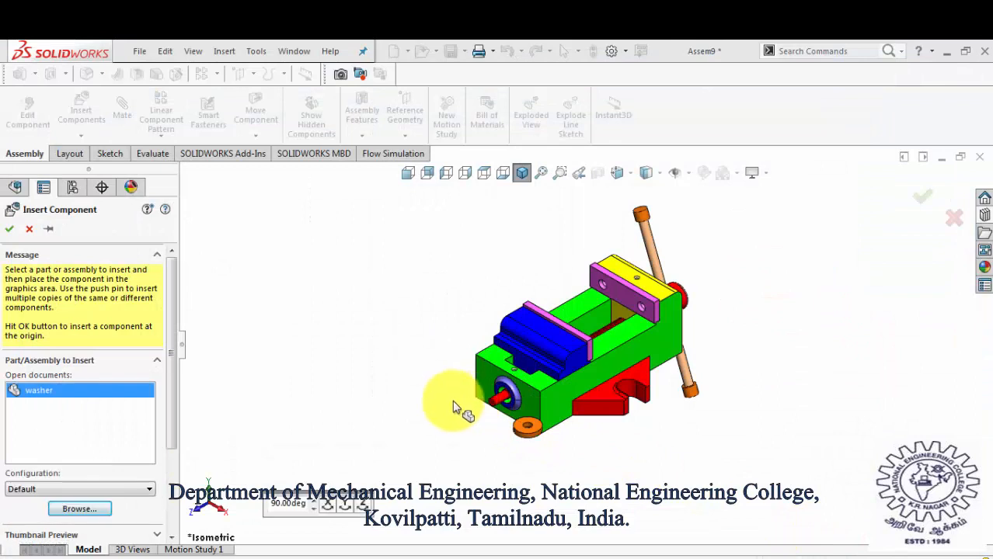
{"action": "left_click", "coordinate": [419, 386]}
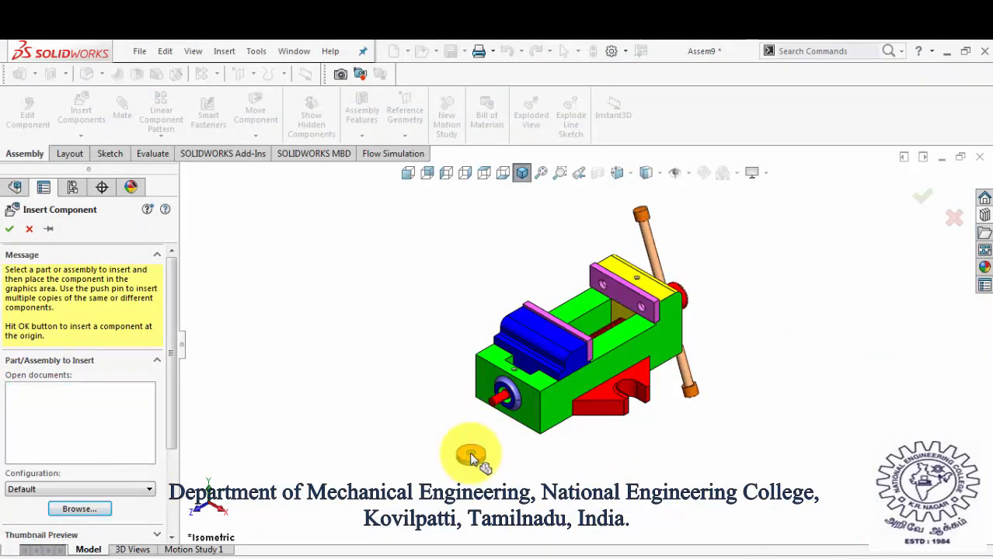
{"action": "left_click", "coordinate": [471, 457]}
- Add a concentric mate between the washer's hole and the cylindrical face of the screw rod's protruding end
{"action": "scroll", "coordinate": [484, 430], "scroll_direction": "down", "scroll_amount": 3}
{"action": "scroll", "coordinate": [483, 429], "scroll_direction": "down", "scroll_amount": 2}
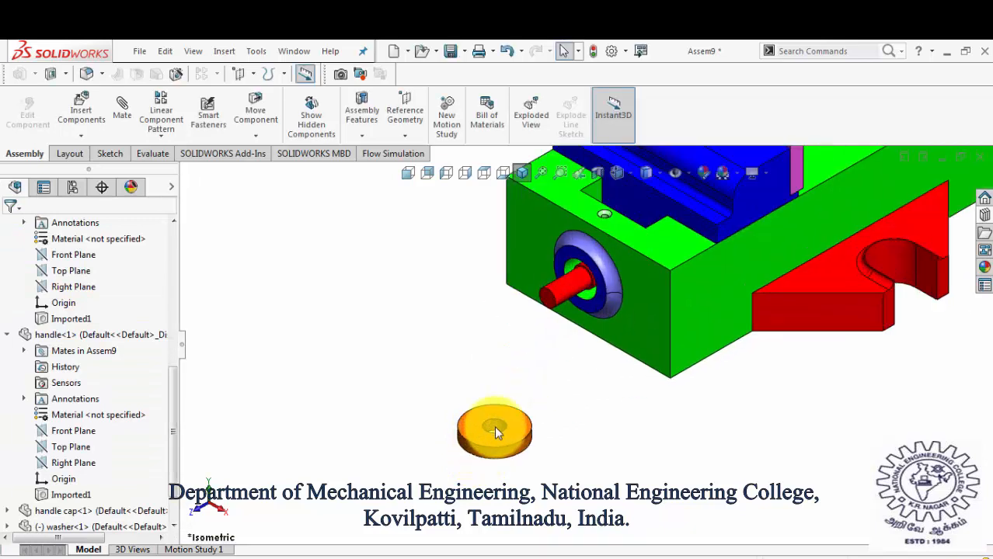
{"action": "left_click", "coordinate": [492, 425]}
{"action": "left_click", "coordinate": [572, 295], "text": "ctrl"}
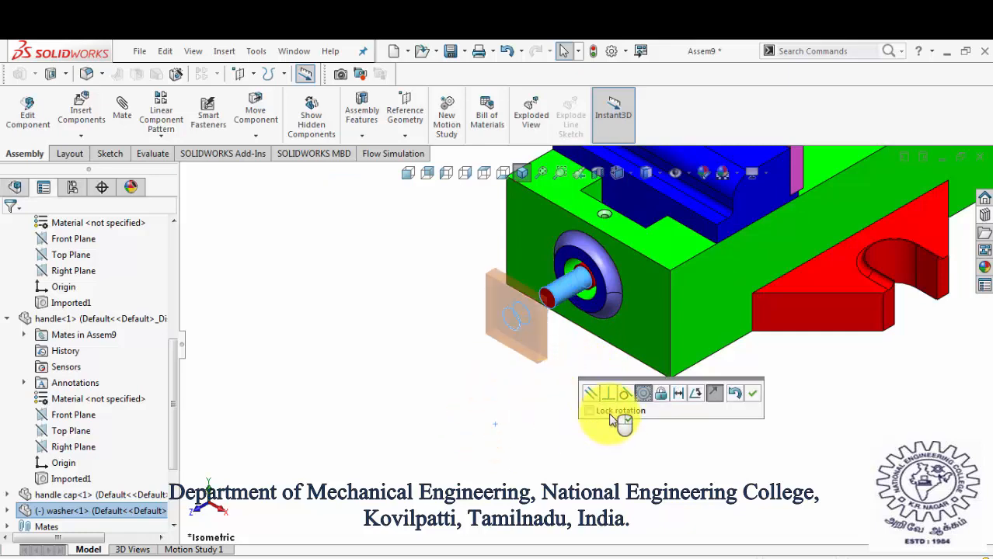
{"action": "left_click", "coordinate": [752, 395]}
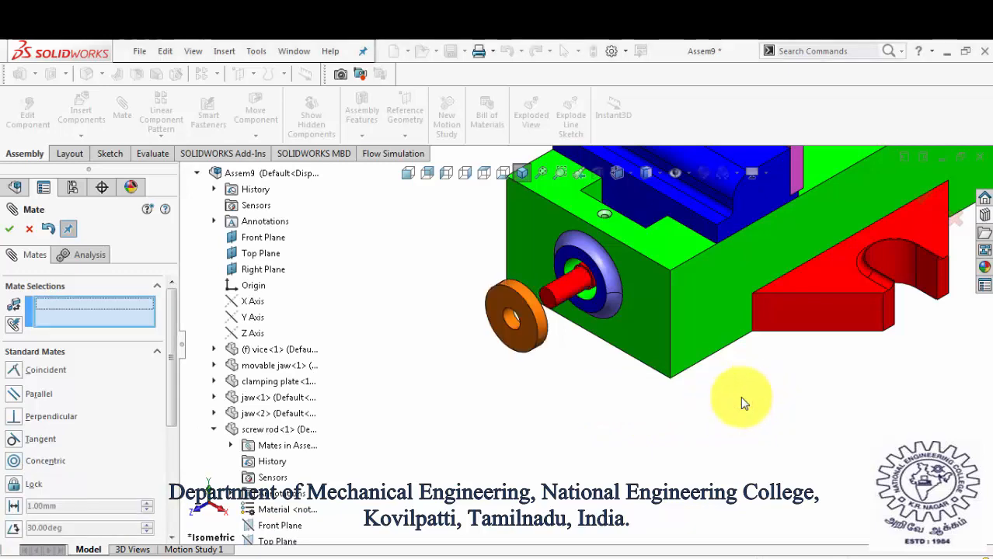
- Add a coincident mate between the flat ring face around the vice's screw hole and the washer's inner side face, and finish mating
{"action": "scroll", "coordinate": [583, 273], "scroll_direction": "down", "scroll_amount": 5}
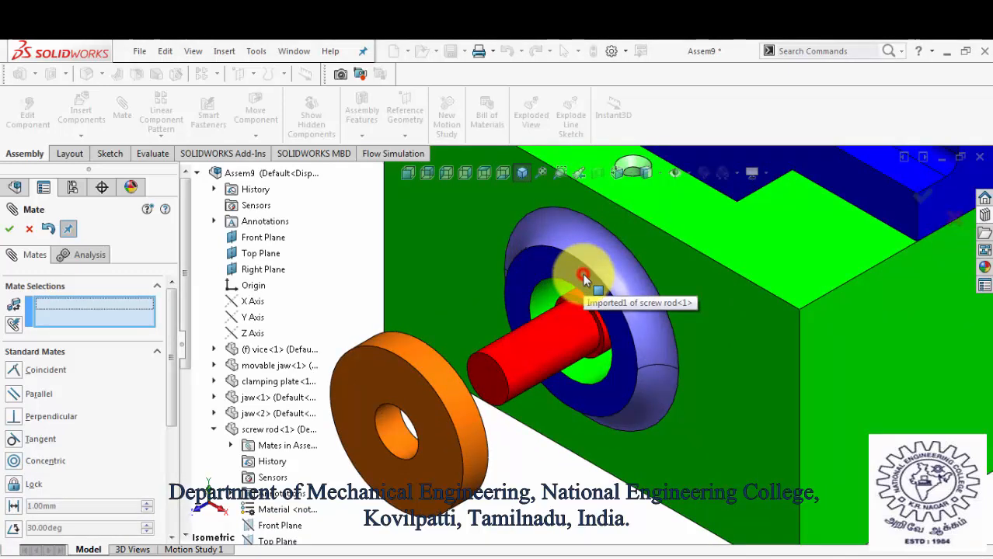
{"action": "left_click", "coordinate": [583, 277]}
{"action": "middle_click_drag", "start_coordinate": [580, 278], "coordinate": [466, 393]}
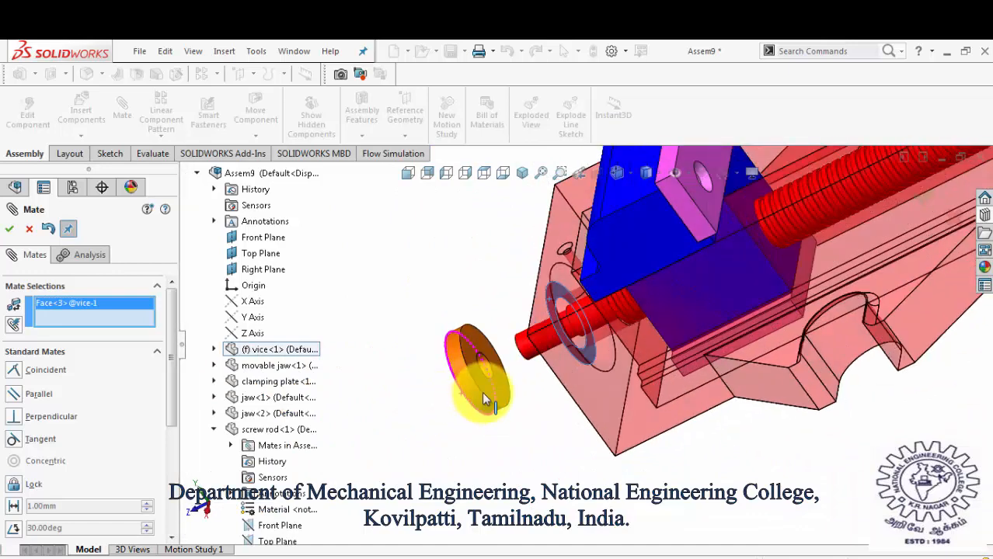
{"action": "left_click", "coordinate": [488, 387]}
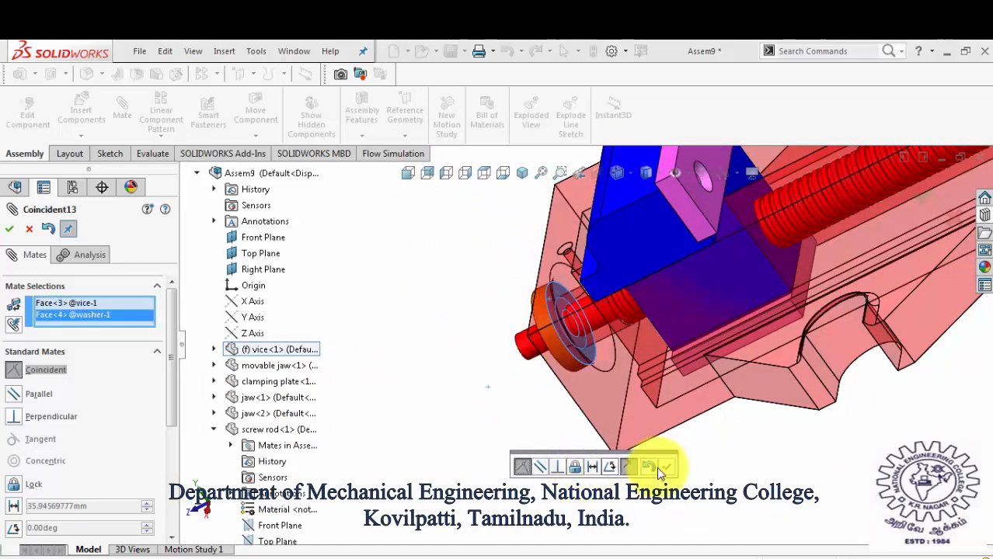
{"action": "left_click", "coordinate": [667, 466]}
{"action": "scroll", "coordinate": [517, 455], "scroll_direction": "down", "scroll_amount": 5}
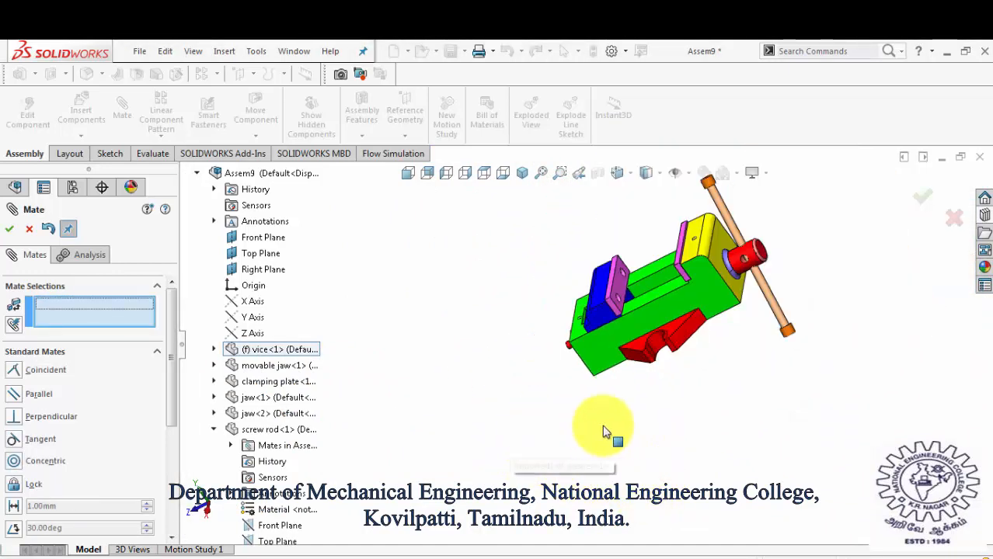
{"action": "middle_click_drag", "start_coordinate": [603, 426], "coordinate": [646, 268]}
{"action": "scroll", "coordinate": [622, 288], "scroll_direction": "down", "scroll_amount": 4}
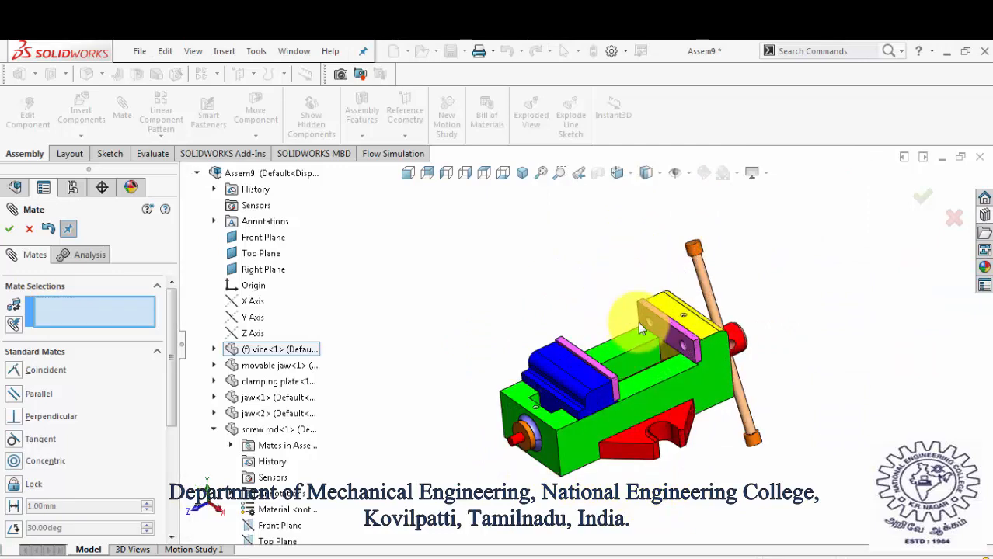
{"action": "middle_click_drag", "start_coordinate": [638, 321], "coordinate": [654, 353]}
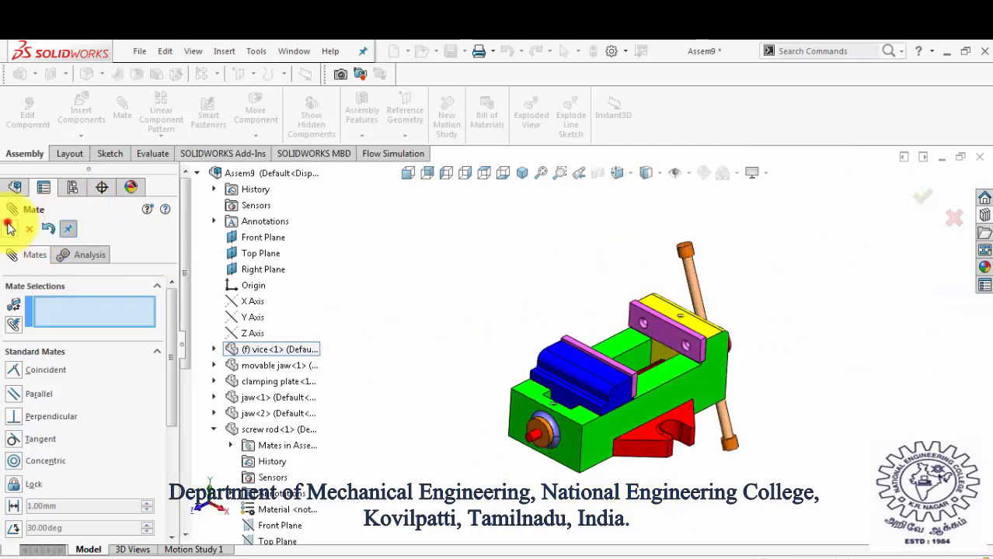
{"action": "key", "text": "Escape"}
- Insert the lock nut part from the 06_Machine vice folder and place it in the free space beside the screw rod's washer end
{"action": "left_click", "coordinate": [79, 115]}
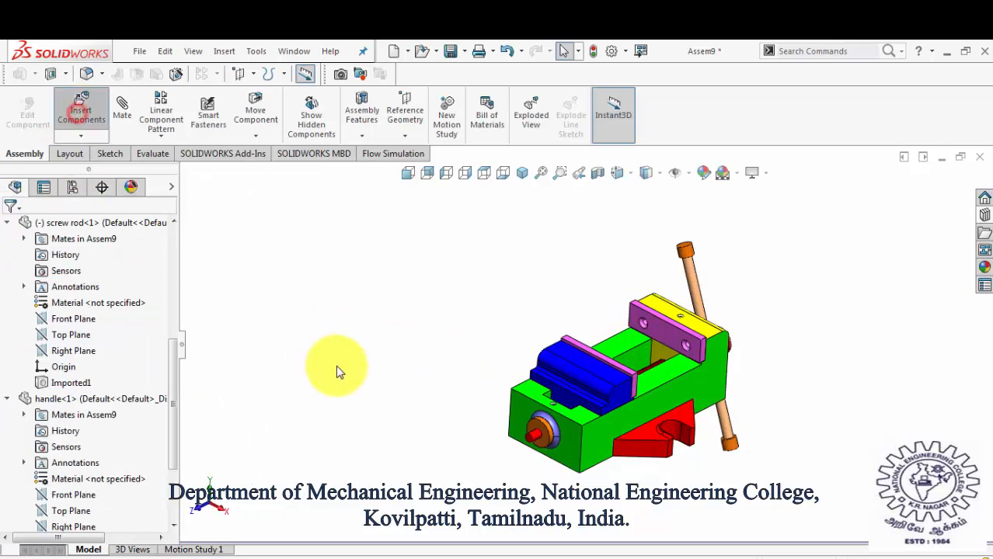
{"action": "left_click", "coordinate": [86, 480]}
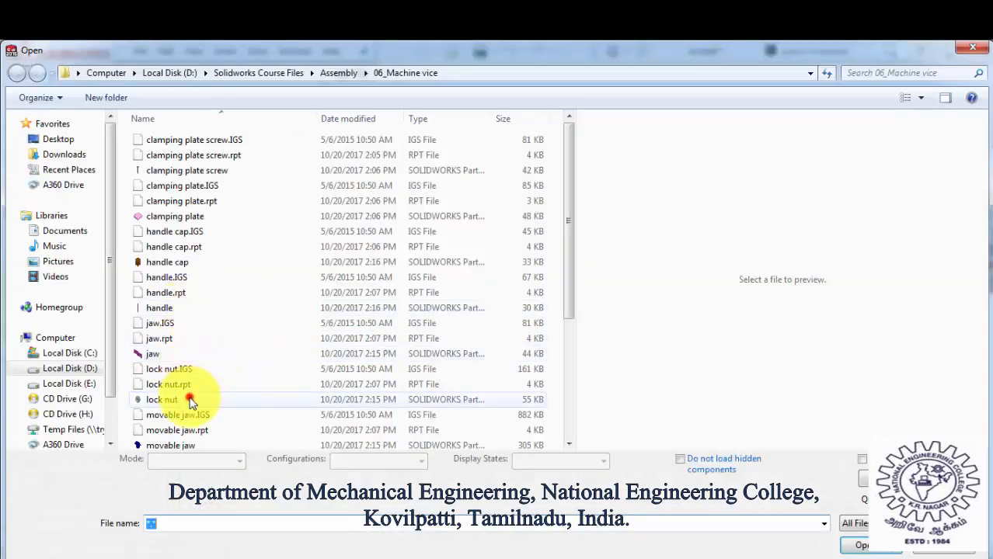
{"action": "left_click", "coordinate": [195, 399]}
{"action": "left_click", "coordinate": [863, 545]}
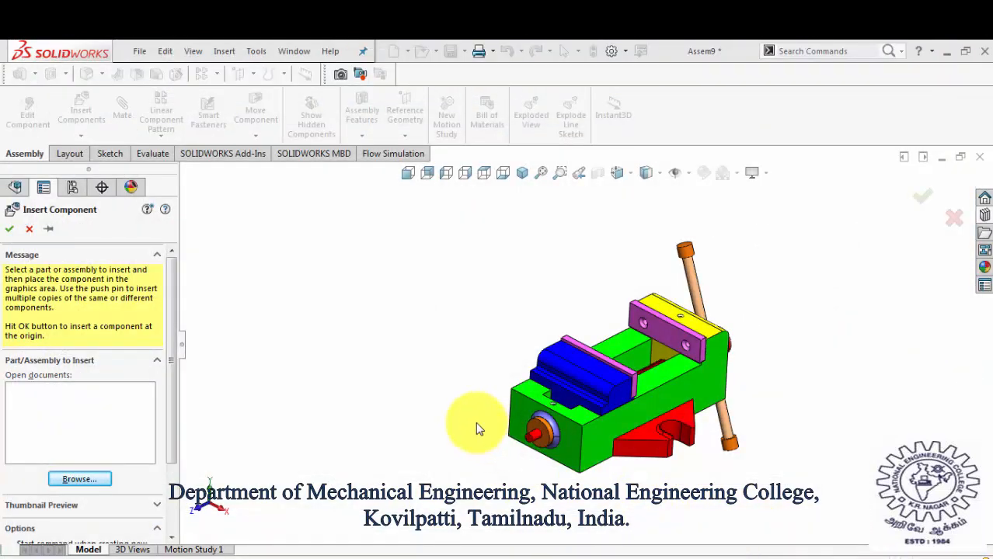
{"action": "left_click", "coordinate": [476, 430]}
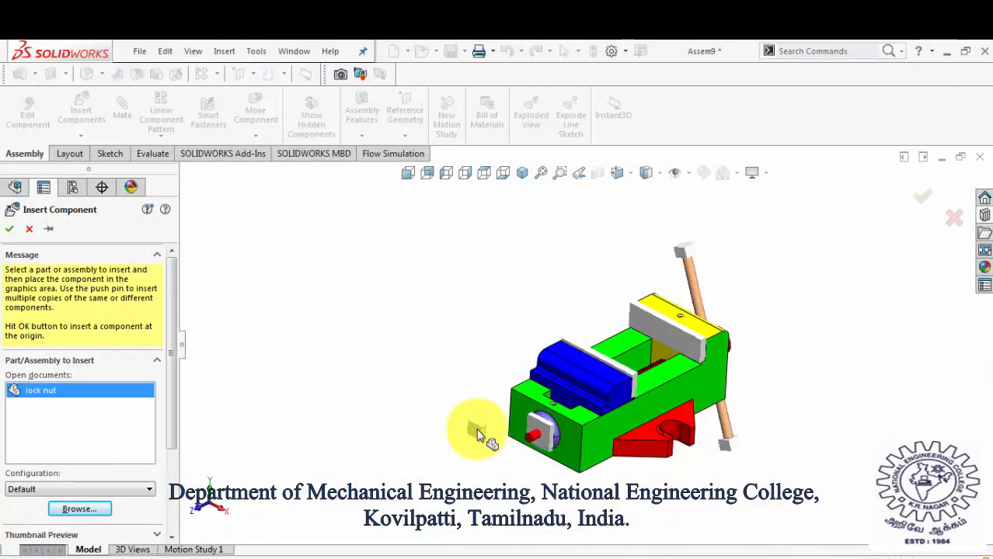
{"action": "scroll", "coordinate": [484, 432], "scroll_direction": "down", "scroll_amount": 6}
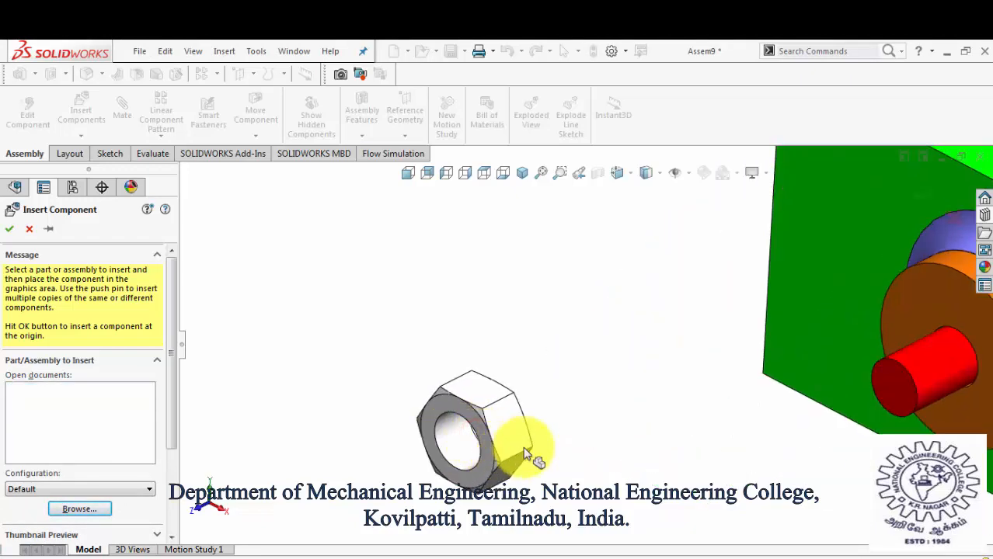
{"action": "left_click", "coordinate": [517, 443]}
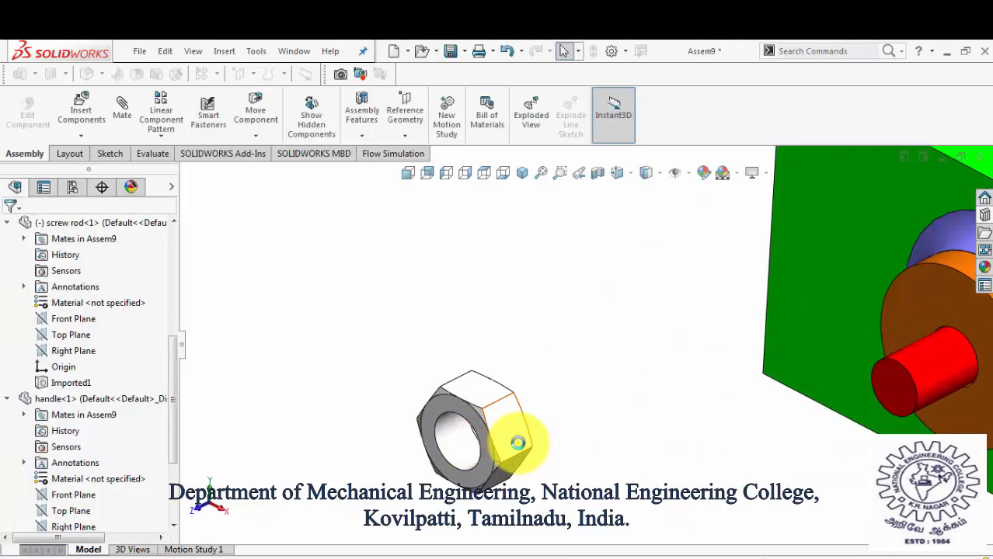
- Add a concentric mate between the lock nut's hole and the screw rod's protruding end, with rotation locked
{"action": "left_click", "coordinate": [463, 448]}
{"action": "middle_click_drag", "start_coordinate": [647, 396], "coordinate": [709, 398]}
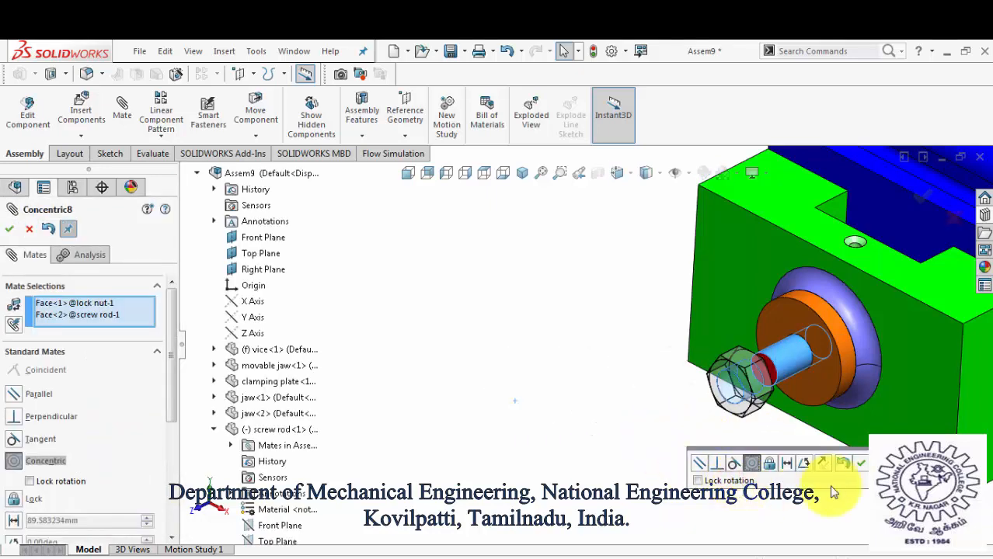
{"action": "left_click", "coordinate": [861, 464]}
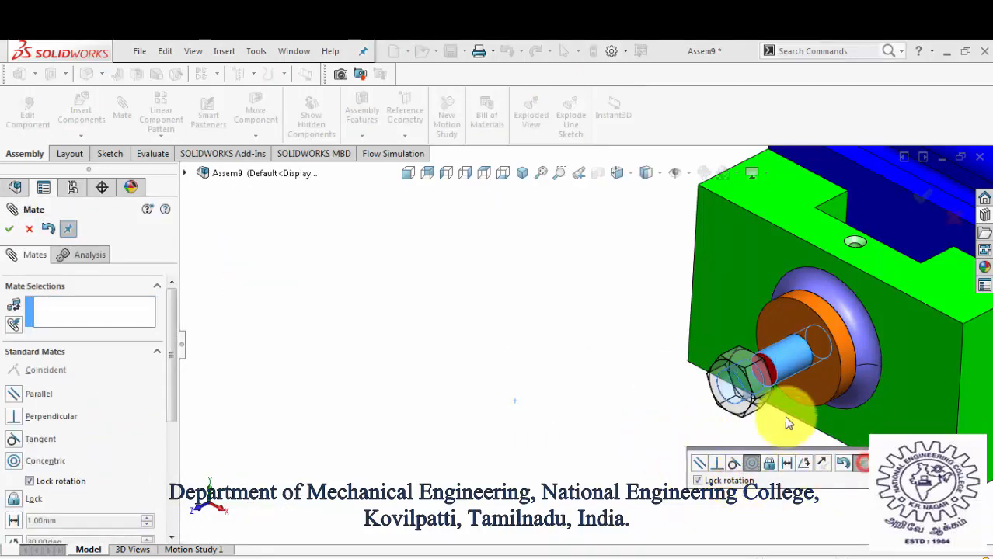
- Add a coincident mate between the washer's outer face and the lock nut's facing end face, and finish mating
{"action": "scroll", "coordinate": [776, 349], "scroll_direction": "down", "scroll_amount": 2}
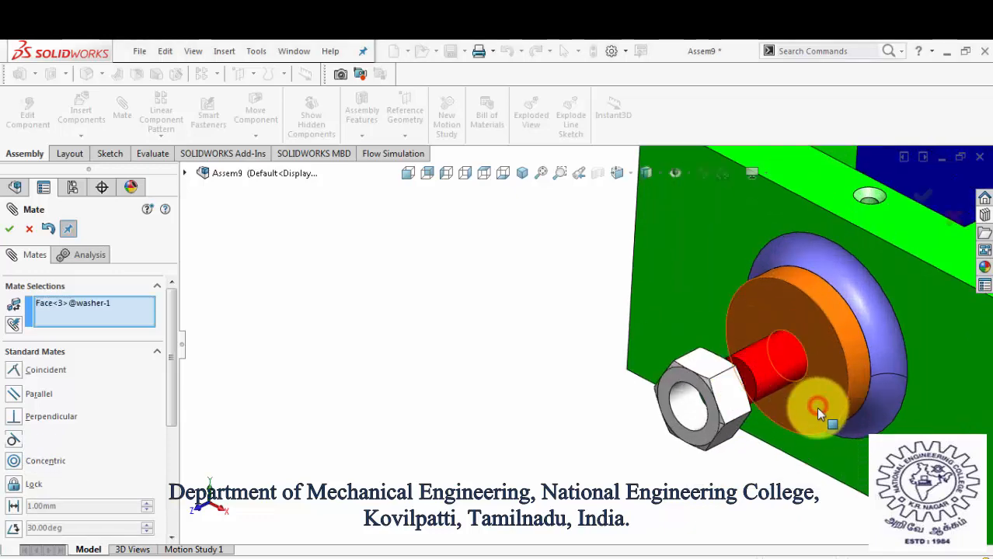
{"action": "middle_click_drag", "start_coordinate": [815, 407], "coordinate": [678, 416]}
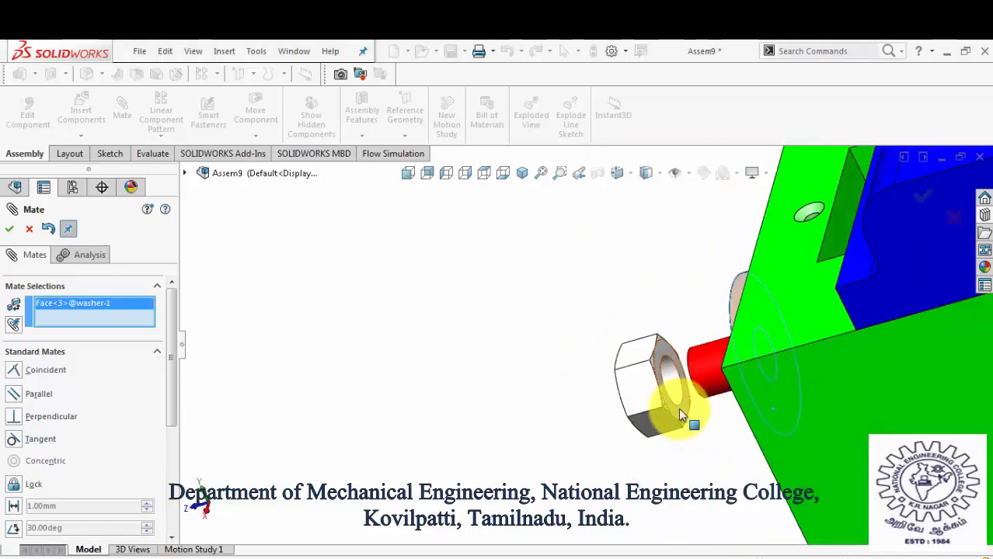
{"action": "left_click", "coordinate": [681, 436]}
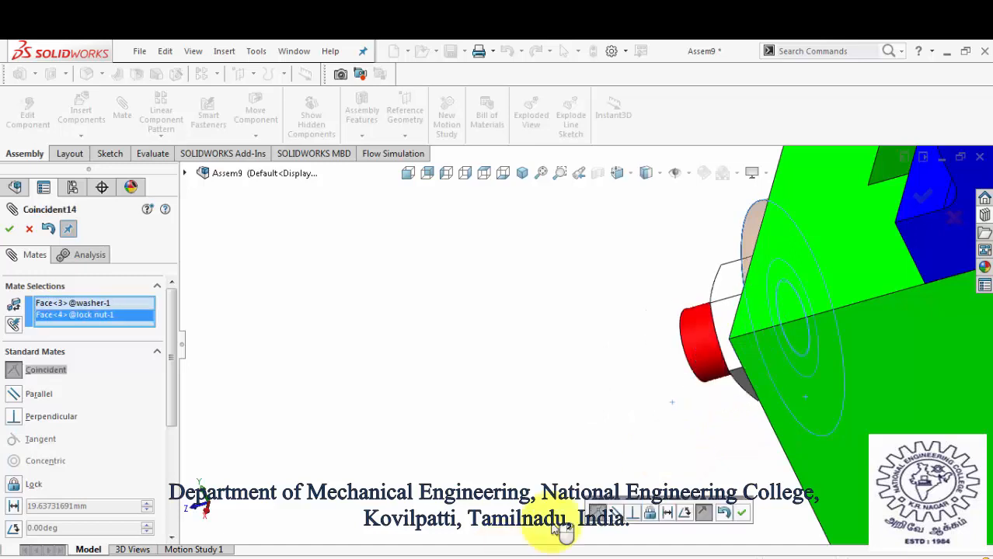
{"action": "left_click", "coordinate": [740, 524]}
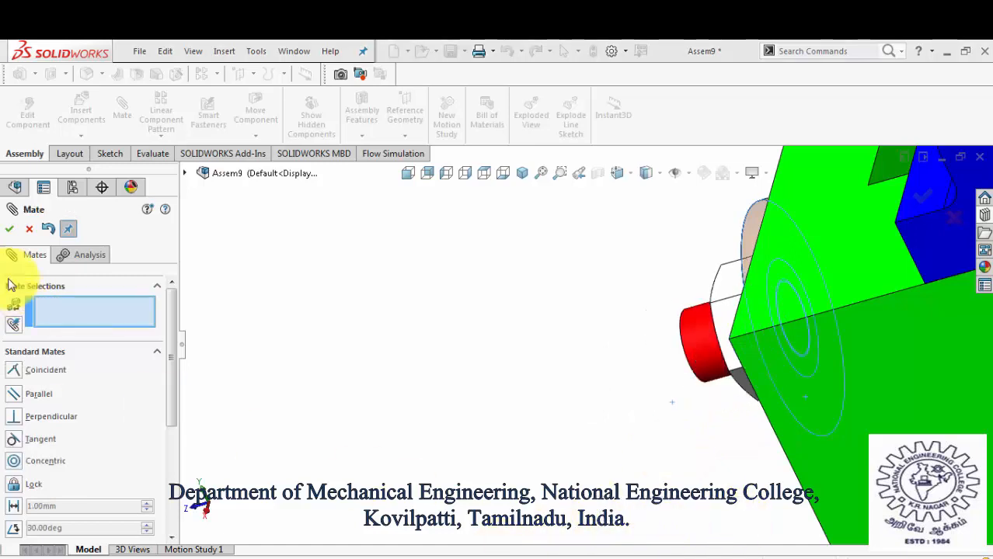
{"action": "left_click", "coordinate": [9, 228]}
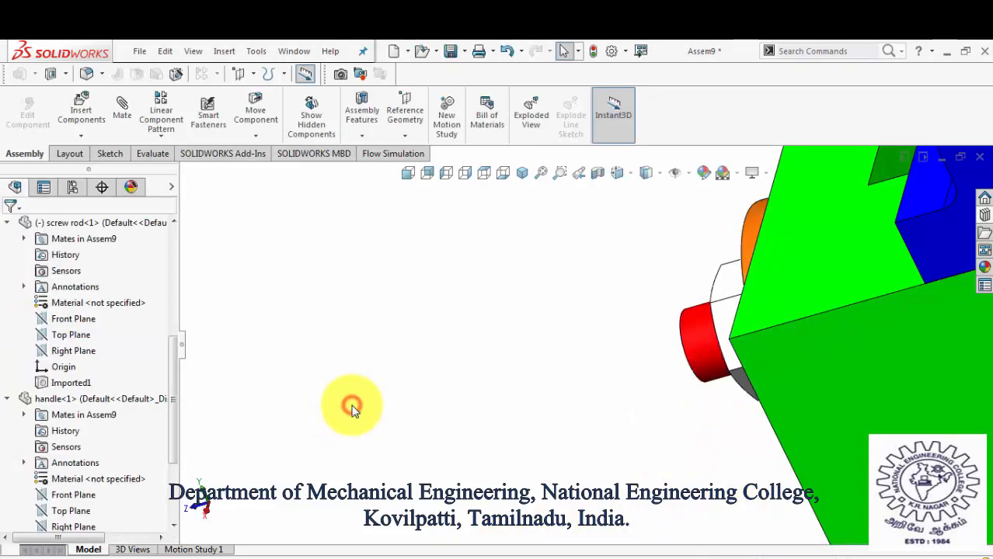
- Set the isometric view and rotate the handle about the screw axis to drive the movable jaw along the vice
{"action": "key", "text": "ctrl+7"}
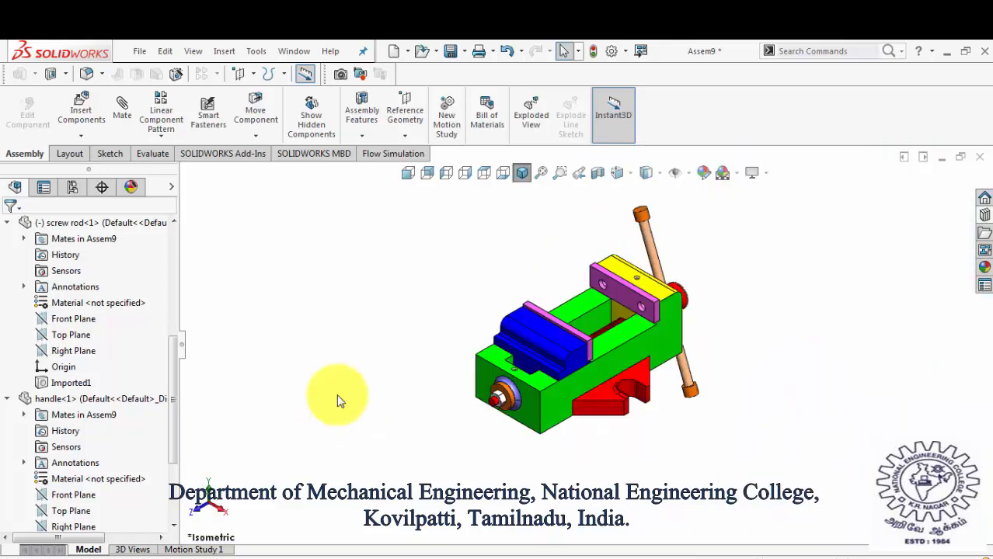
{"action": "left_click_drag", "start_coordinate": [655, 250], "coordinate": [532, 421]}
{"action": "left_click_drag", "start_coordinate": [410, 146], "coordinate": [862, 245]}
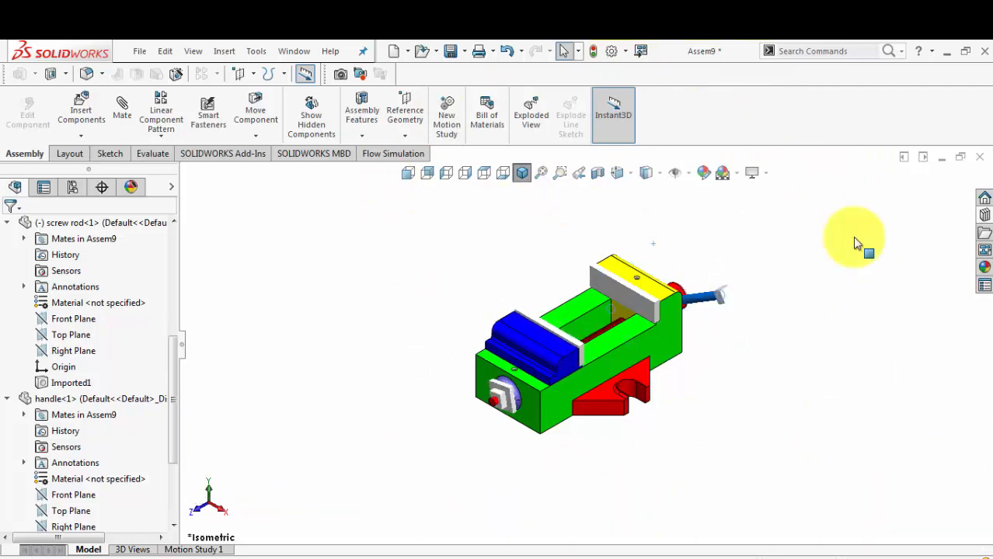